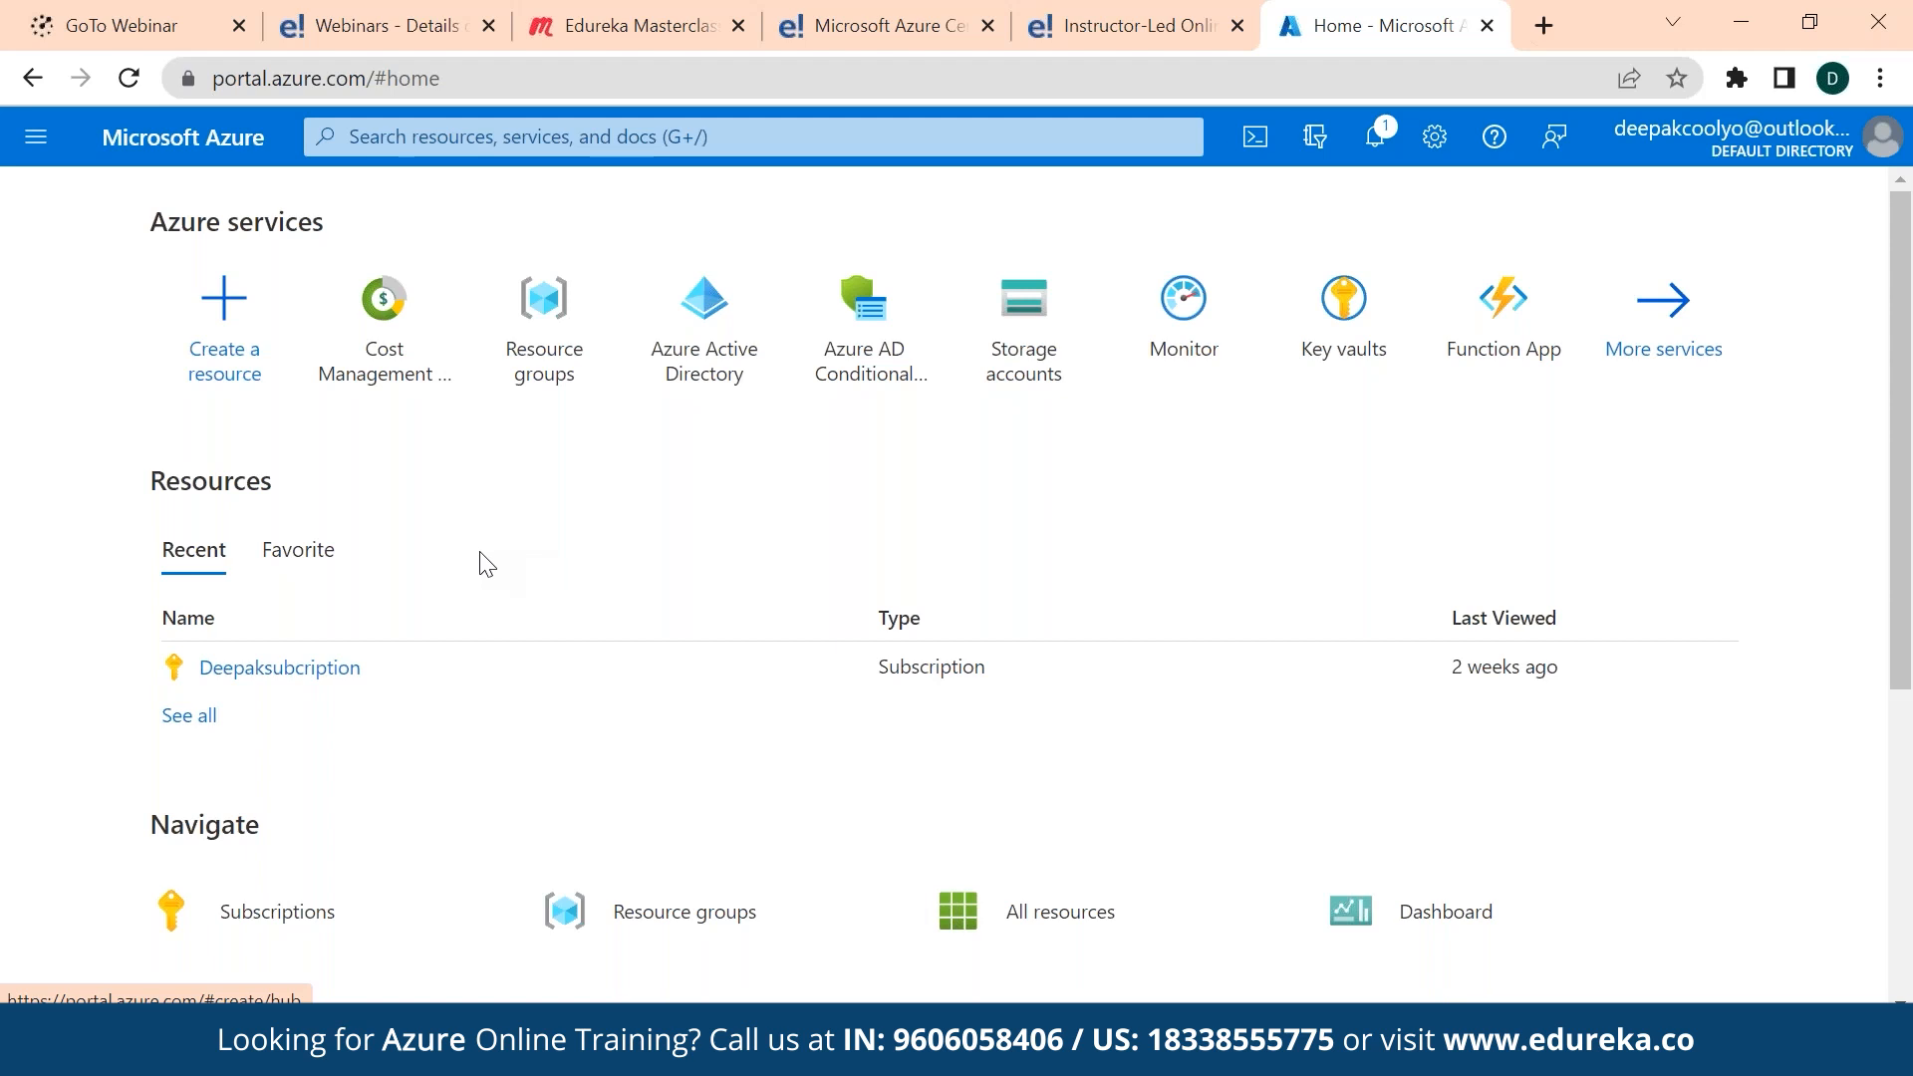
- Create a resource group named demo in the East US region under the existing subscription
left_click(538, 334)
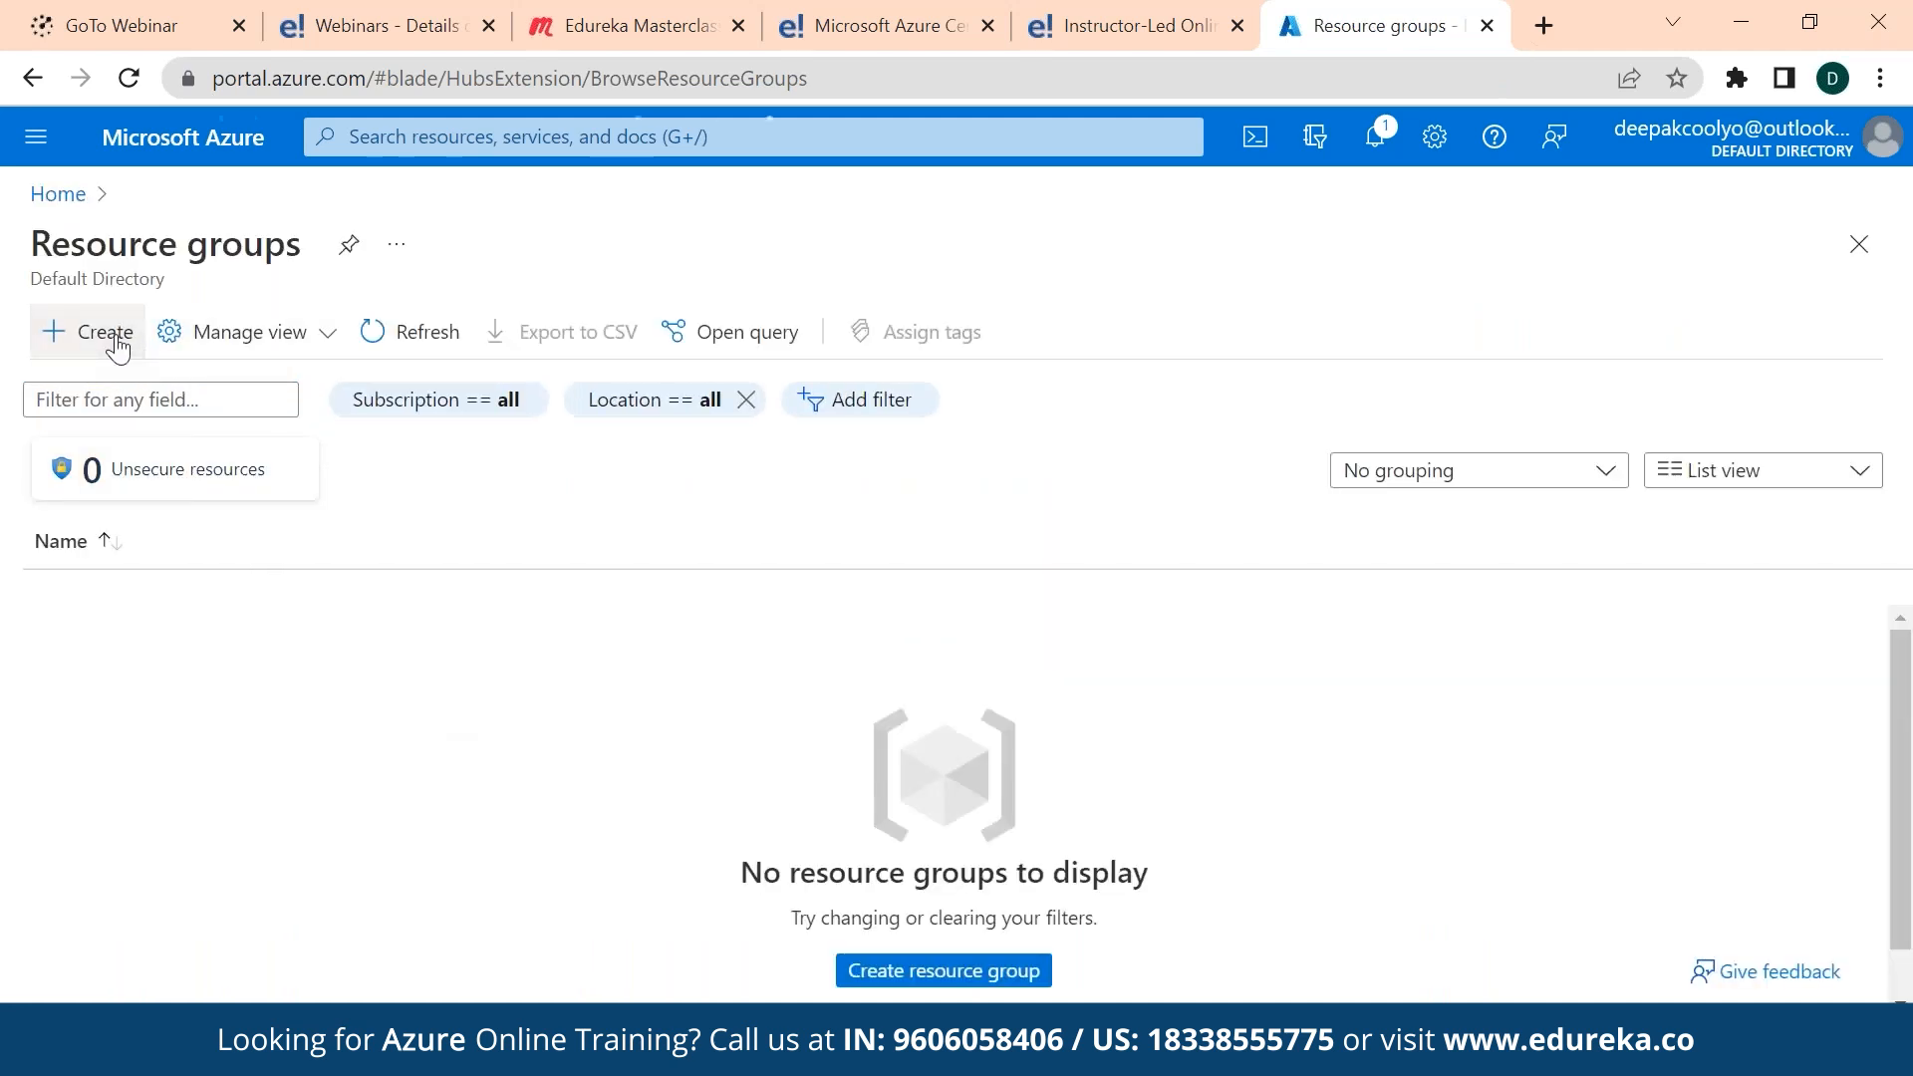
left_click(111, 336)
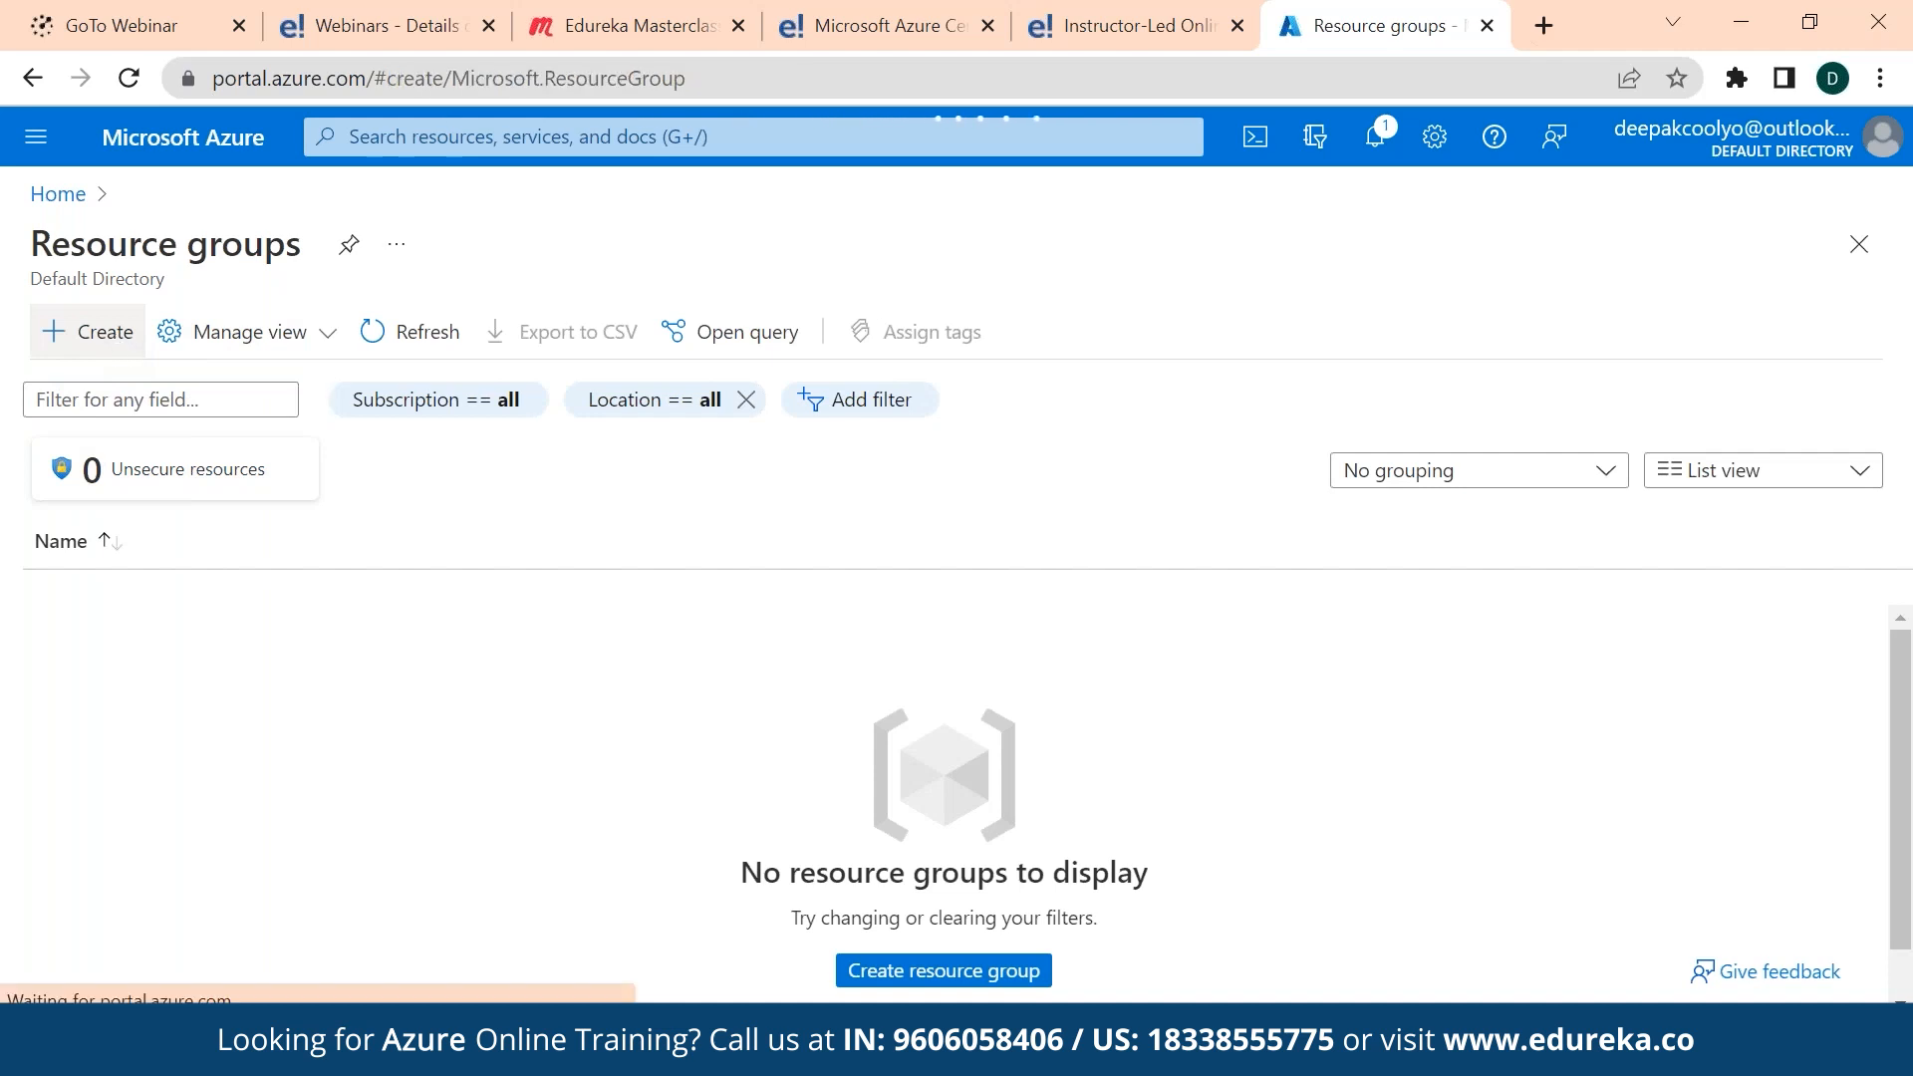
left_click(497, 628)
type("demo")
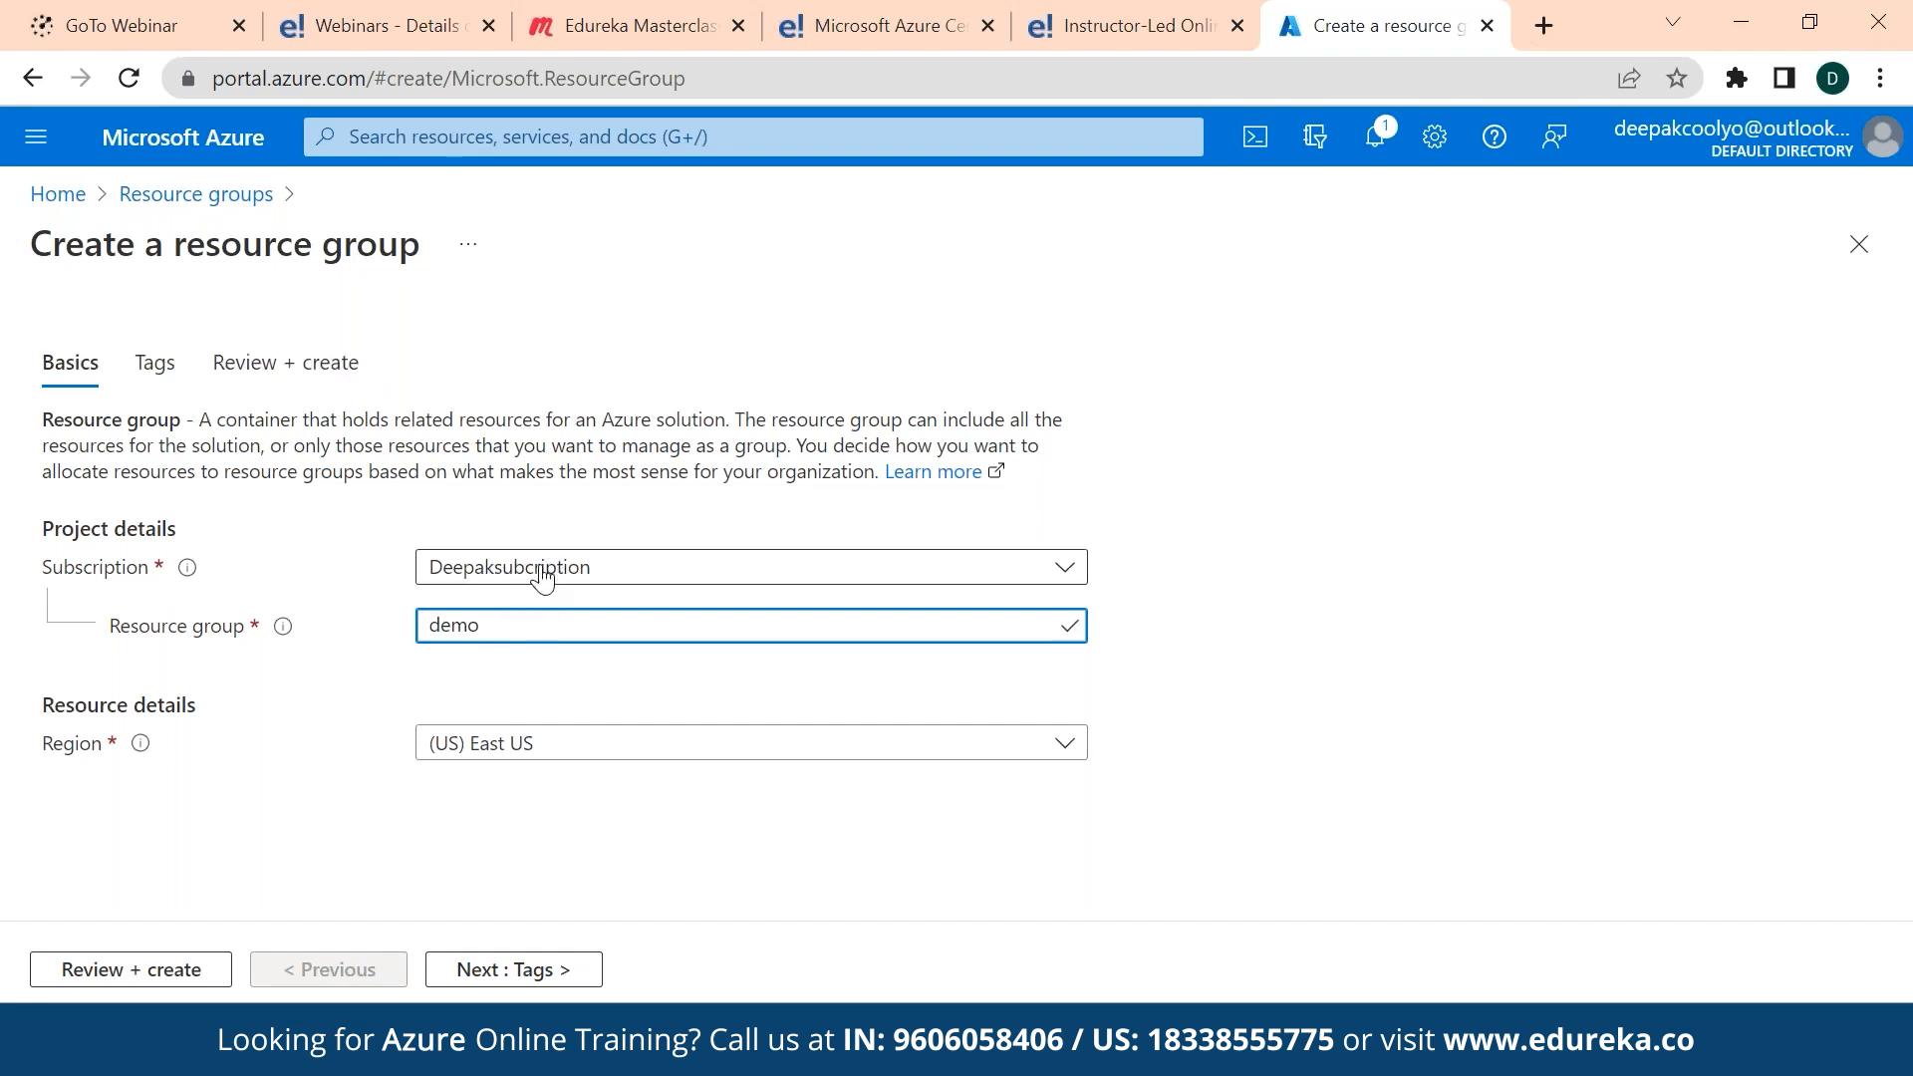
left_click(783, 571)
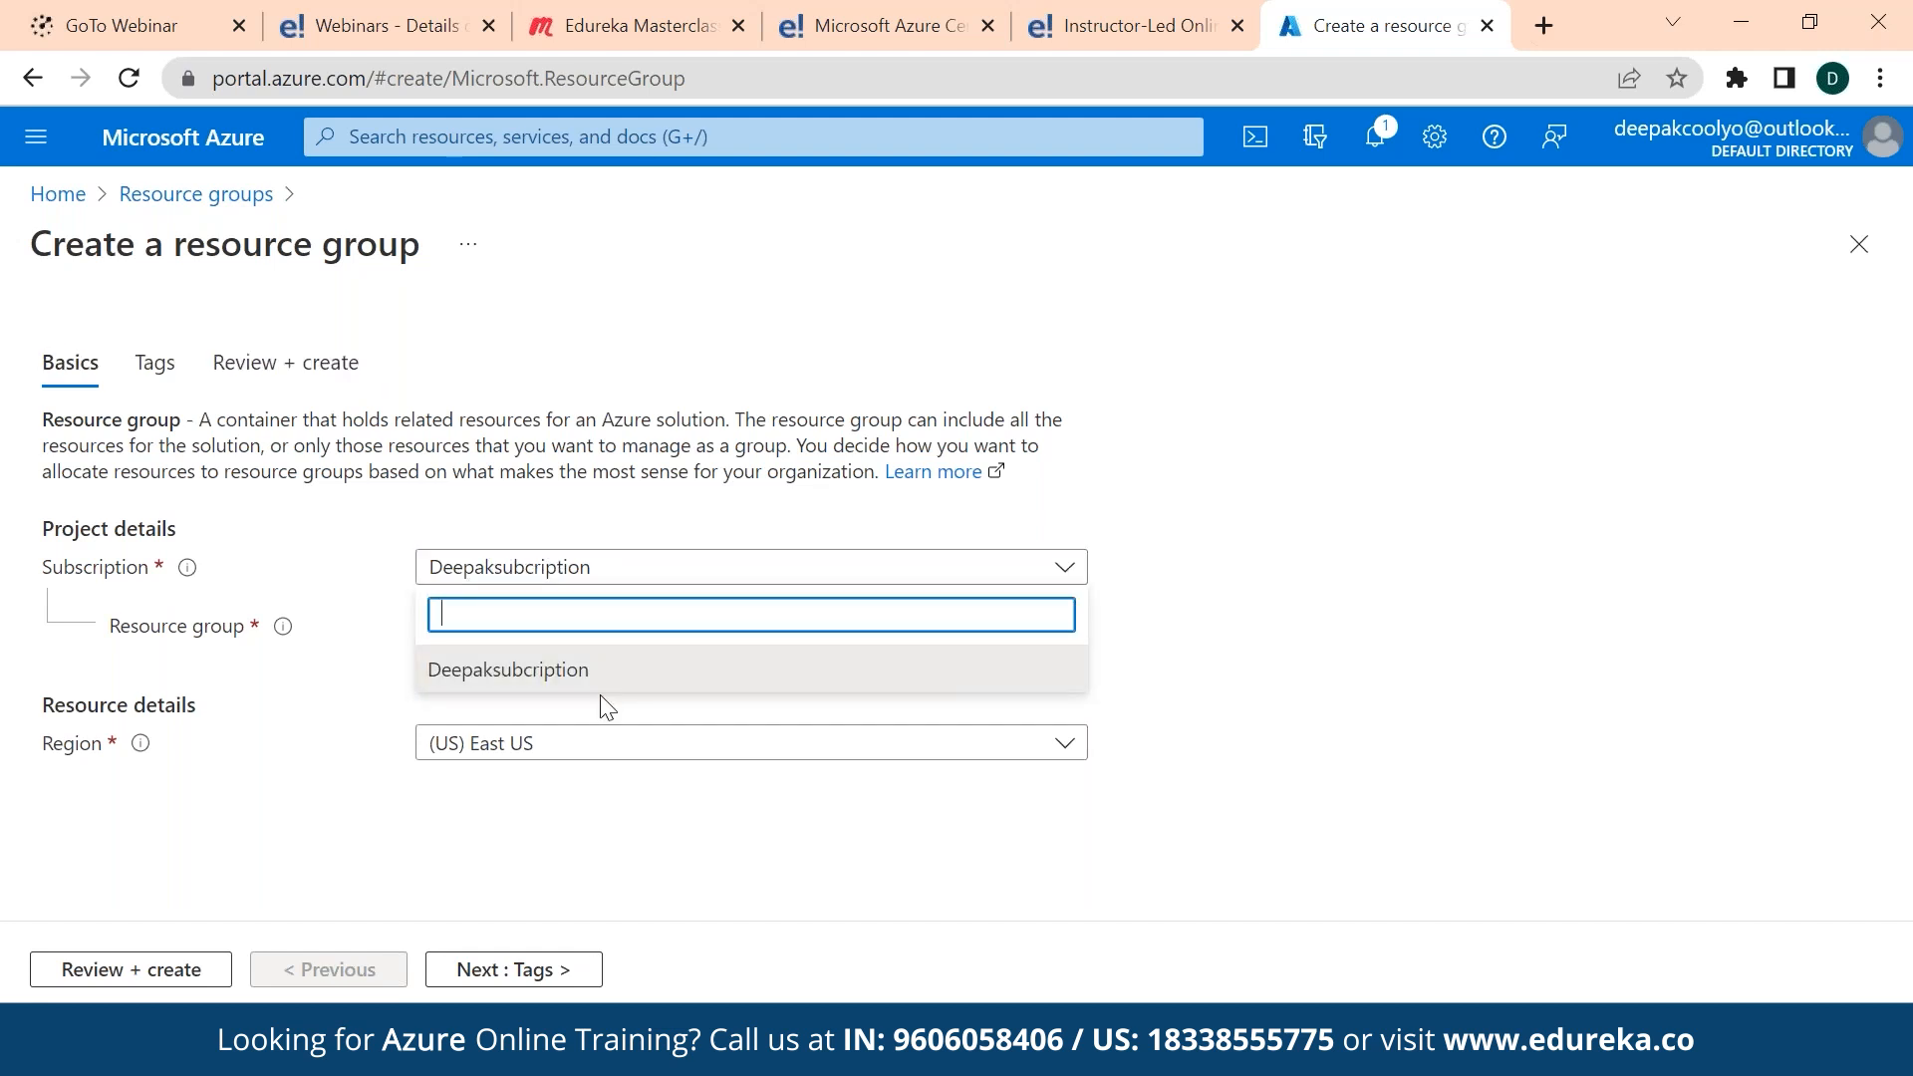
left_click(1182, 507)
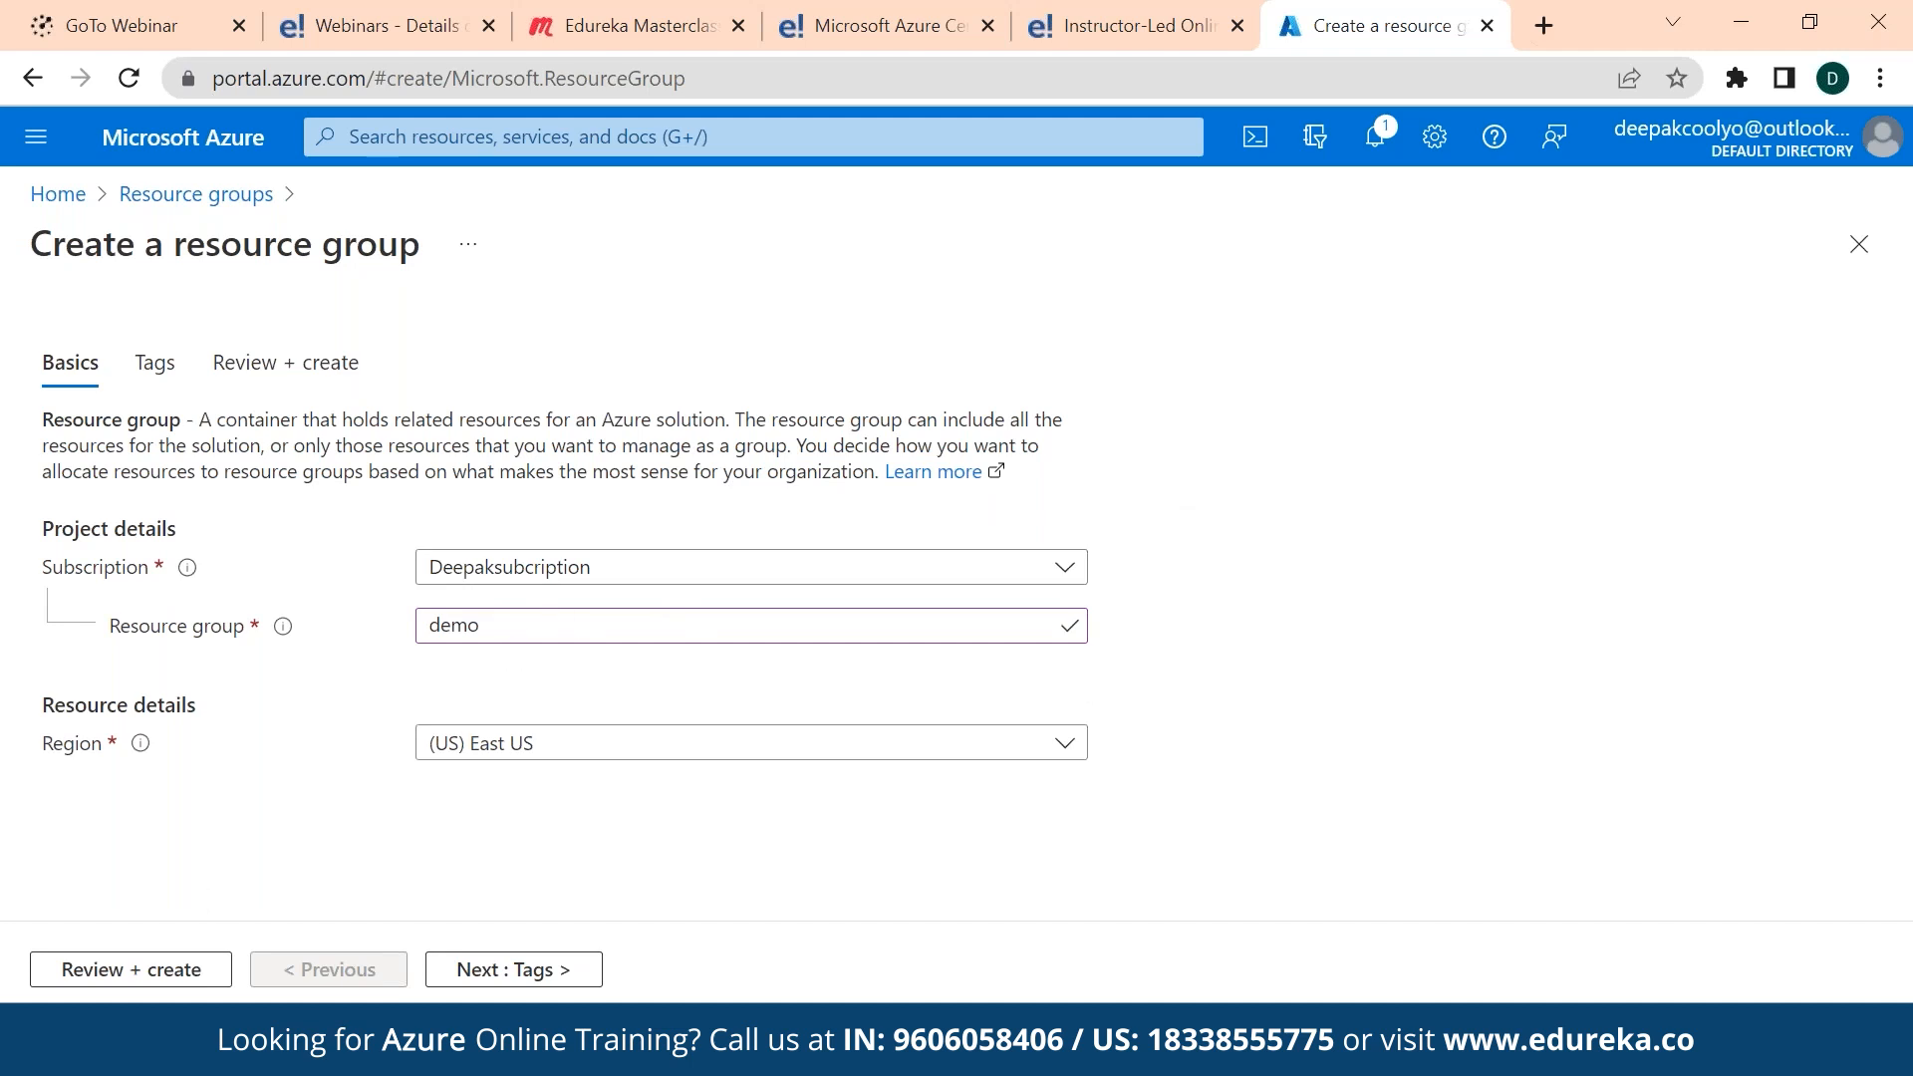
left_click(128, 969)
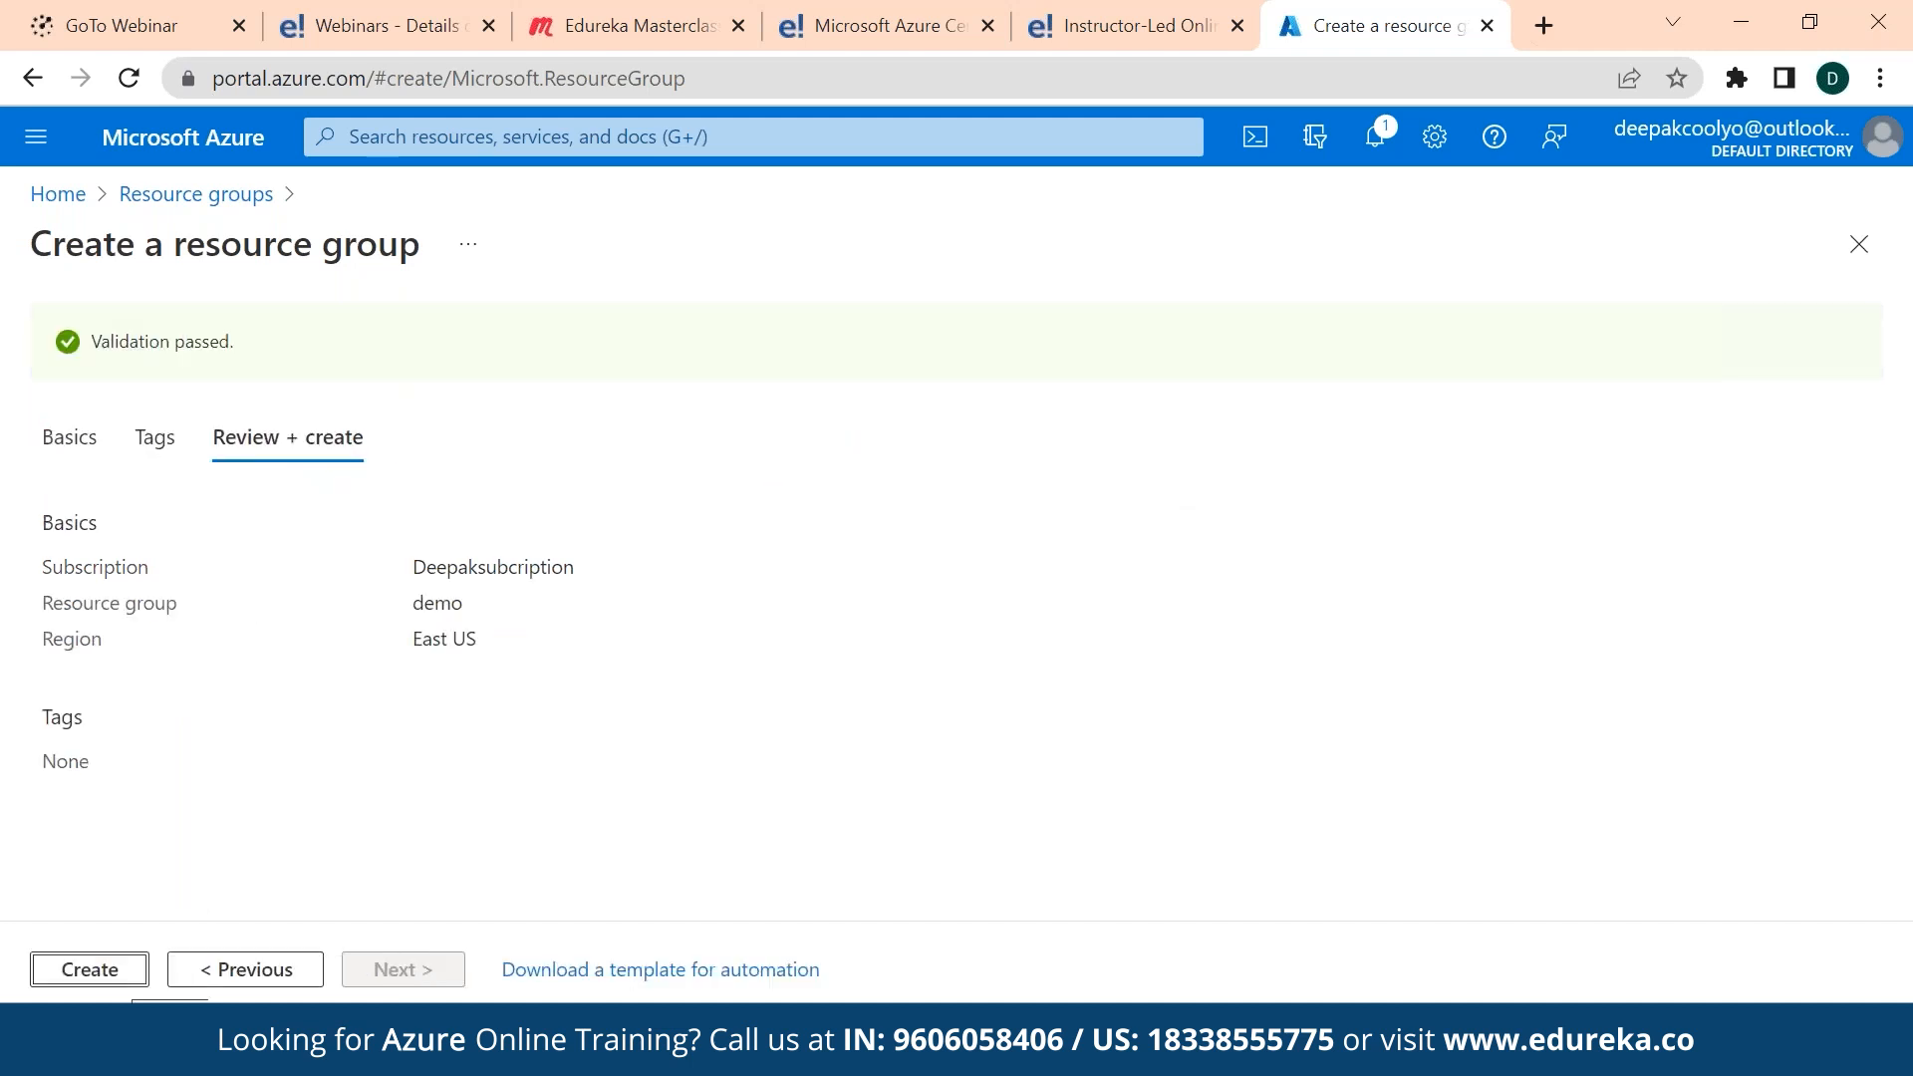
left_click(145, 976)
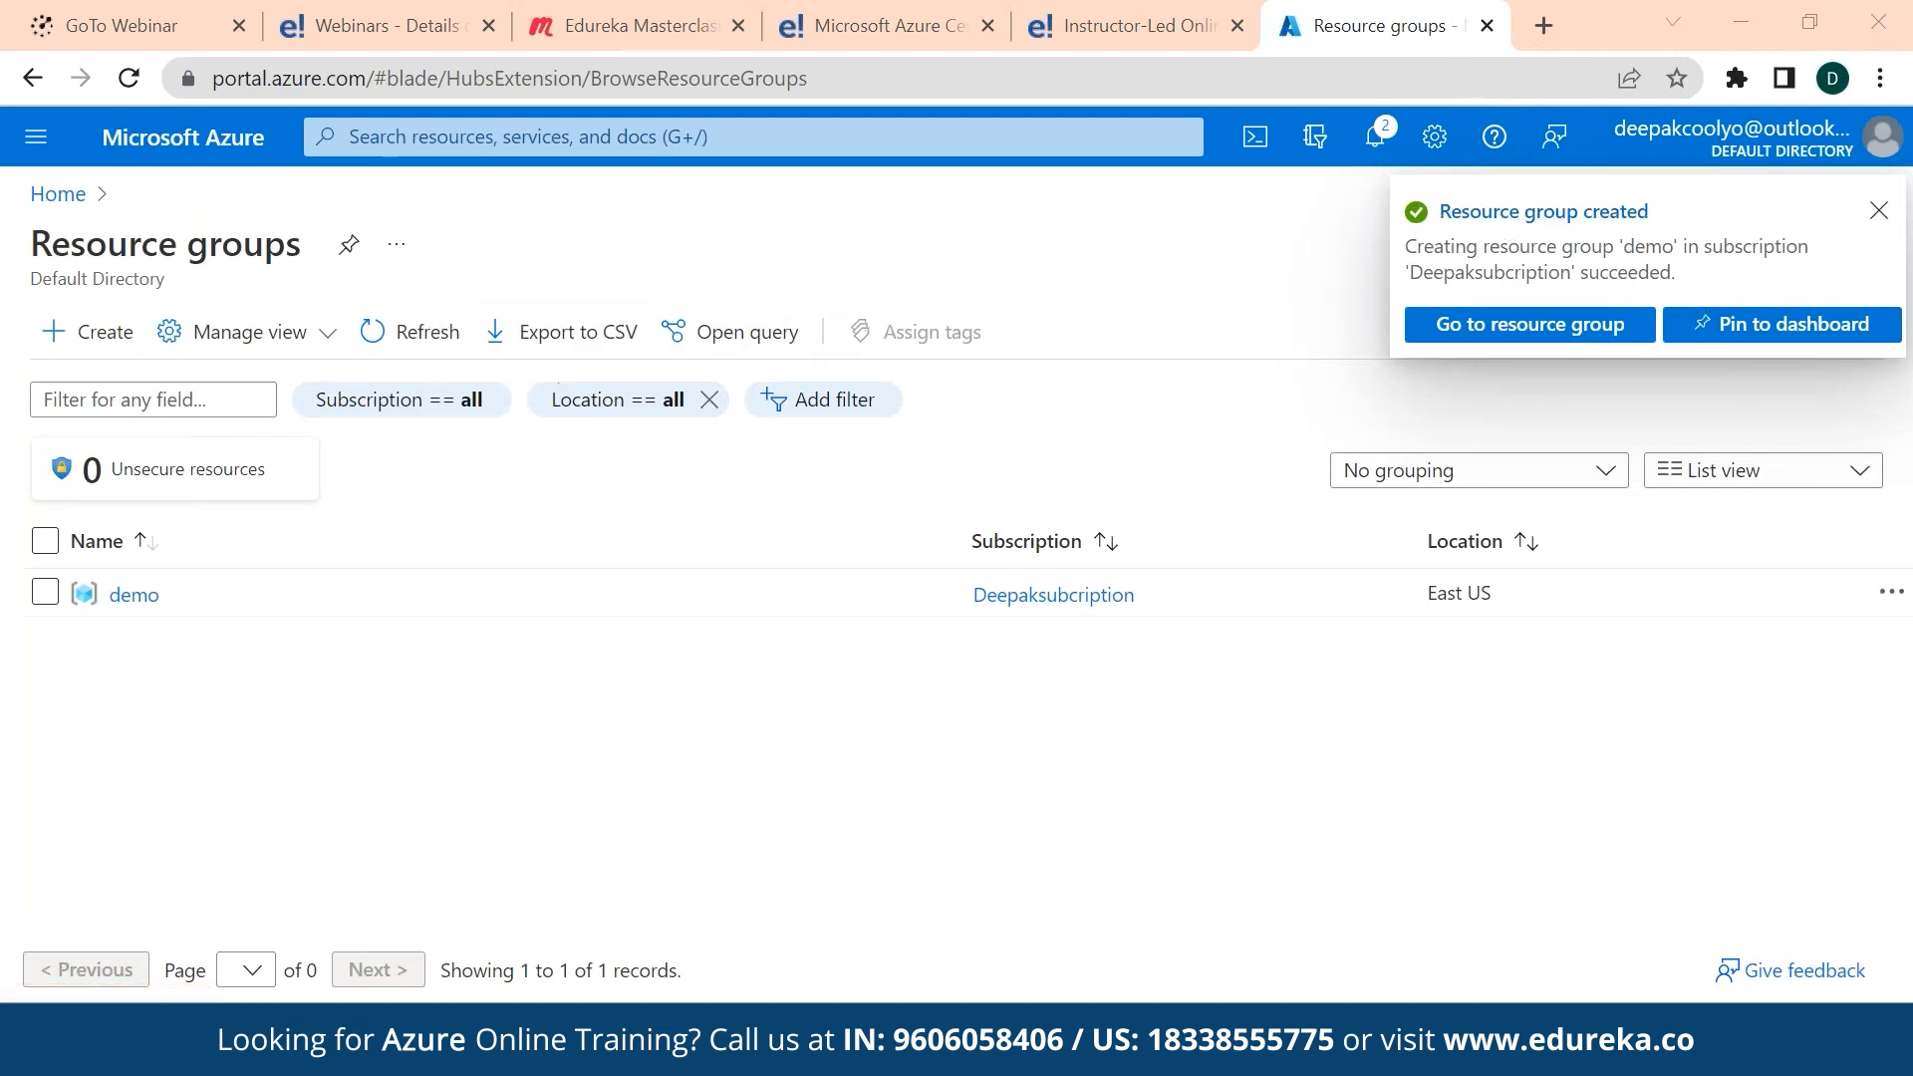
- Check the resource group list for the demo group and return to the portal home page
left_click(58, 195)
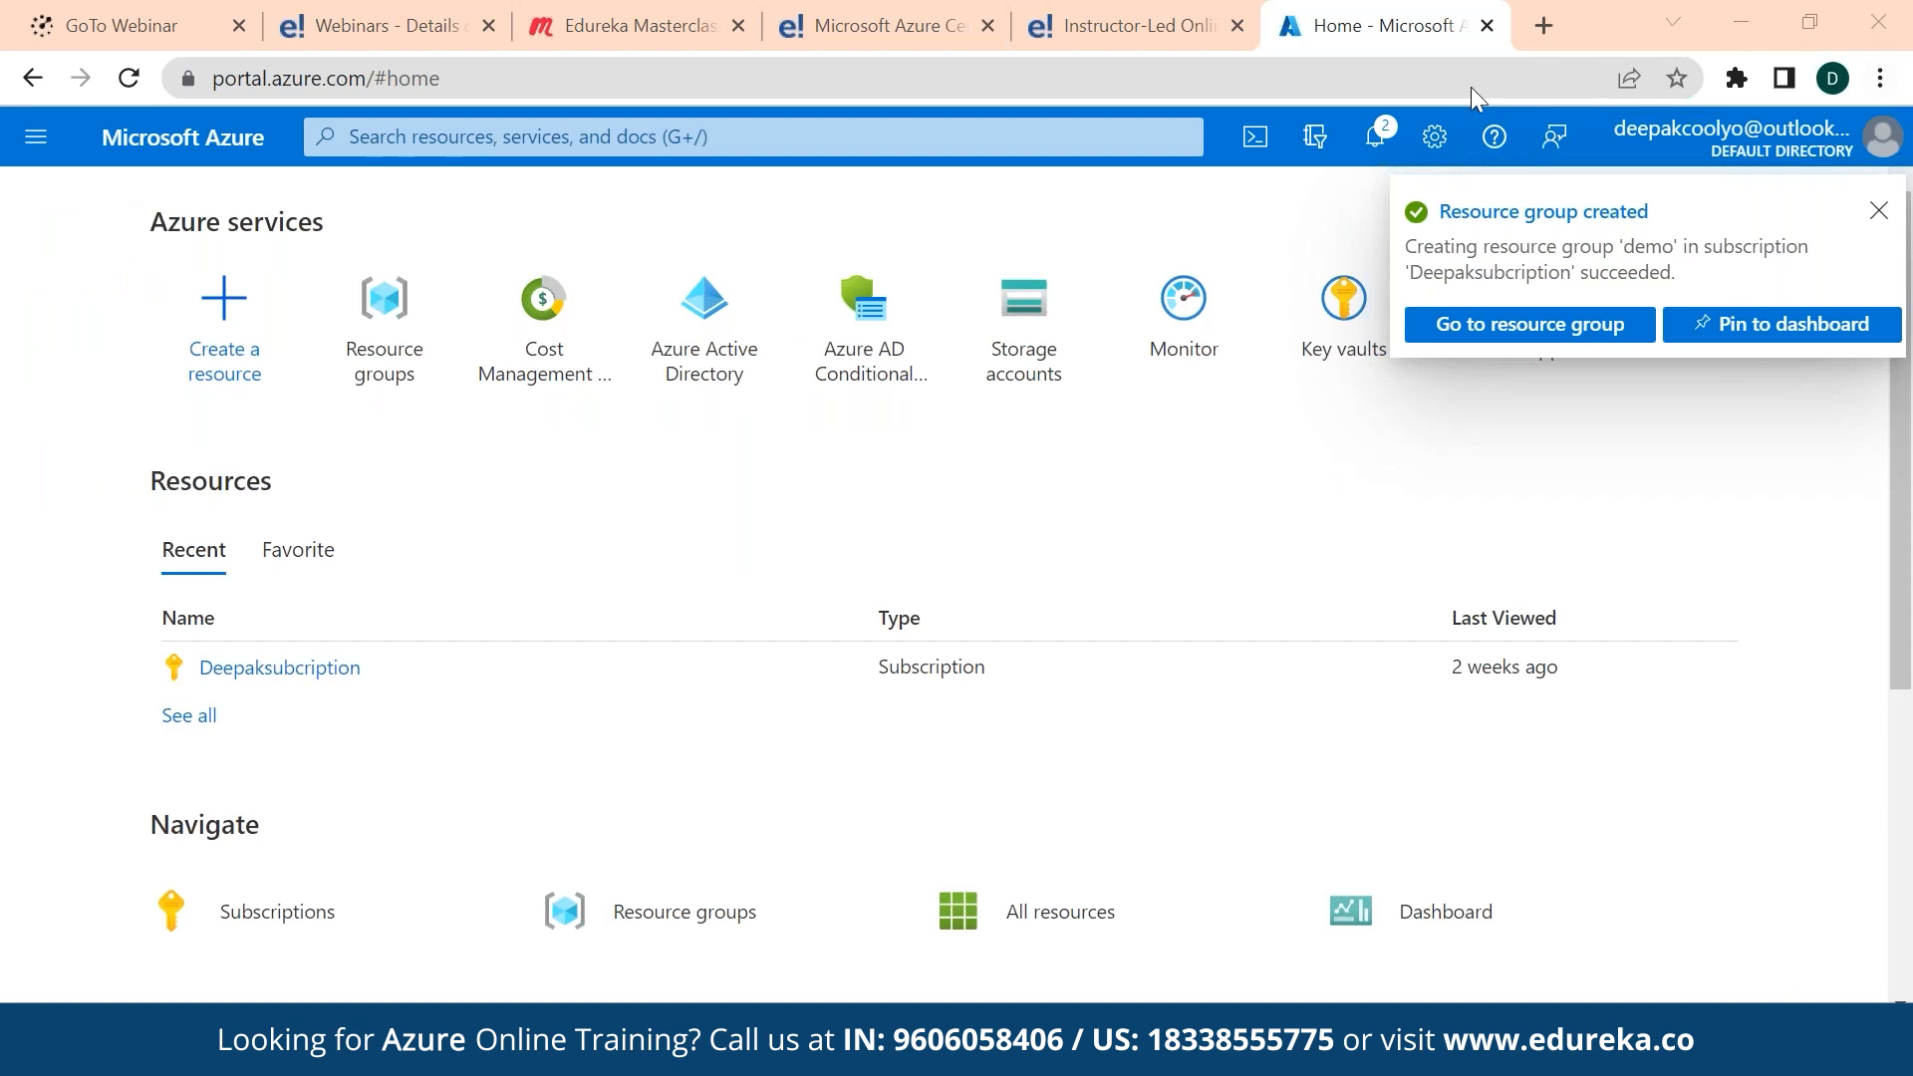
left_click(385, 317)
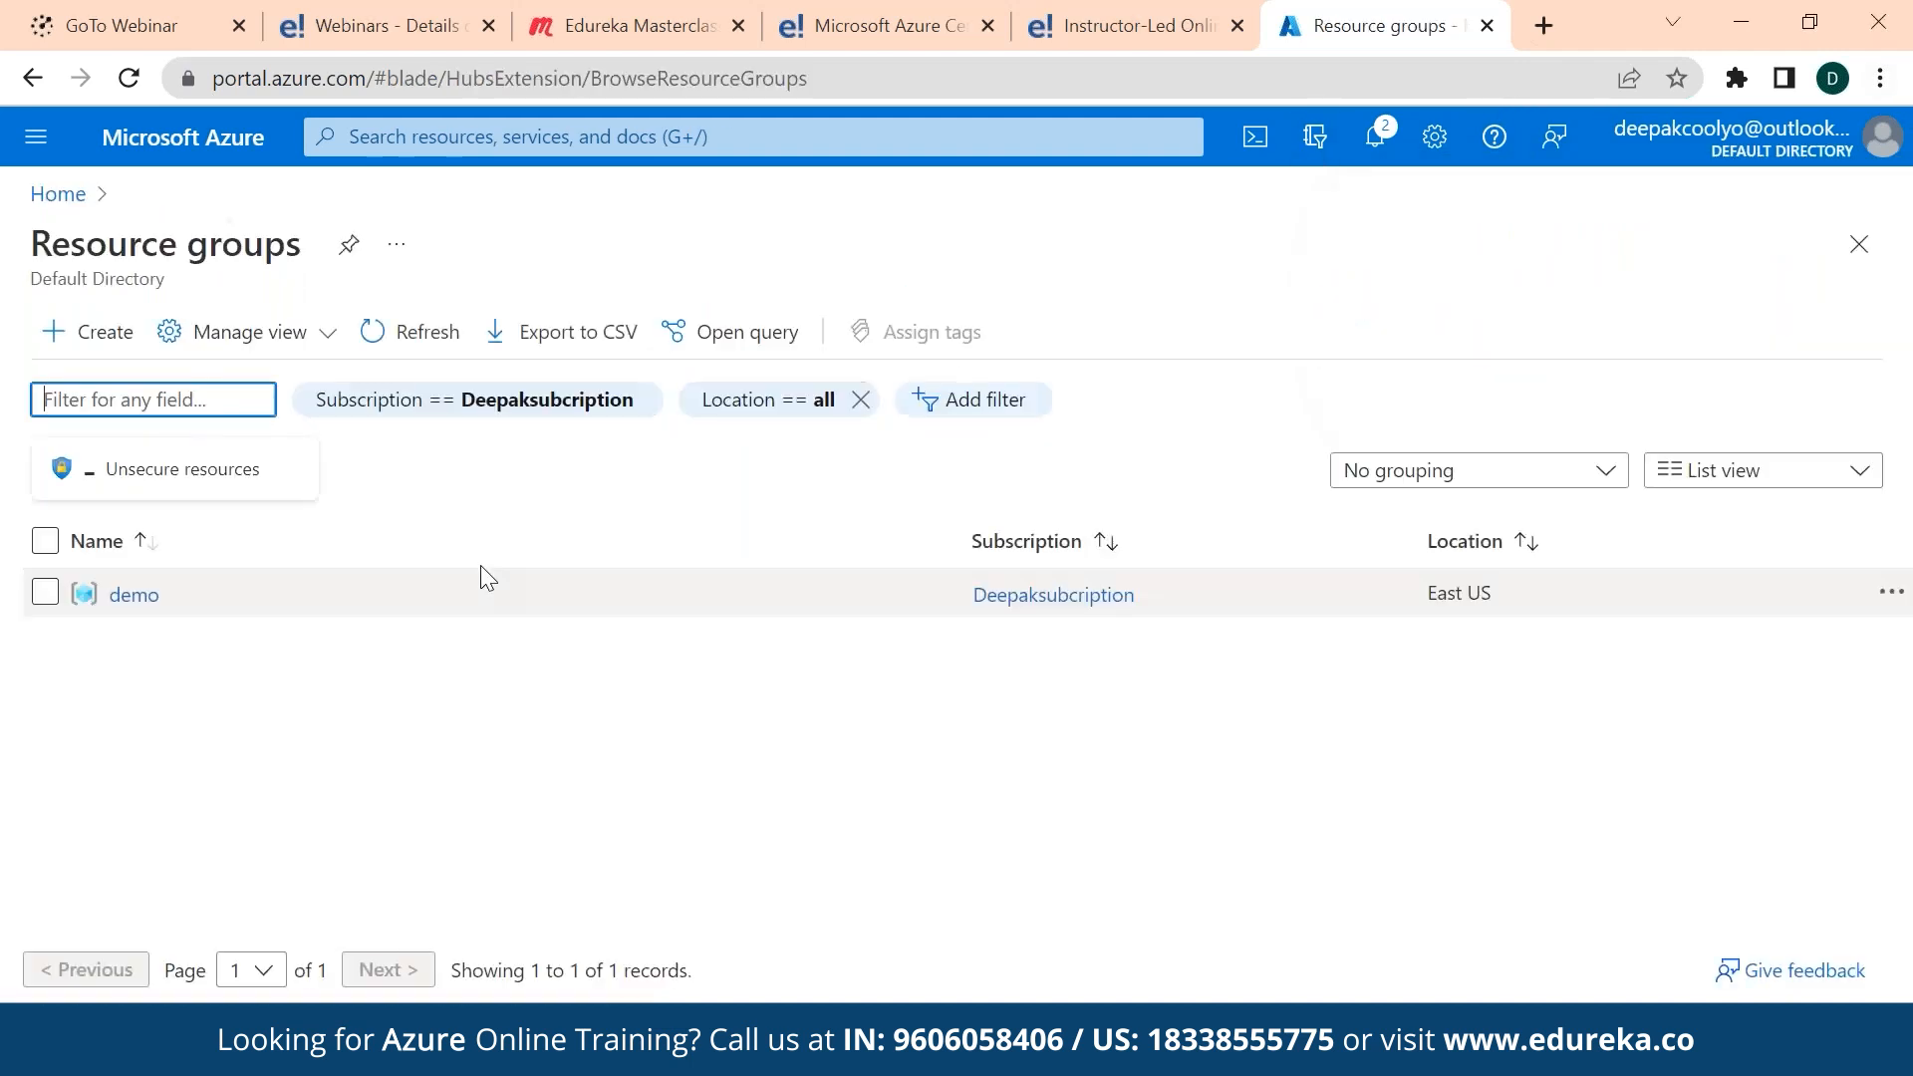
left_click(56, 196)
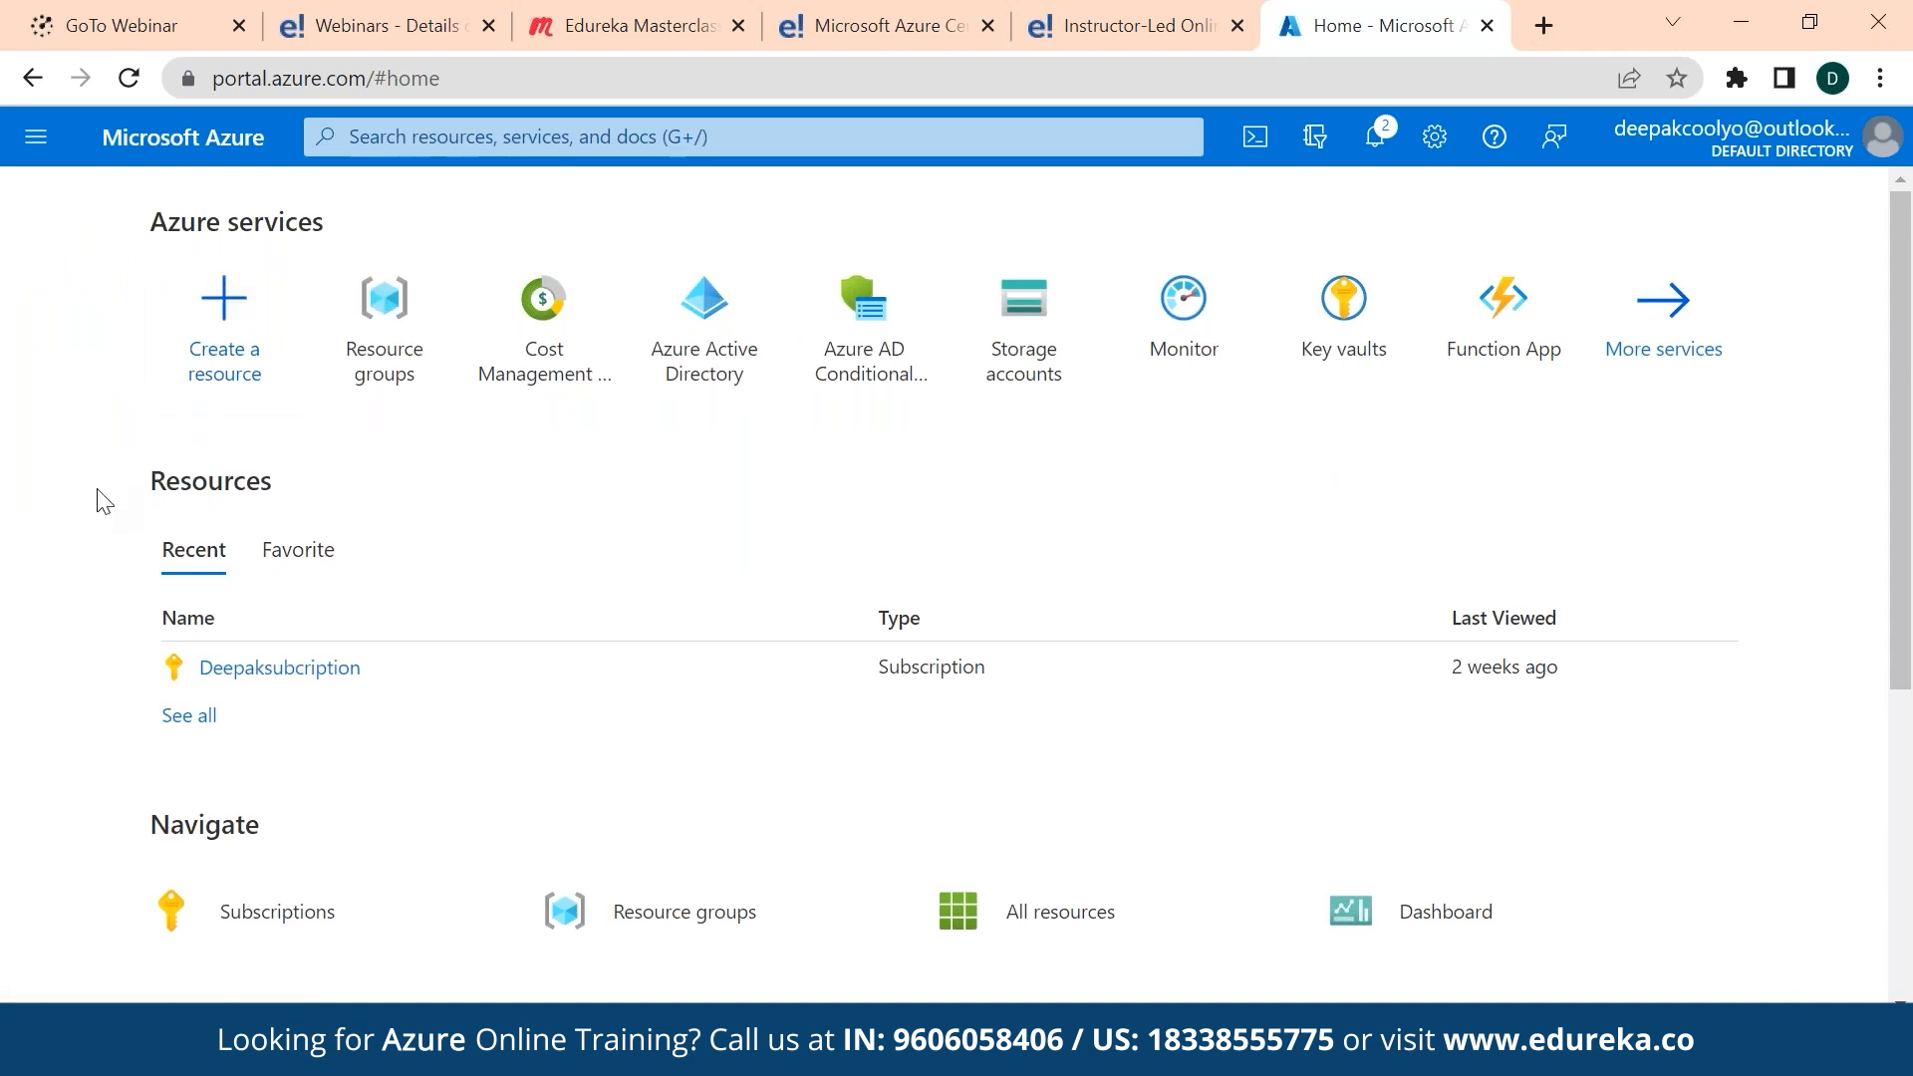
left_click(361, 78)
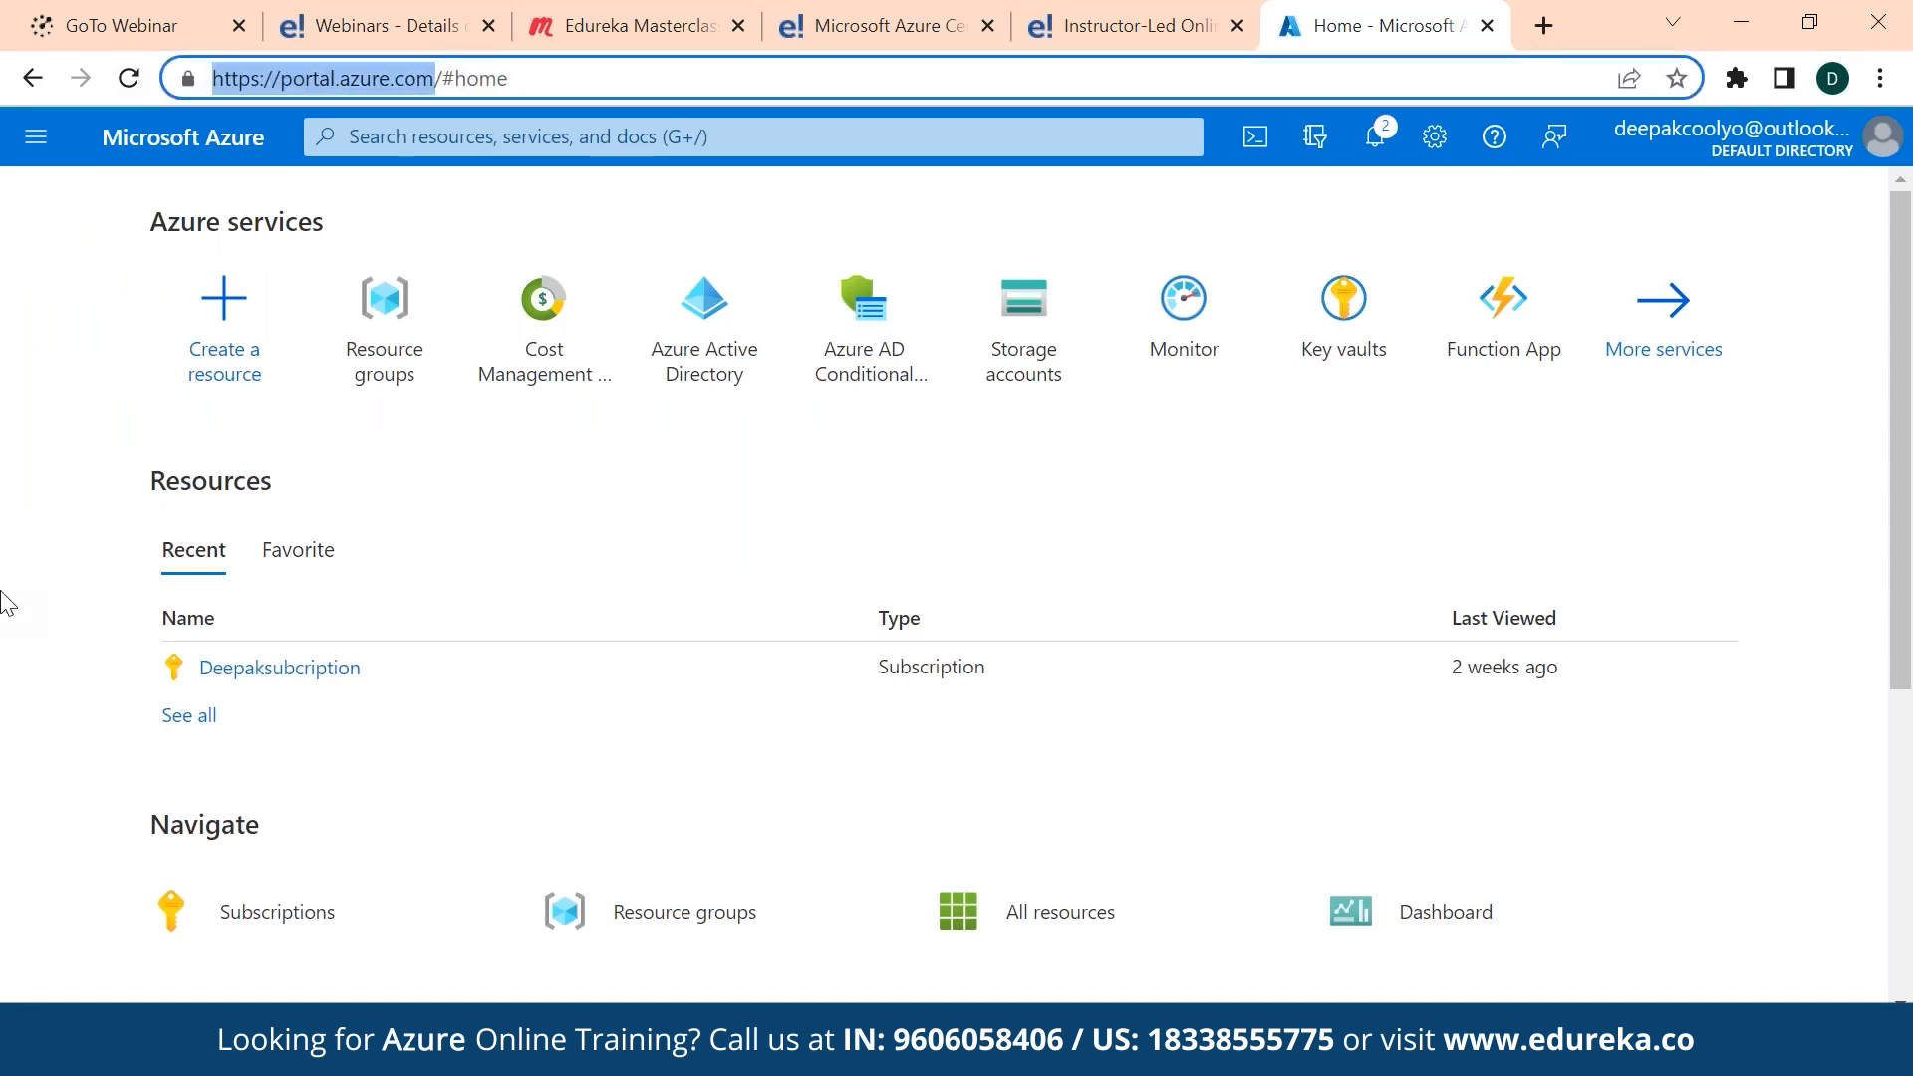
left_click(27, 576)
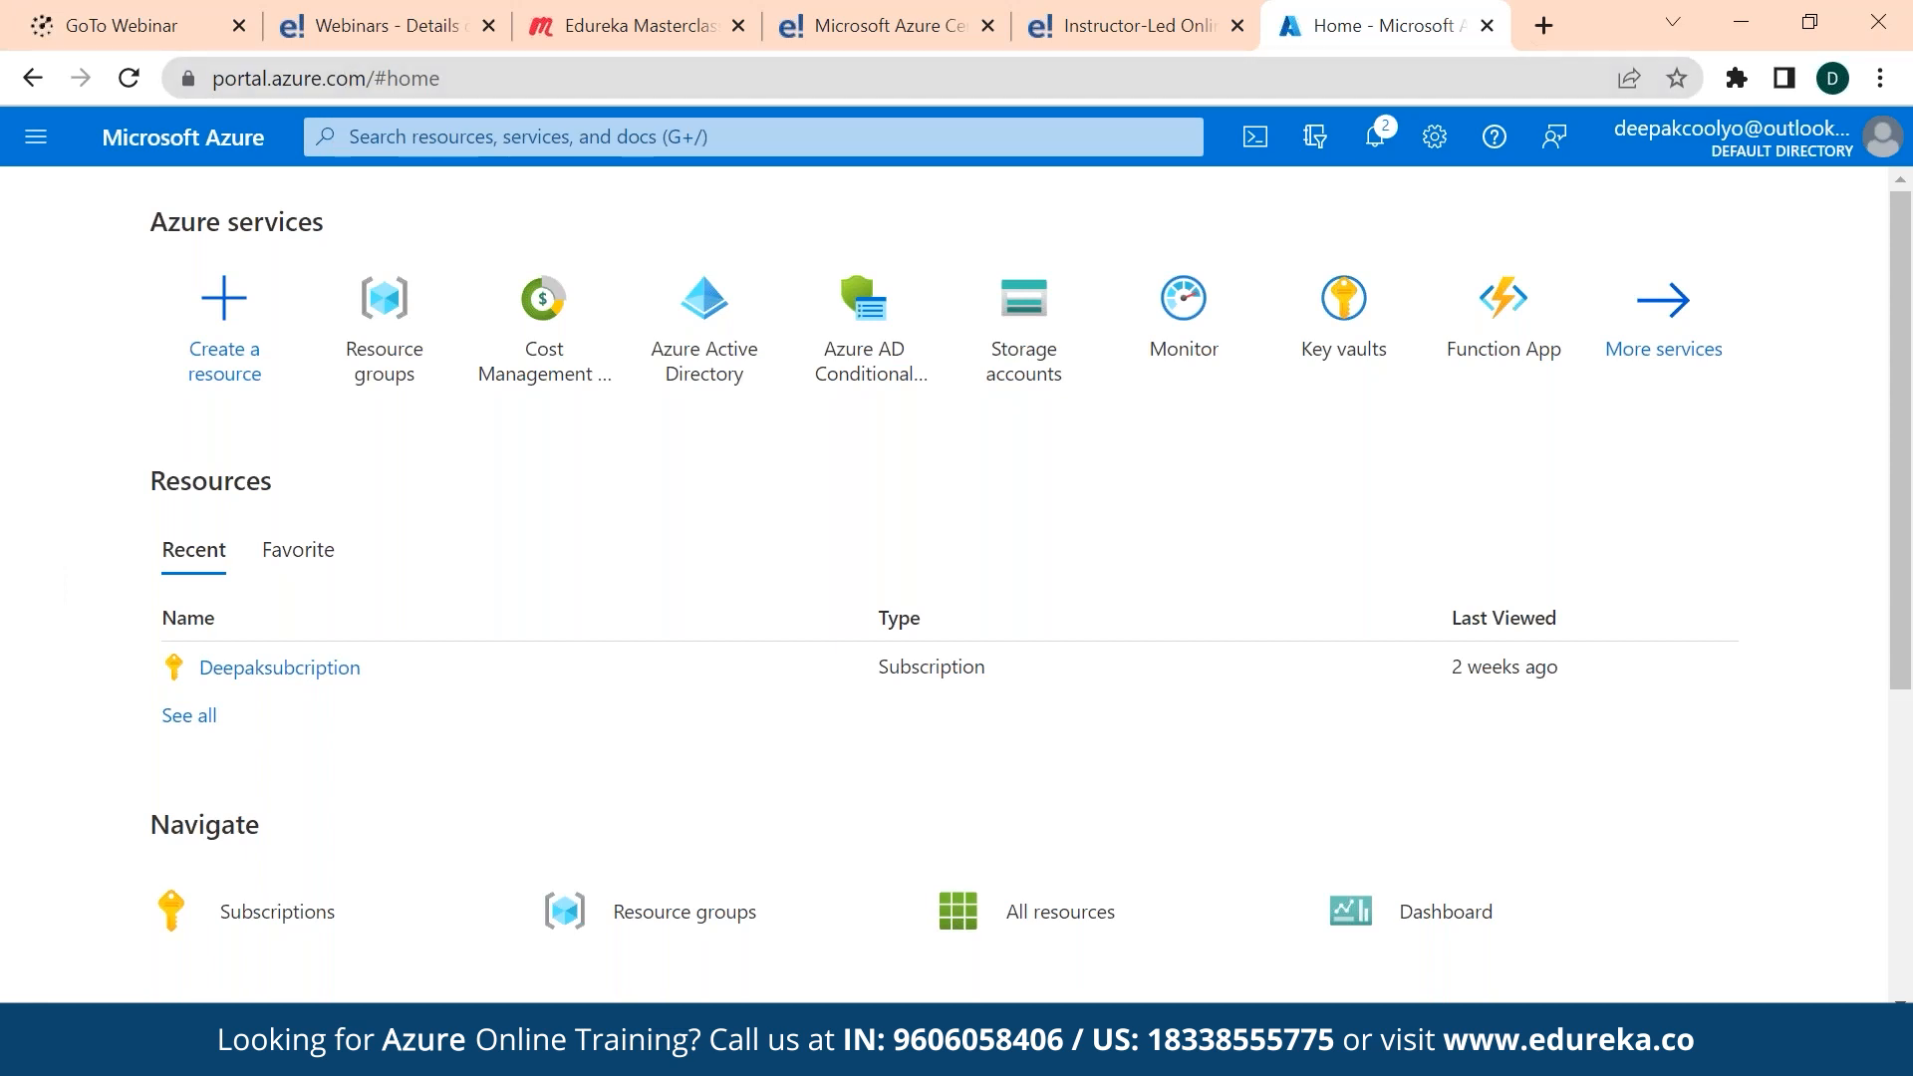
- Begin creating a Web App resource and assign it to the demo resource group
left_click(244, 344)
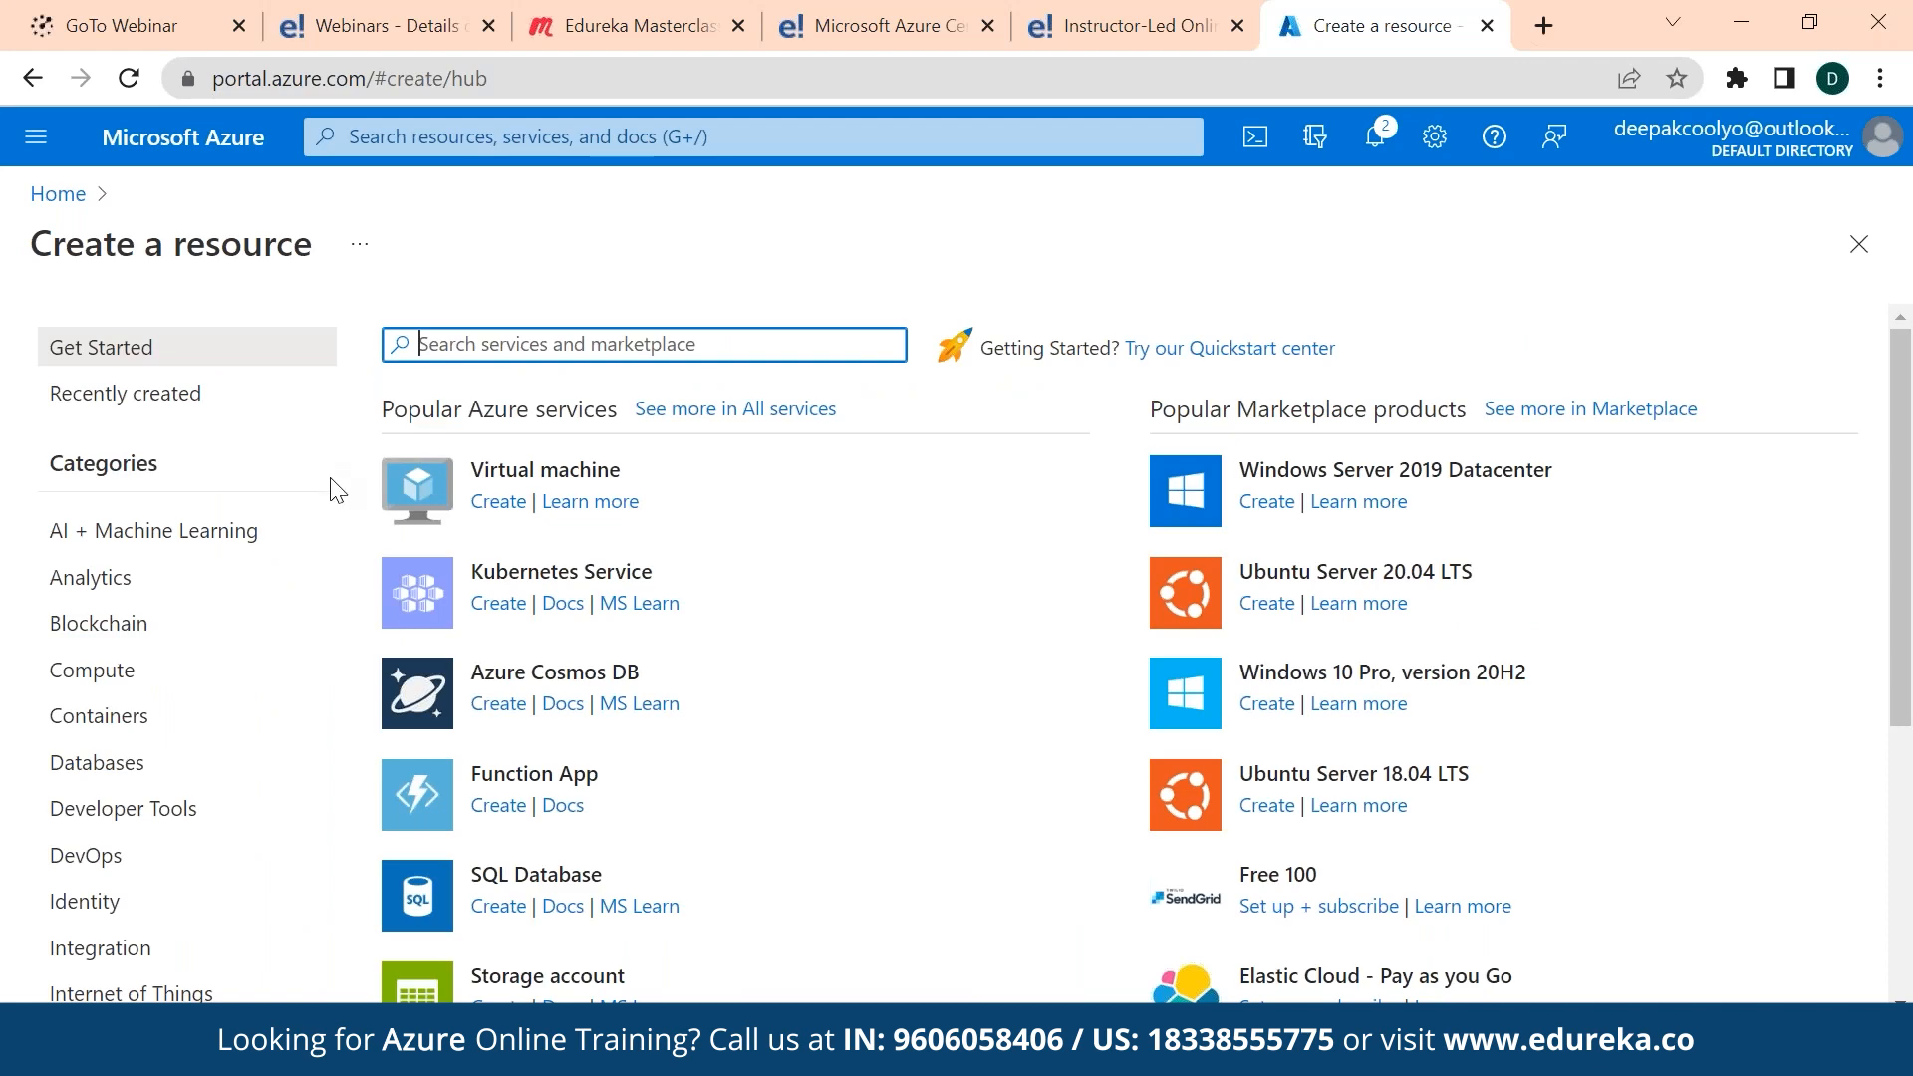
scroll(478, 750, "down", 3)
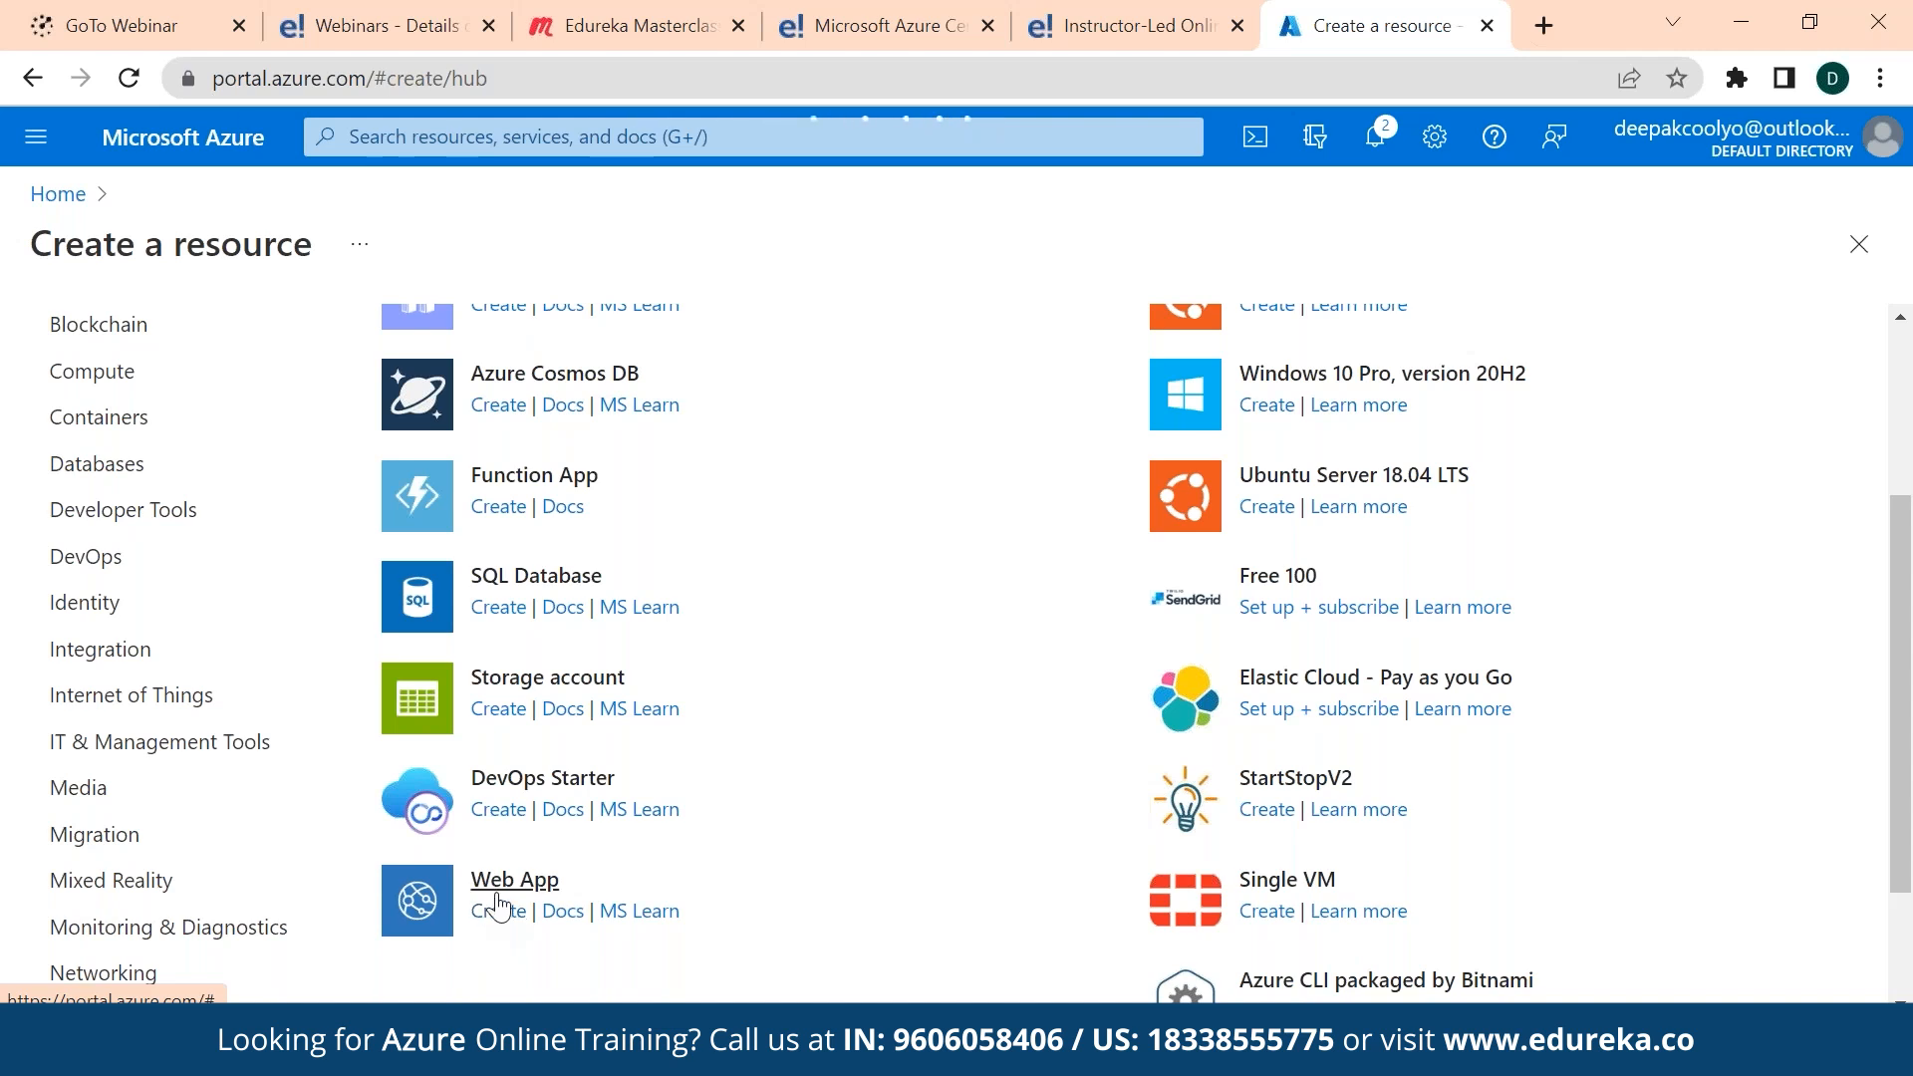
left_click(495, 911)
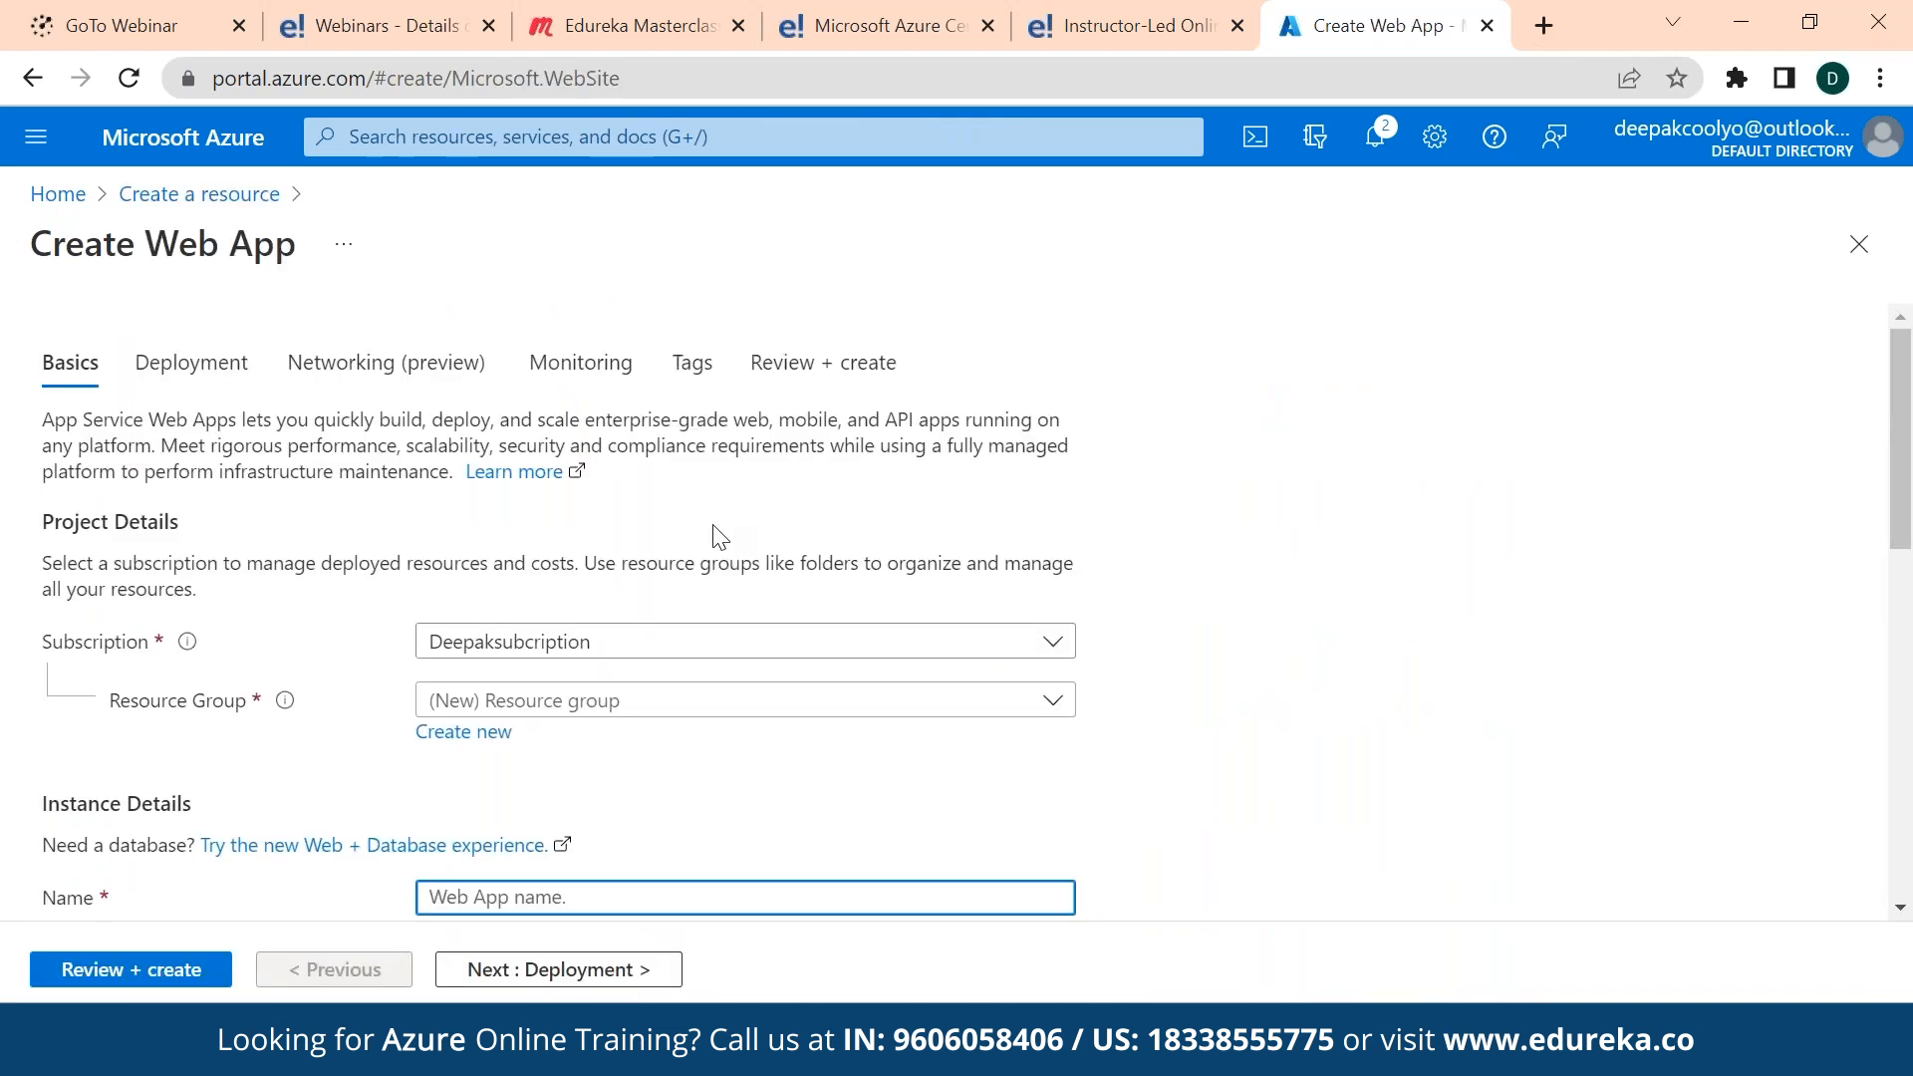
left_click(663, 711)
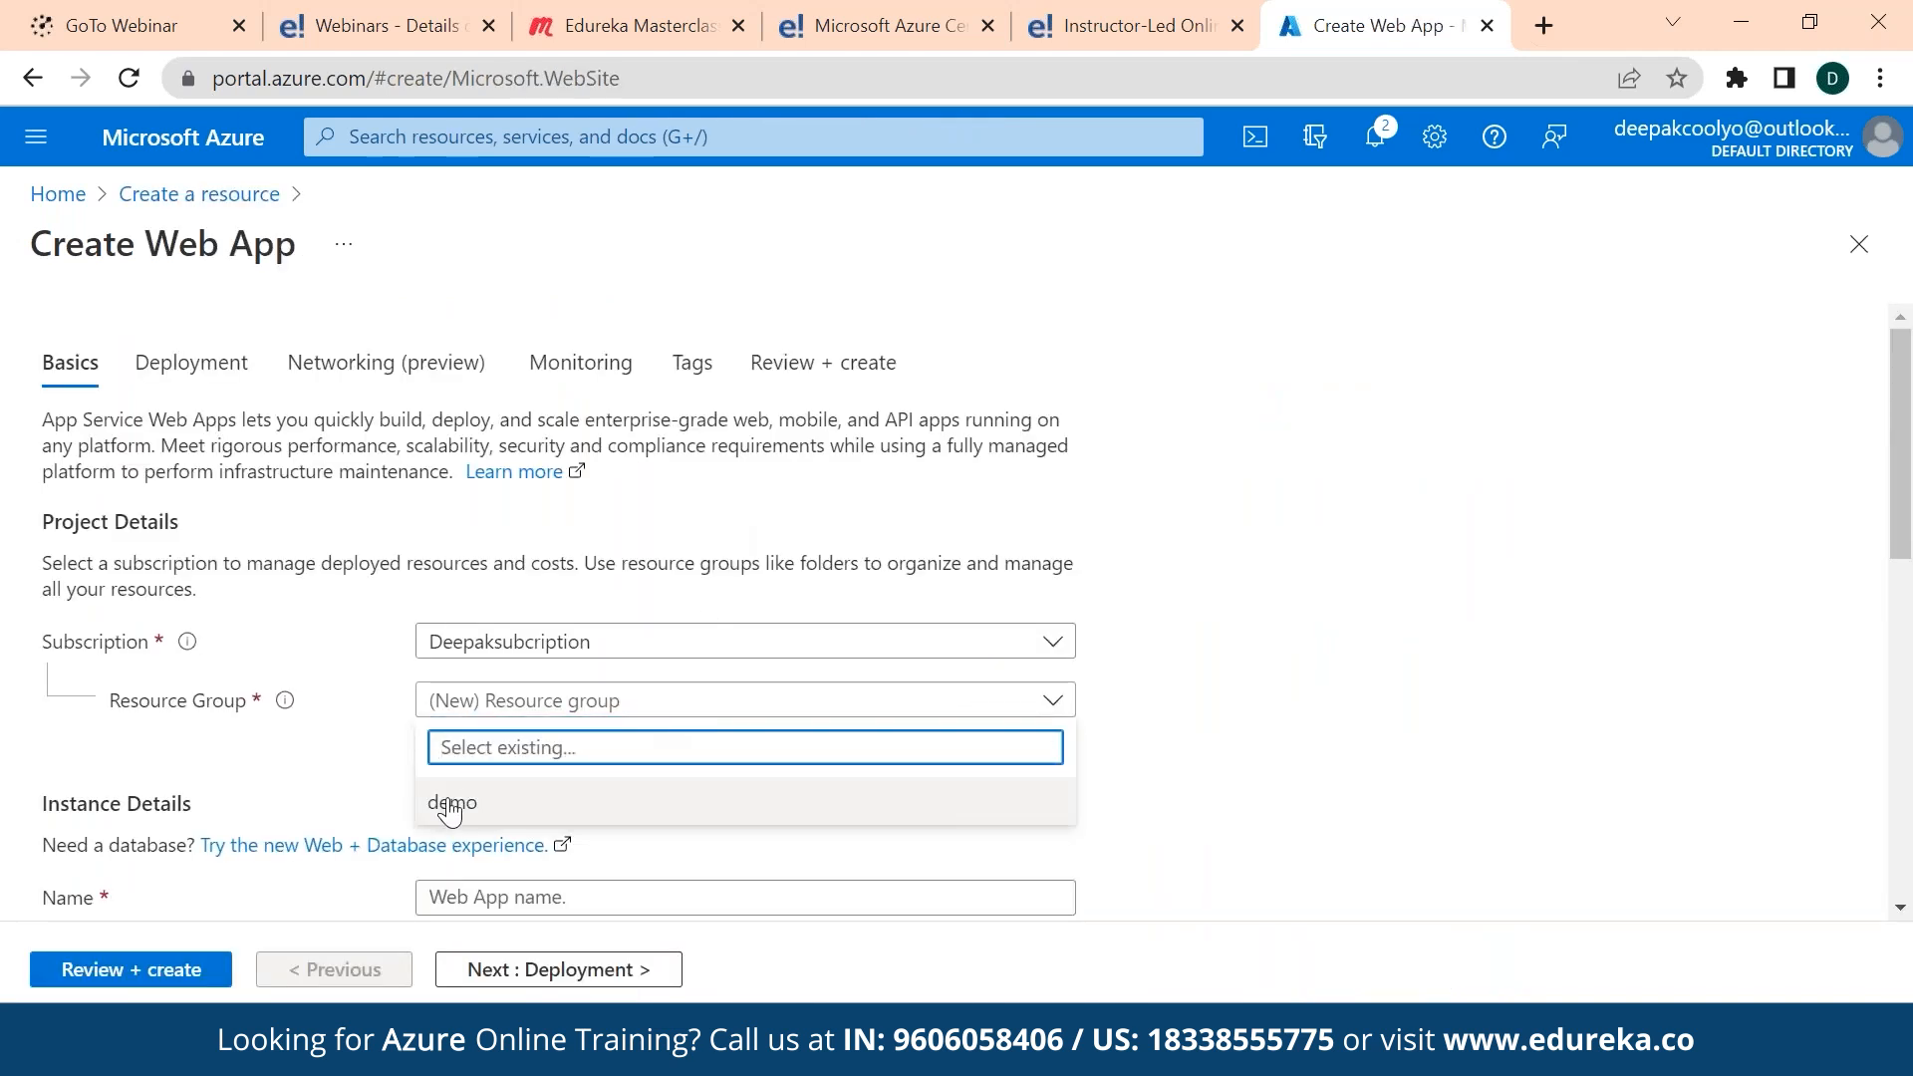
left_click(515, 819)
- Name the web app edurekatesting123 and set its runtime stack to .NET 6 (LTS)
scroll(631, 768, "down", 3)
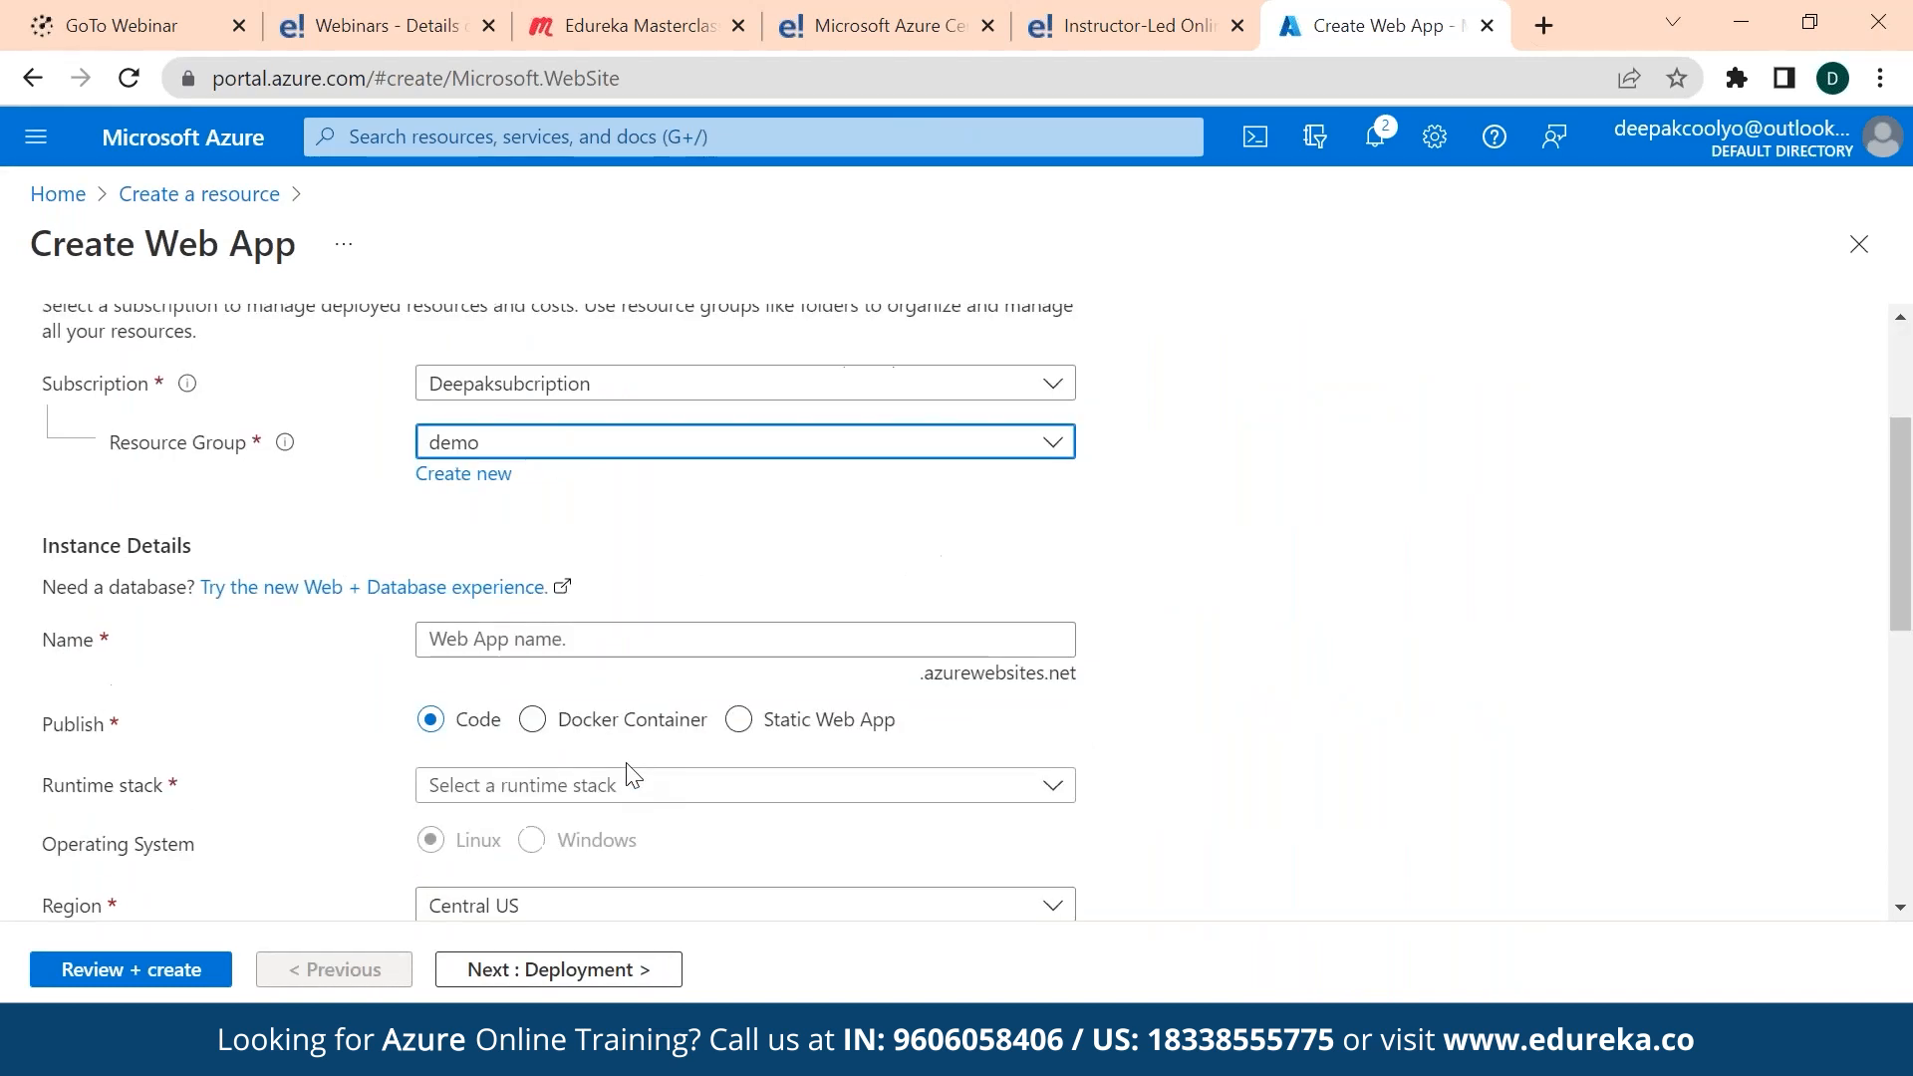
left_click(499, 588)
type("e")
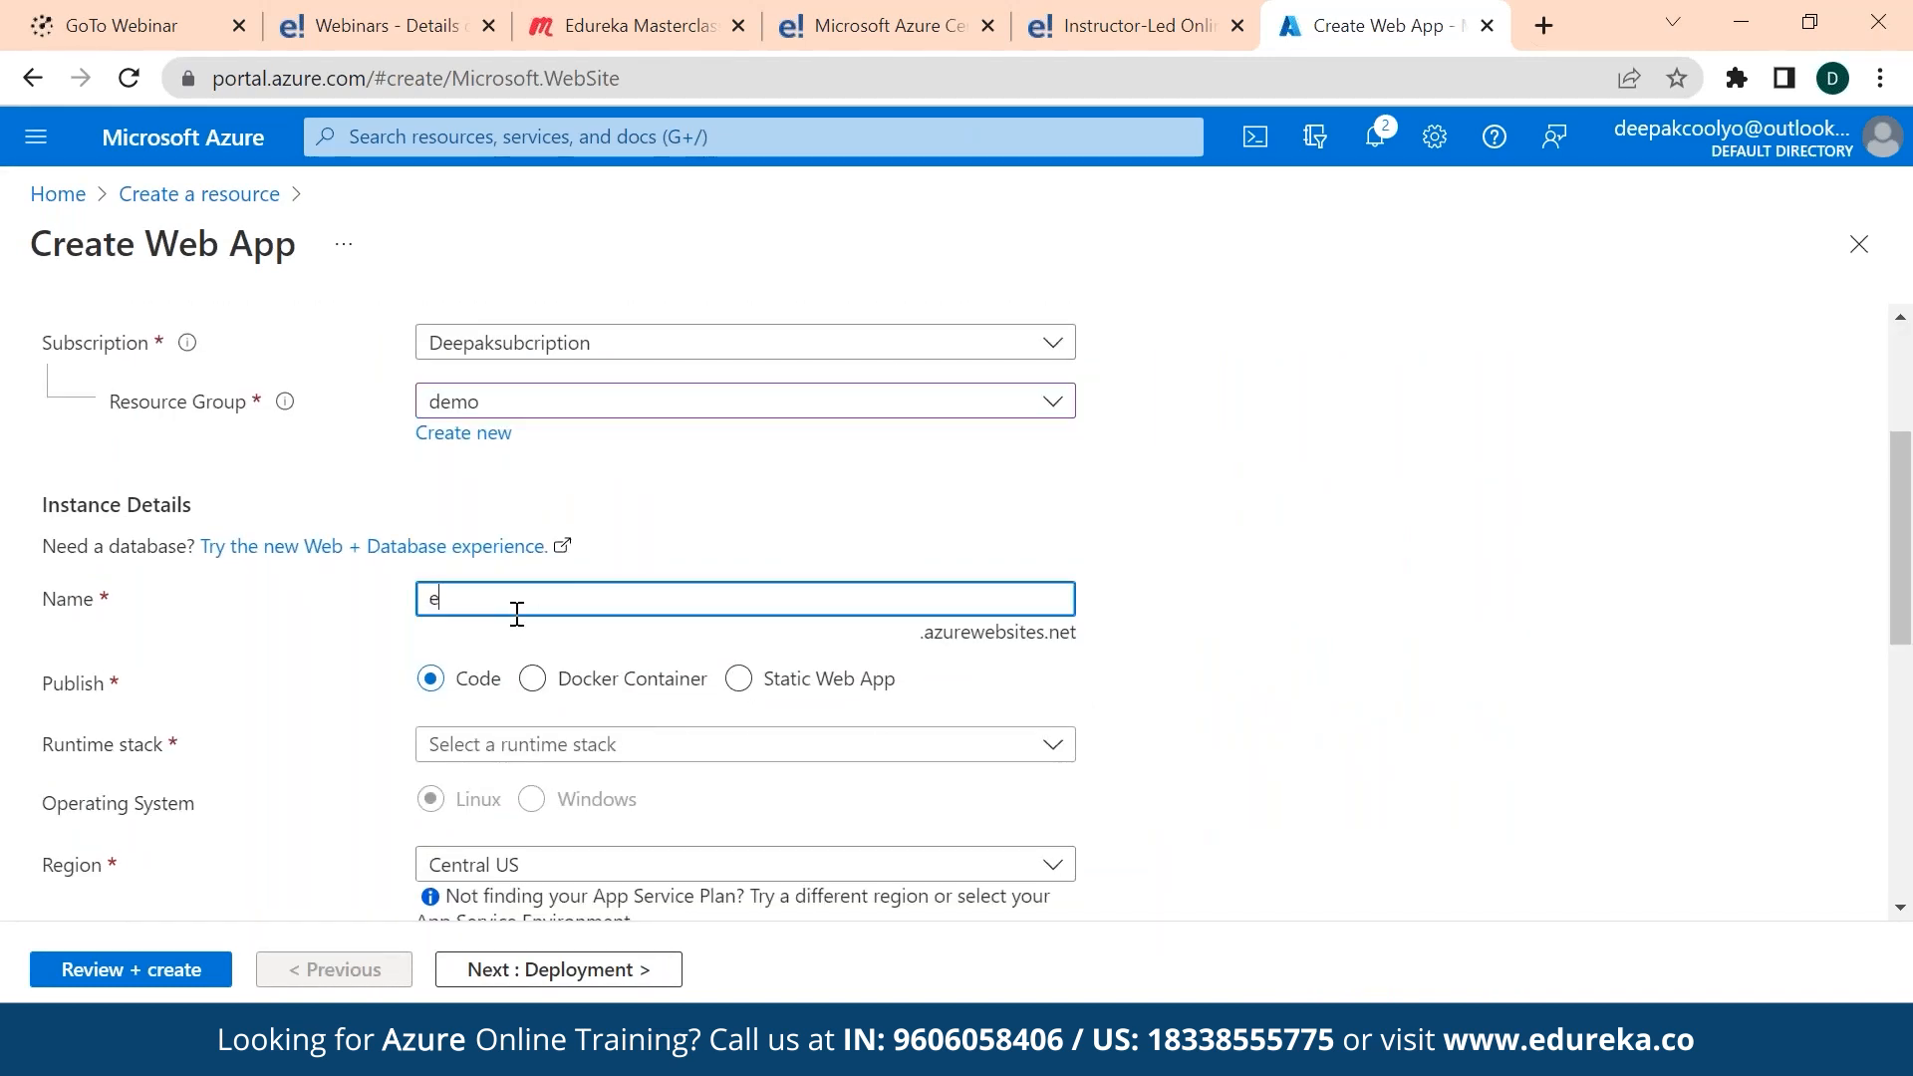
type("durekatest")
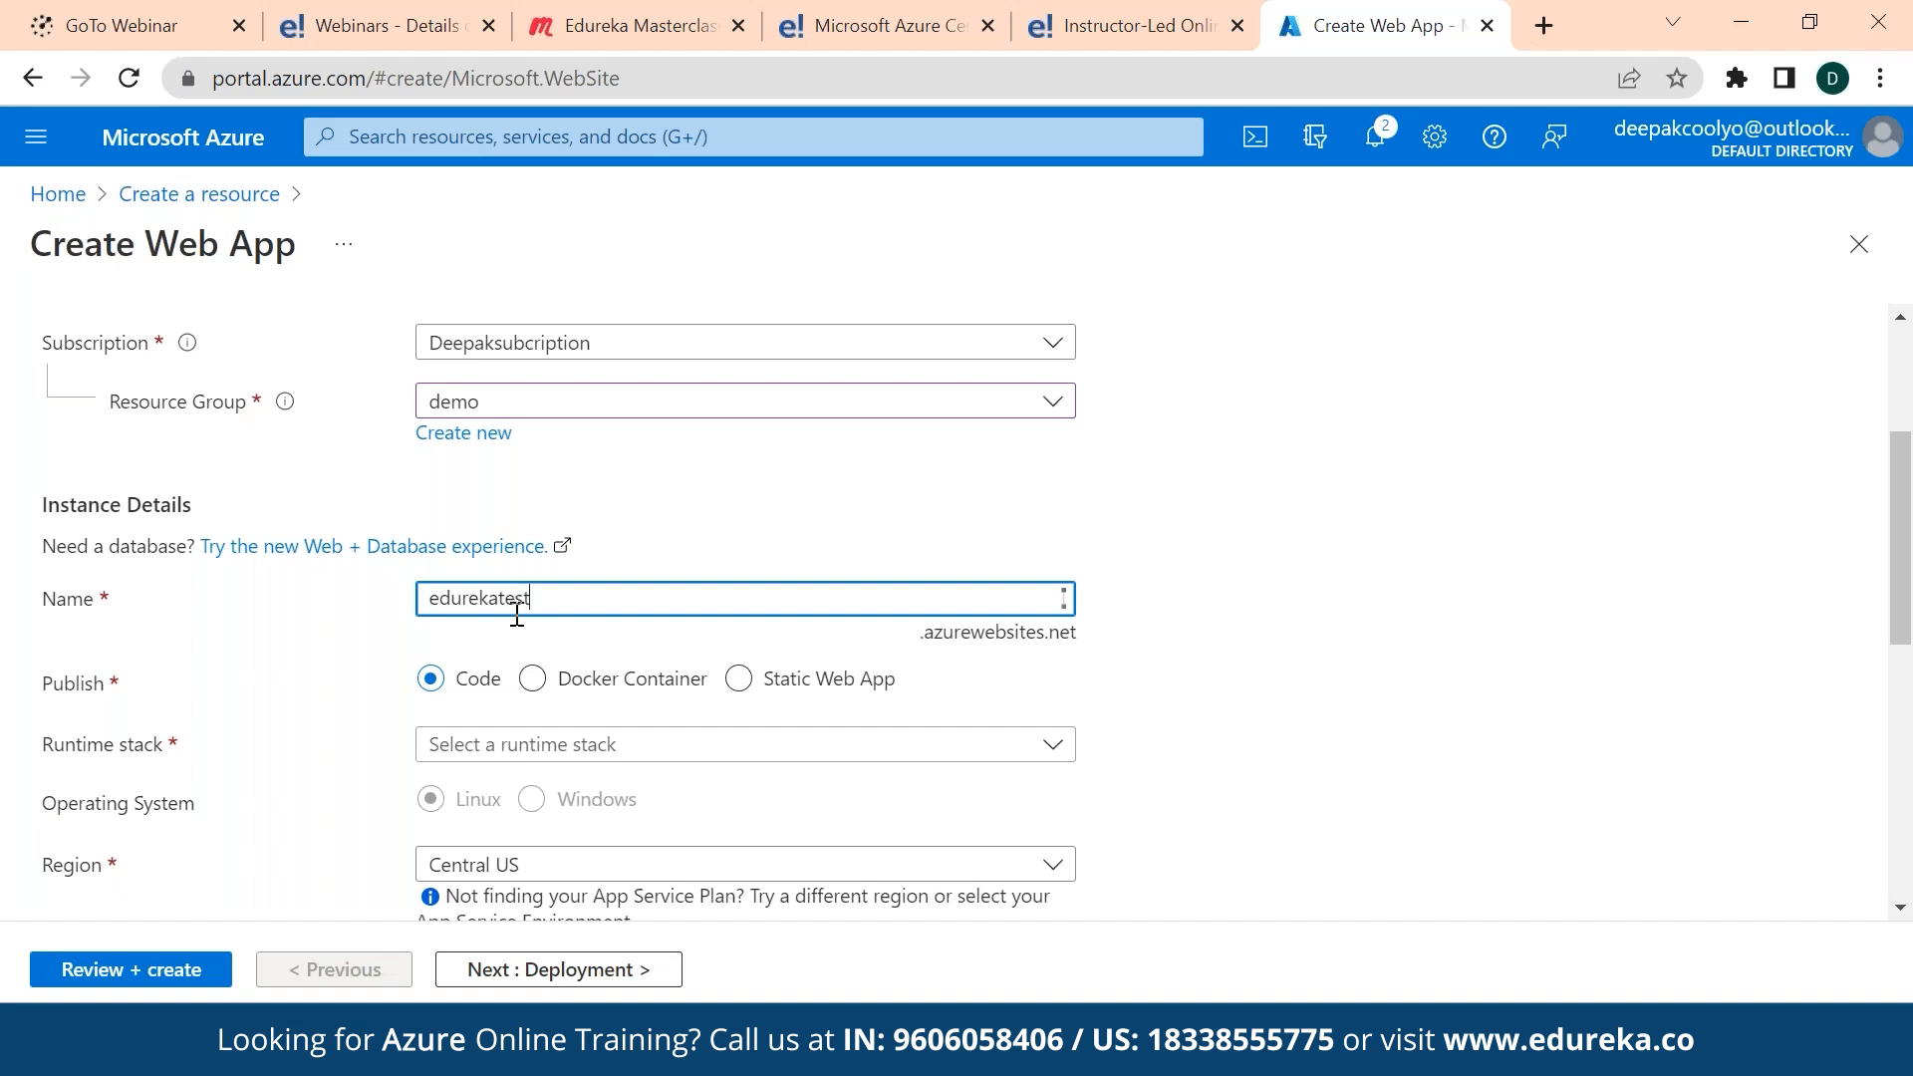
type("ing123")
left_click(697, 745)
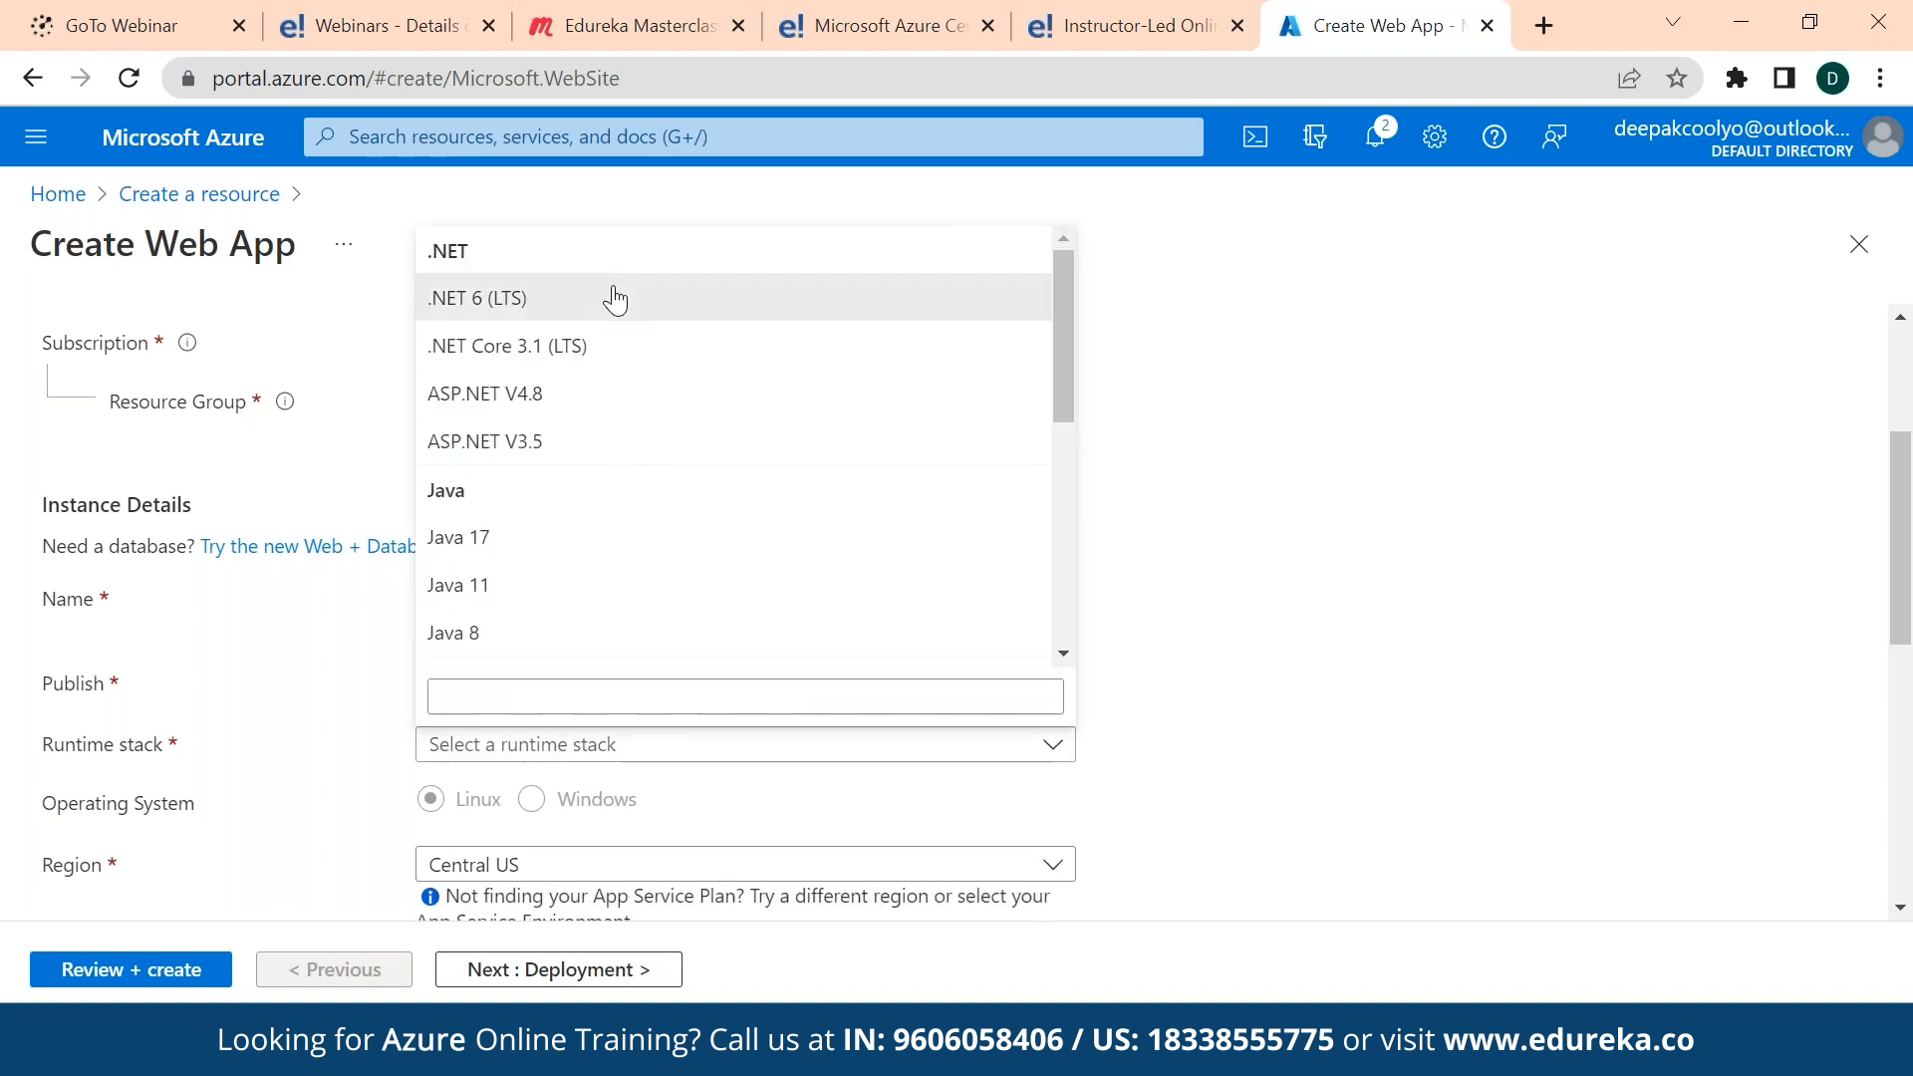
left_click(619, 299)
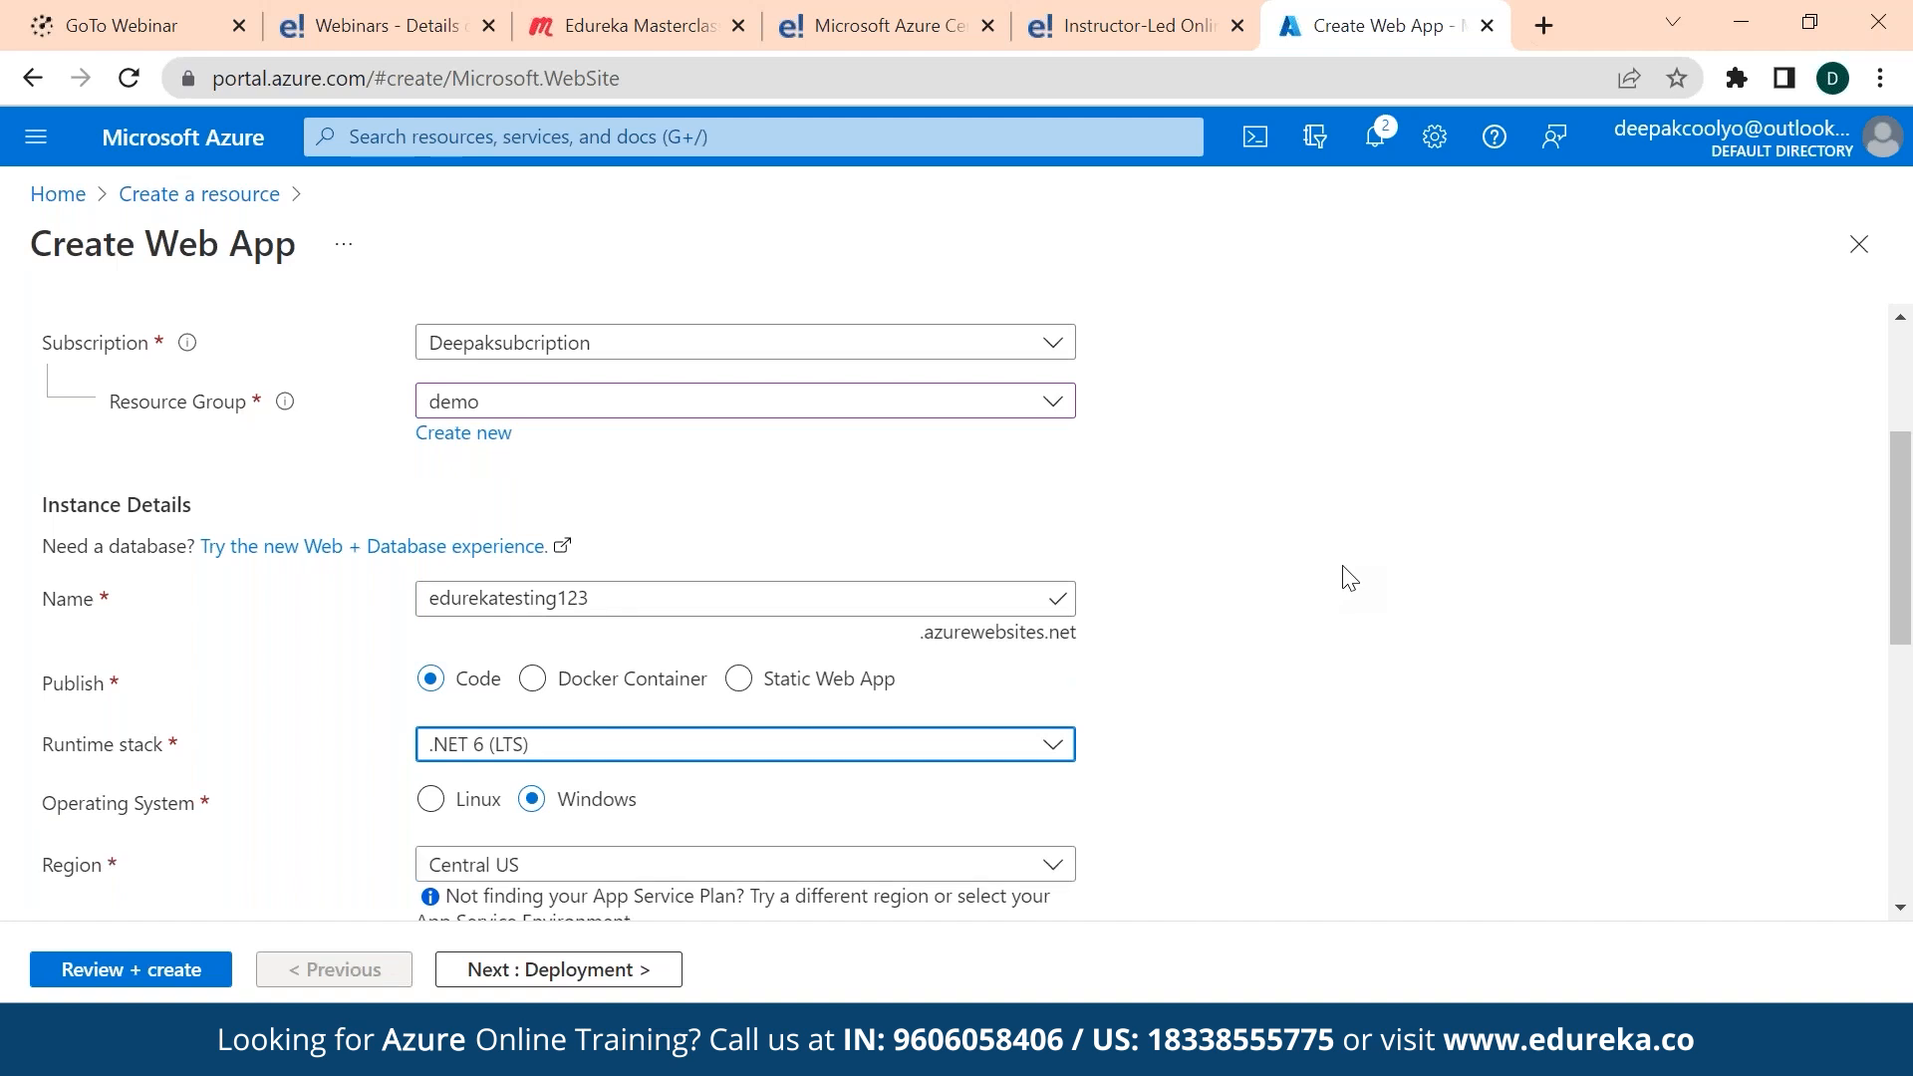
- Review the web app's estimated price and configuration summary, and create the app
scroll(1349, 578, "down", 2)
left_click(170, 968)
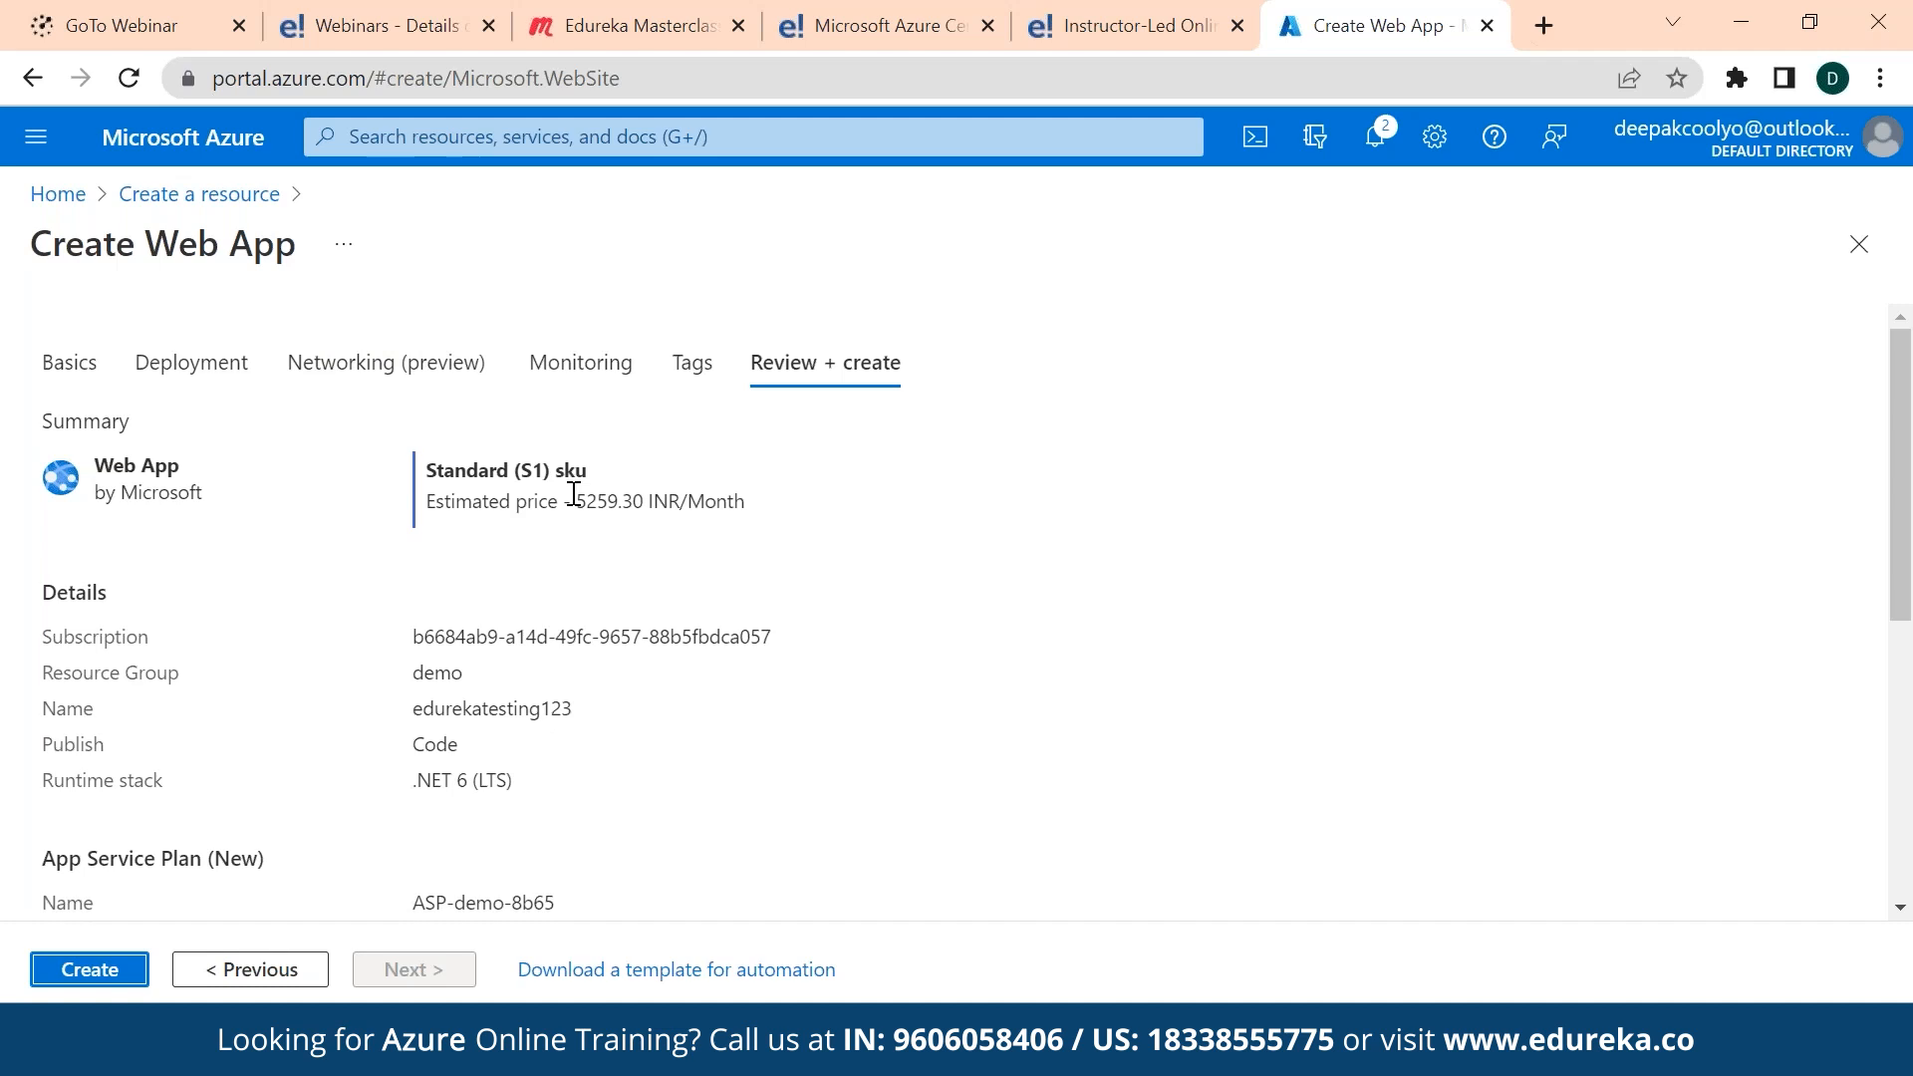
left_click_drag(576, 503, 750, 520)
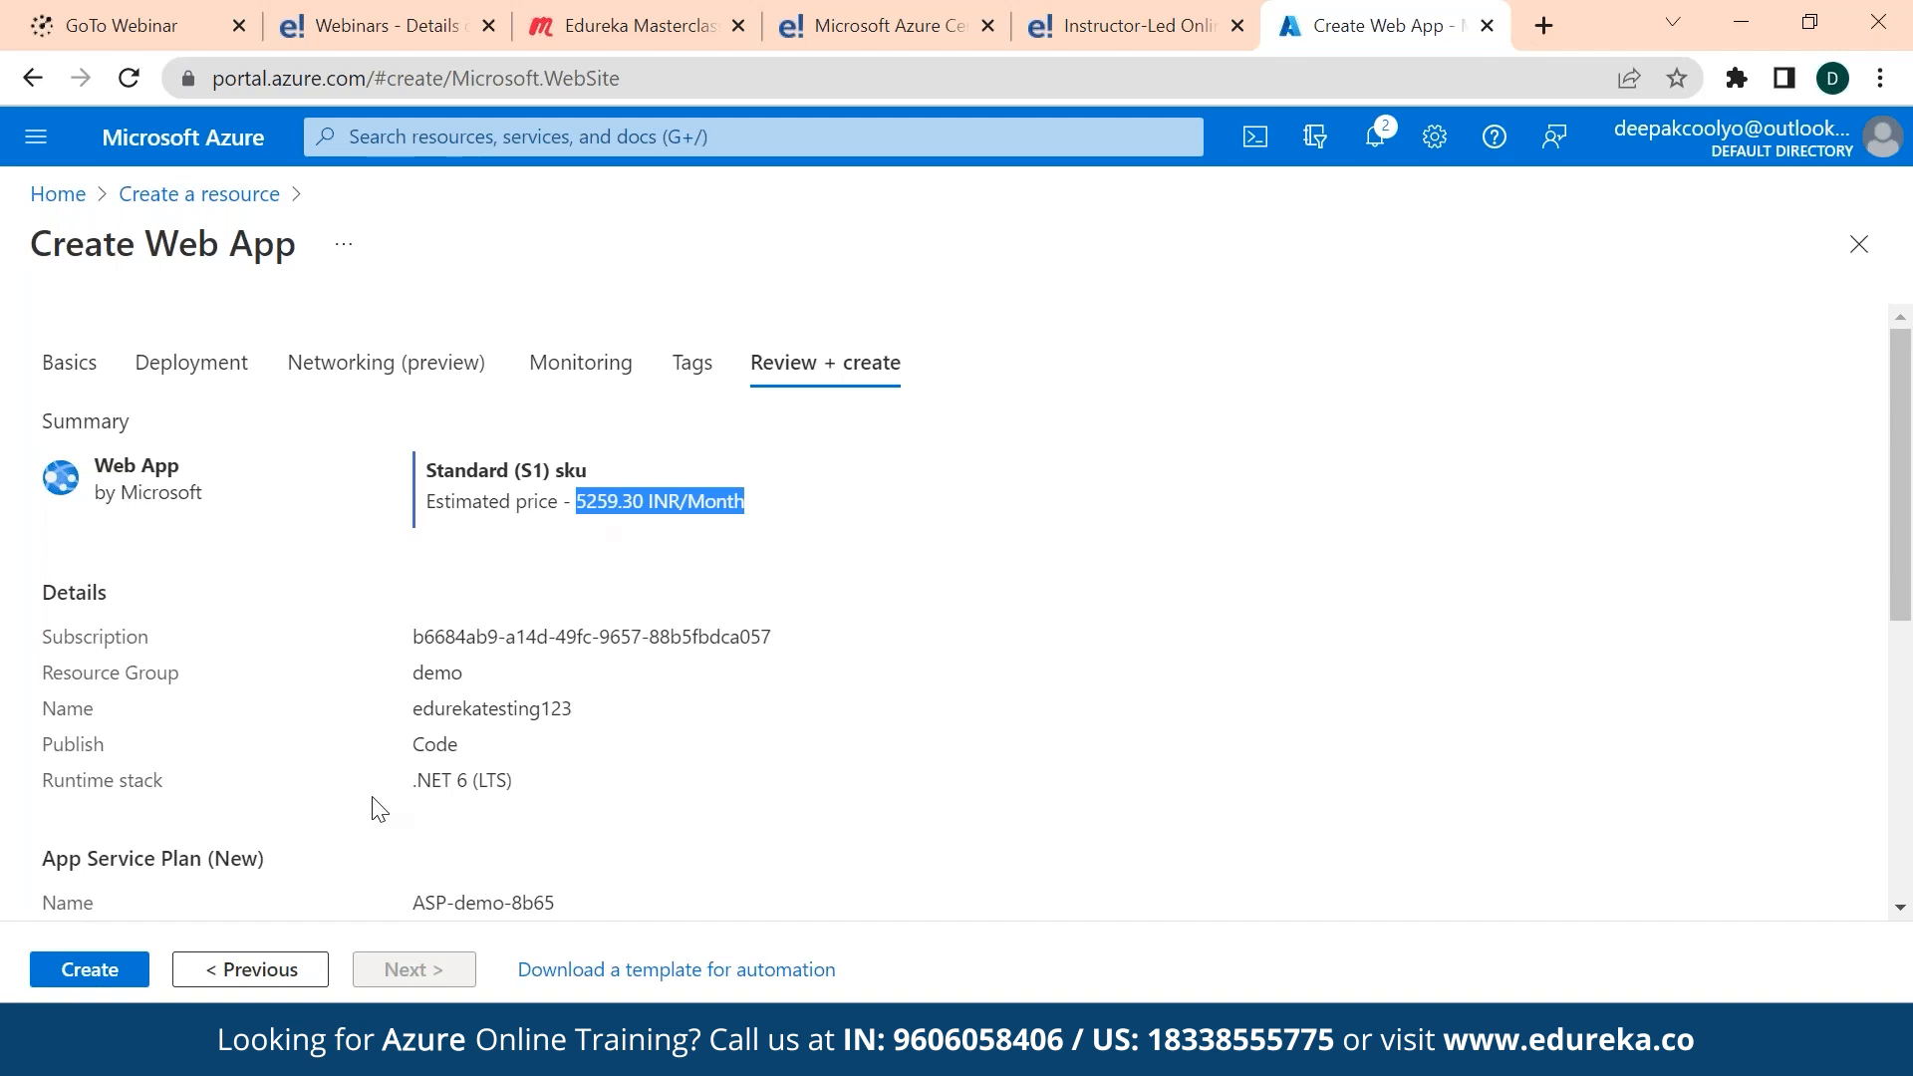
scroll(377, 807, "down", 5)
scroll(377, 807, "up", 5)
left_click(95, 969)
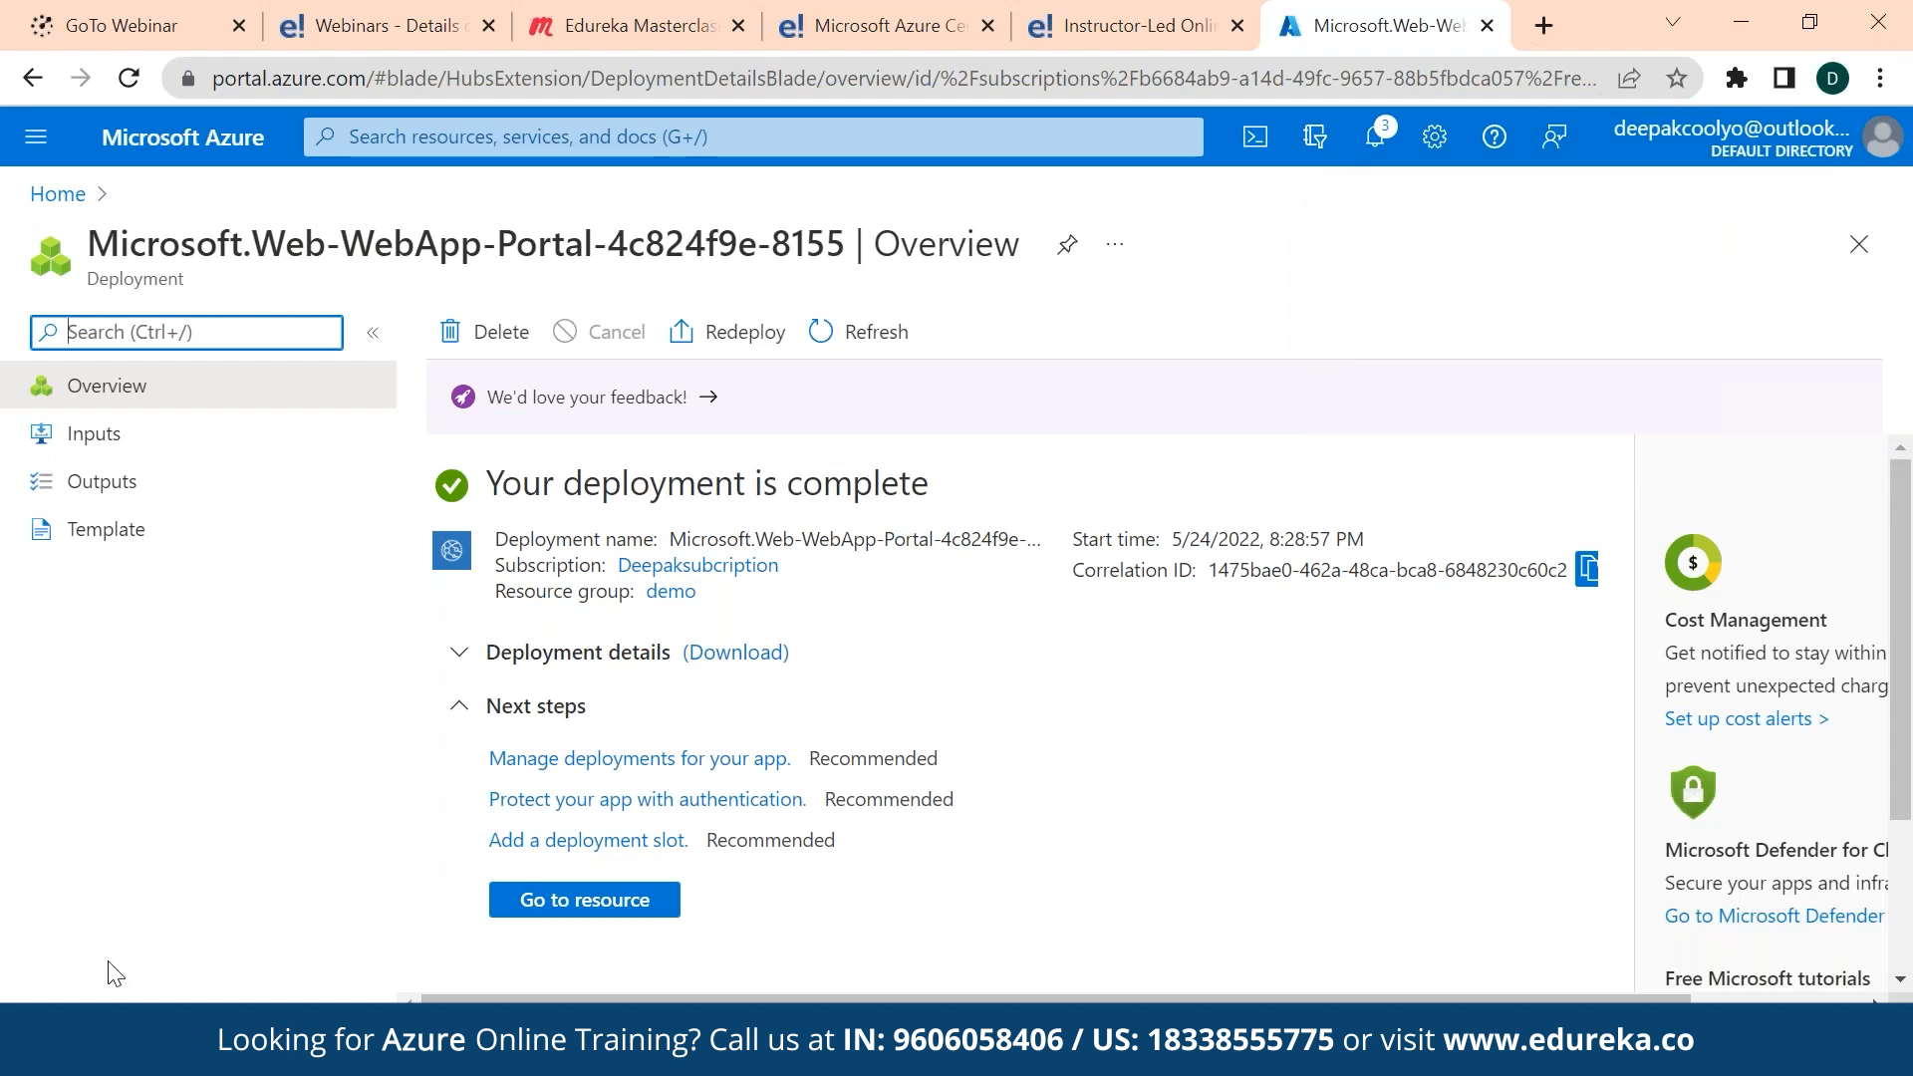
- Open the deployed edurekatesting123 resource and view its live site through the app's URL
left_click(528, 901)
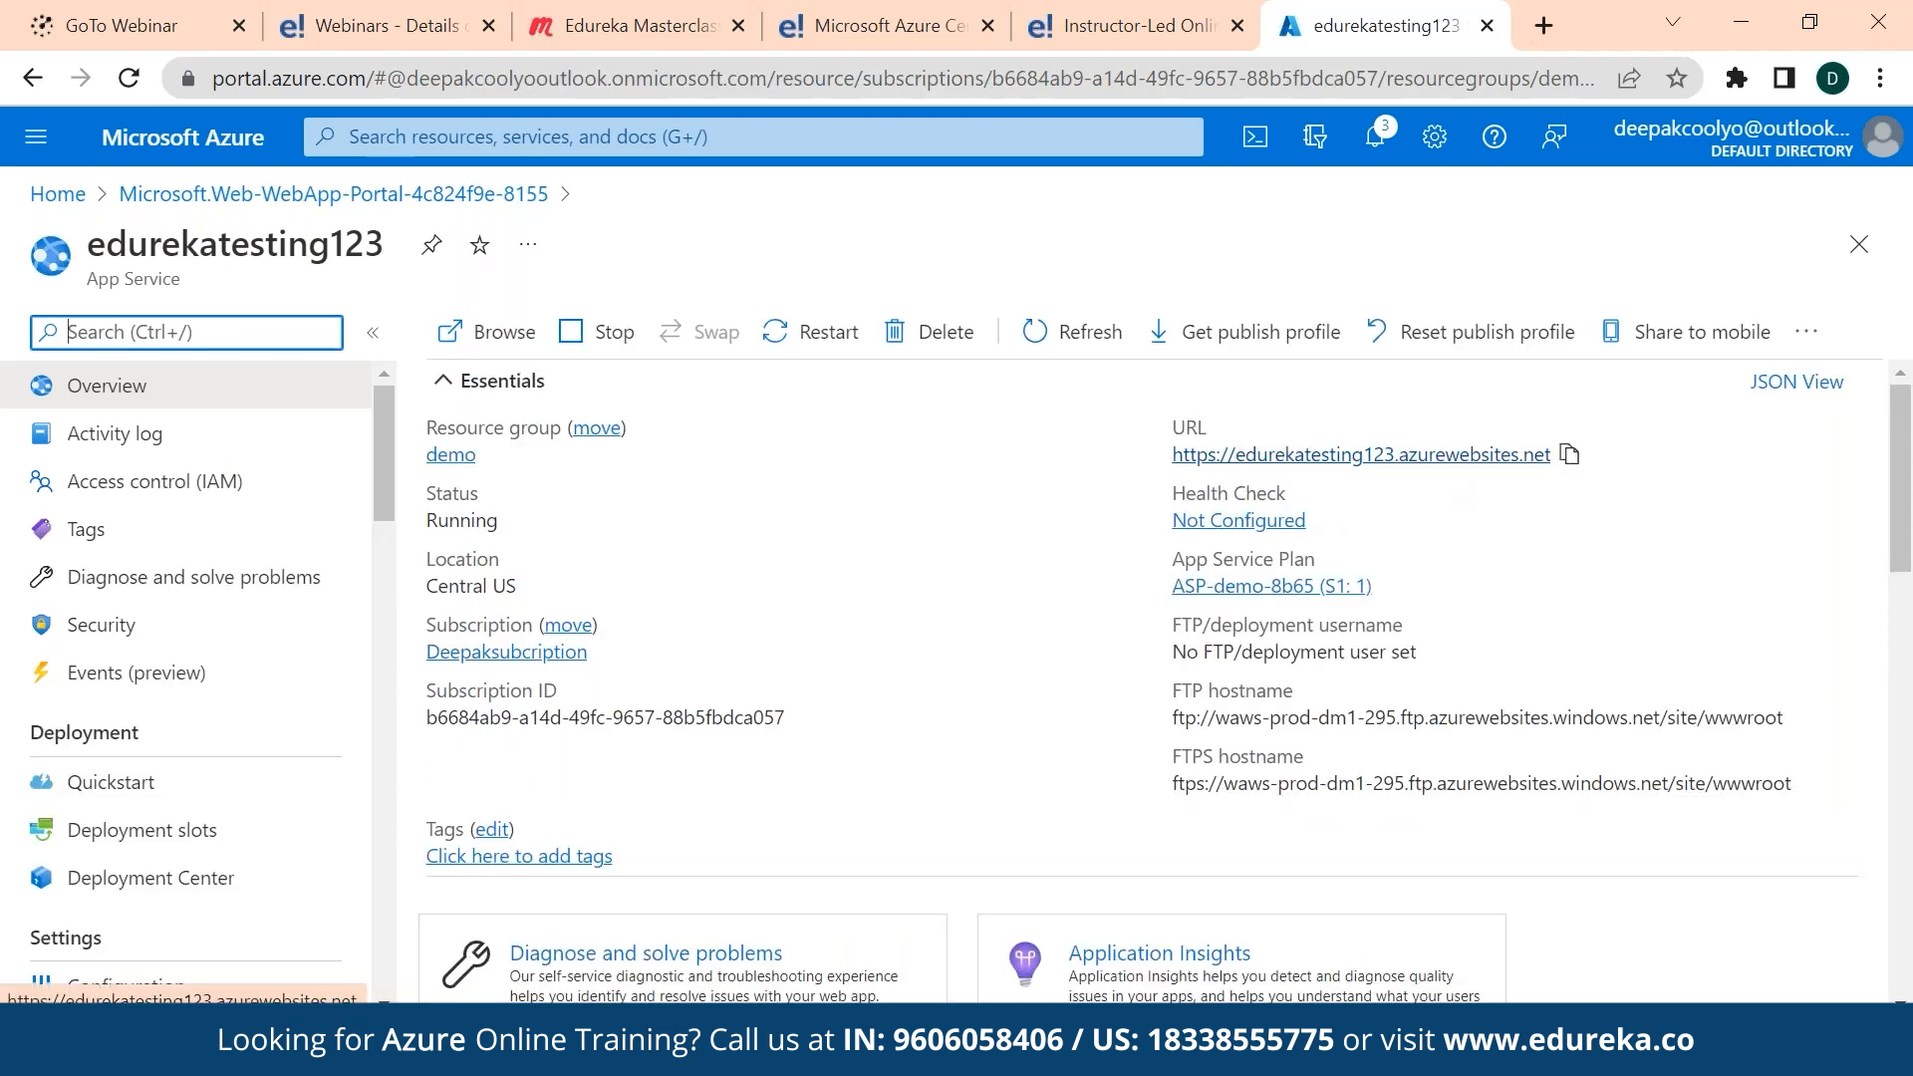
left_click(1437, 455)
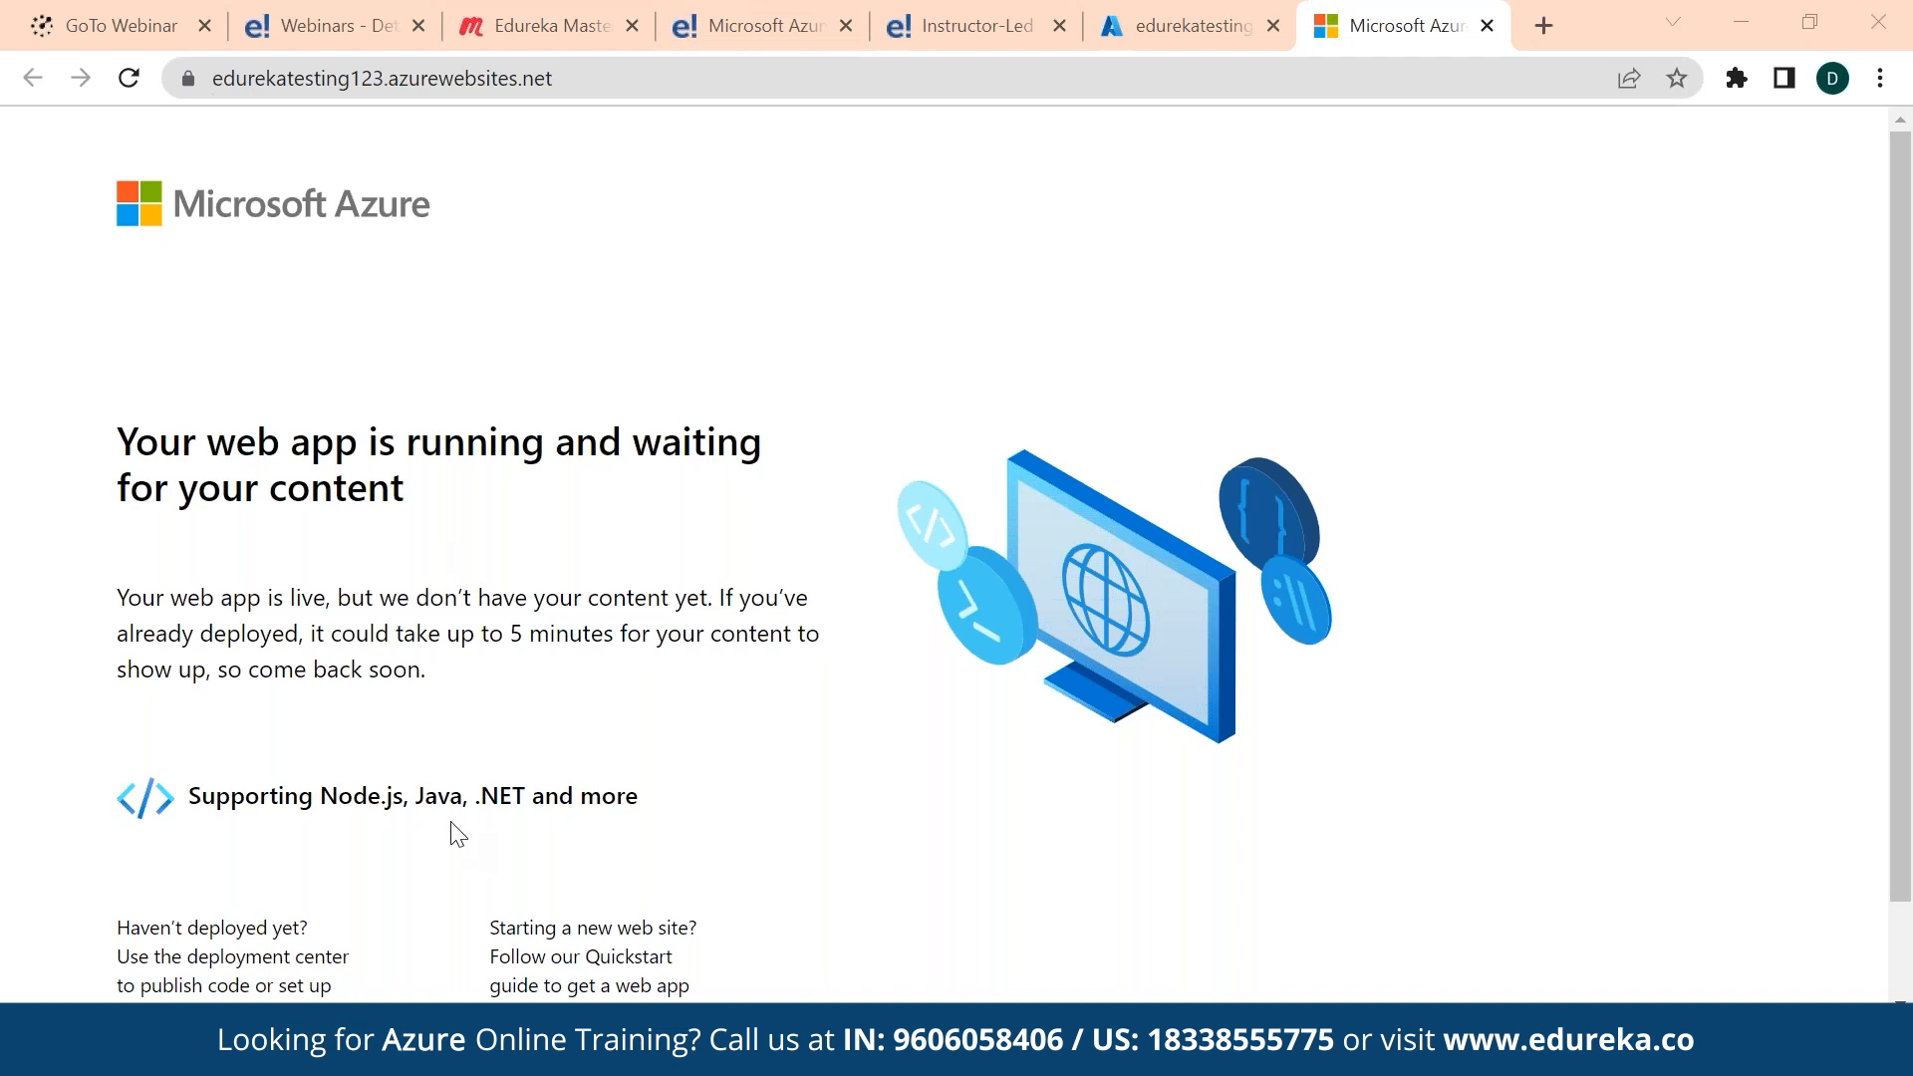
scroll(457, 829, "down", 1)
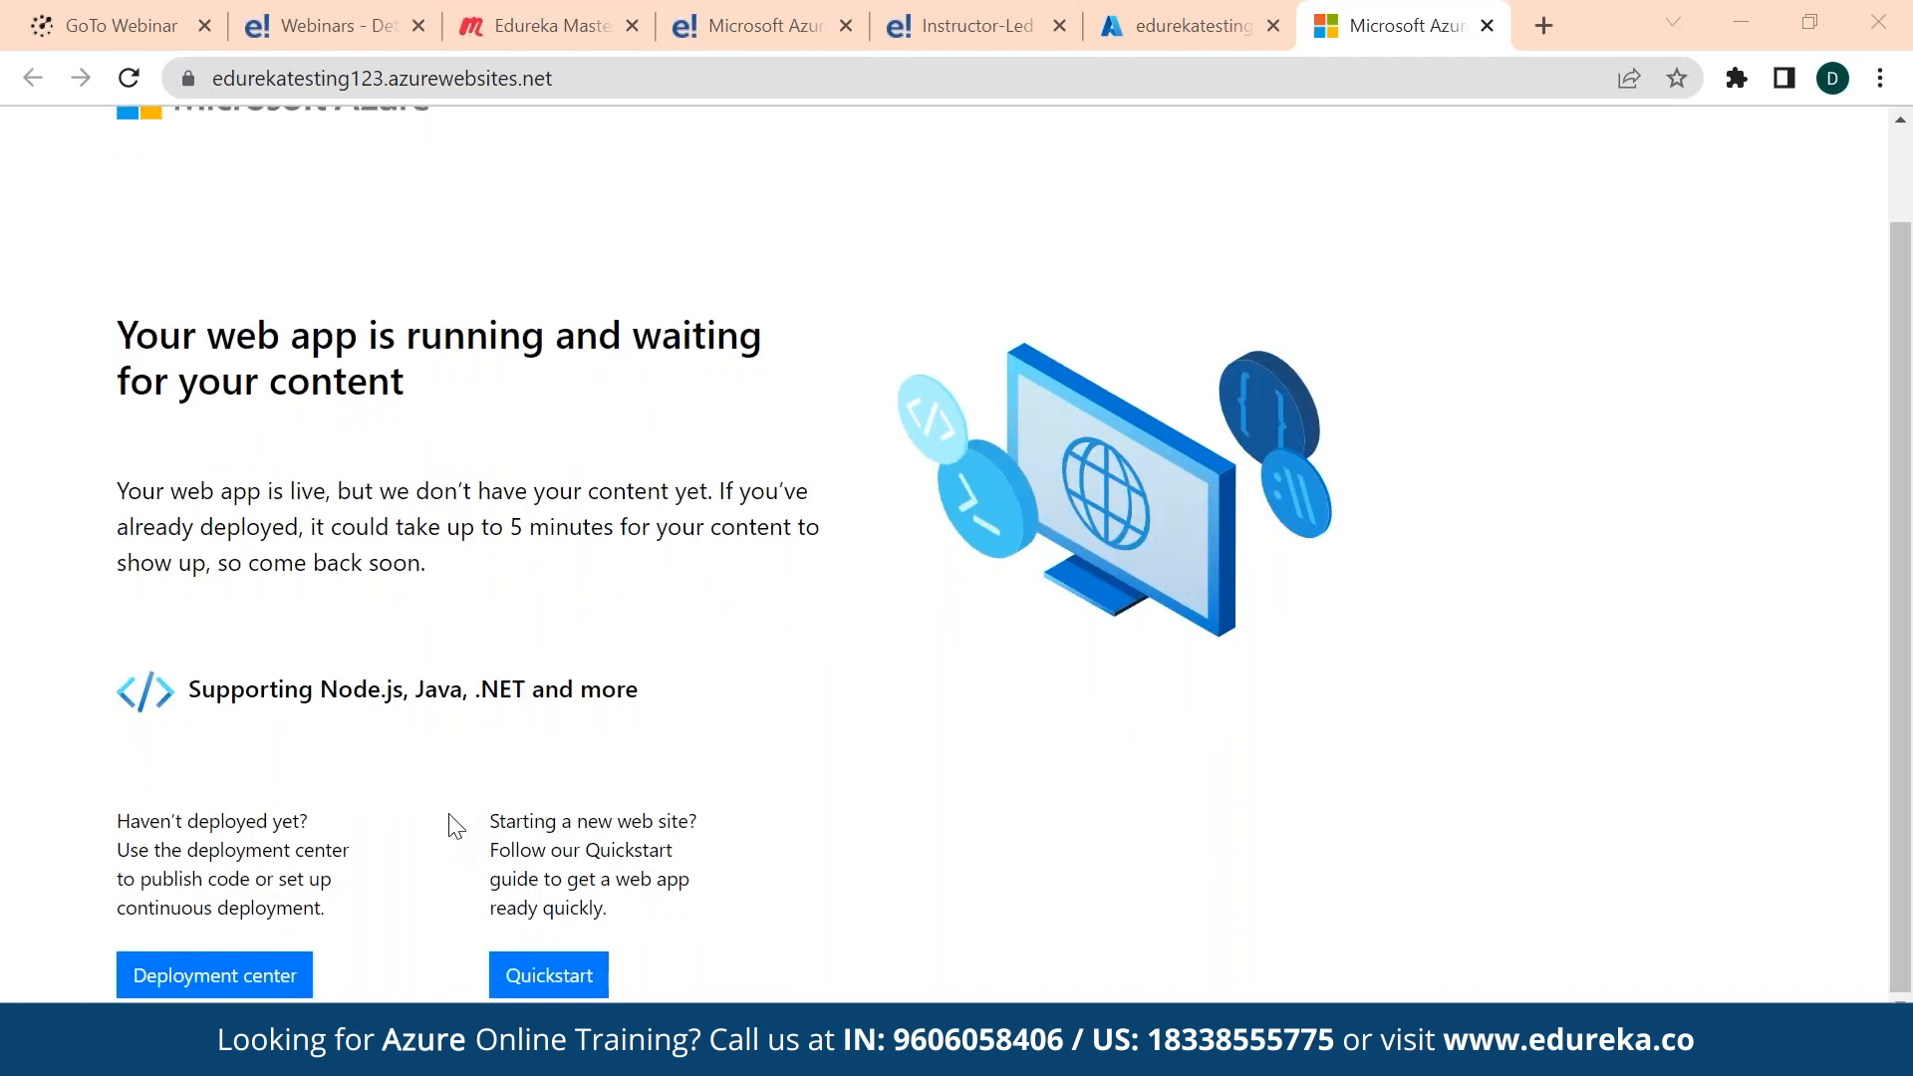
scroll(453, 825, "up", 1)
- Compare the app's overview page with its live site and look through the app's settings list
left_click(1192, 10)
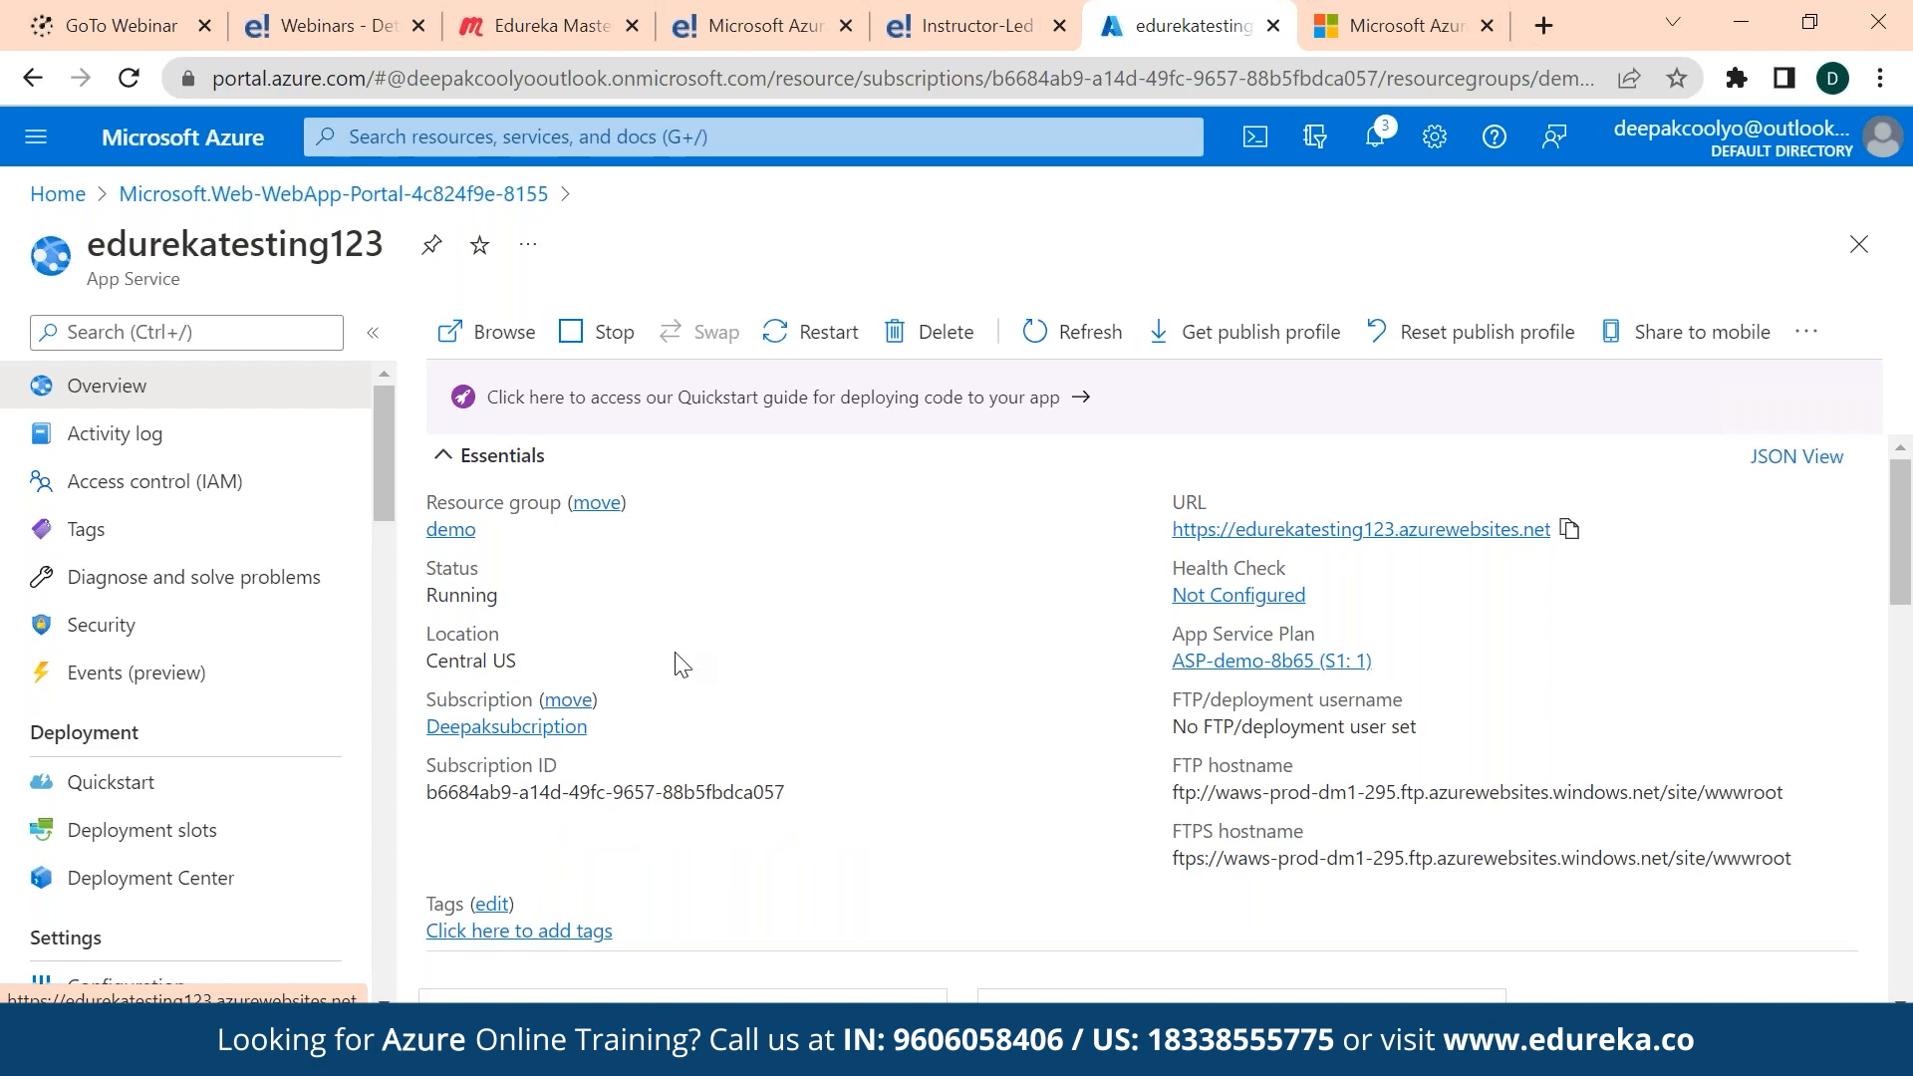
left_click(1398, 18)
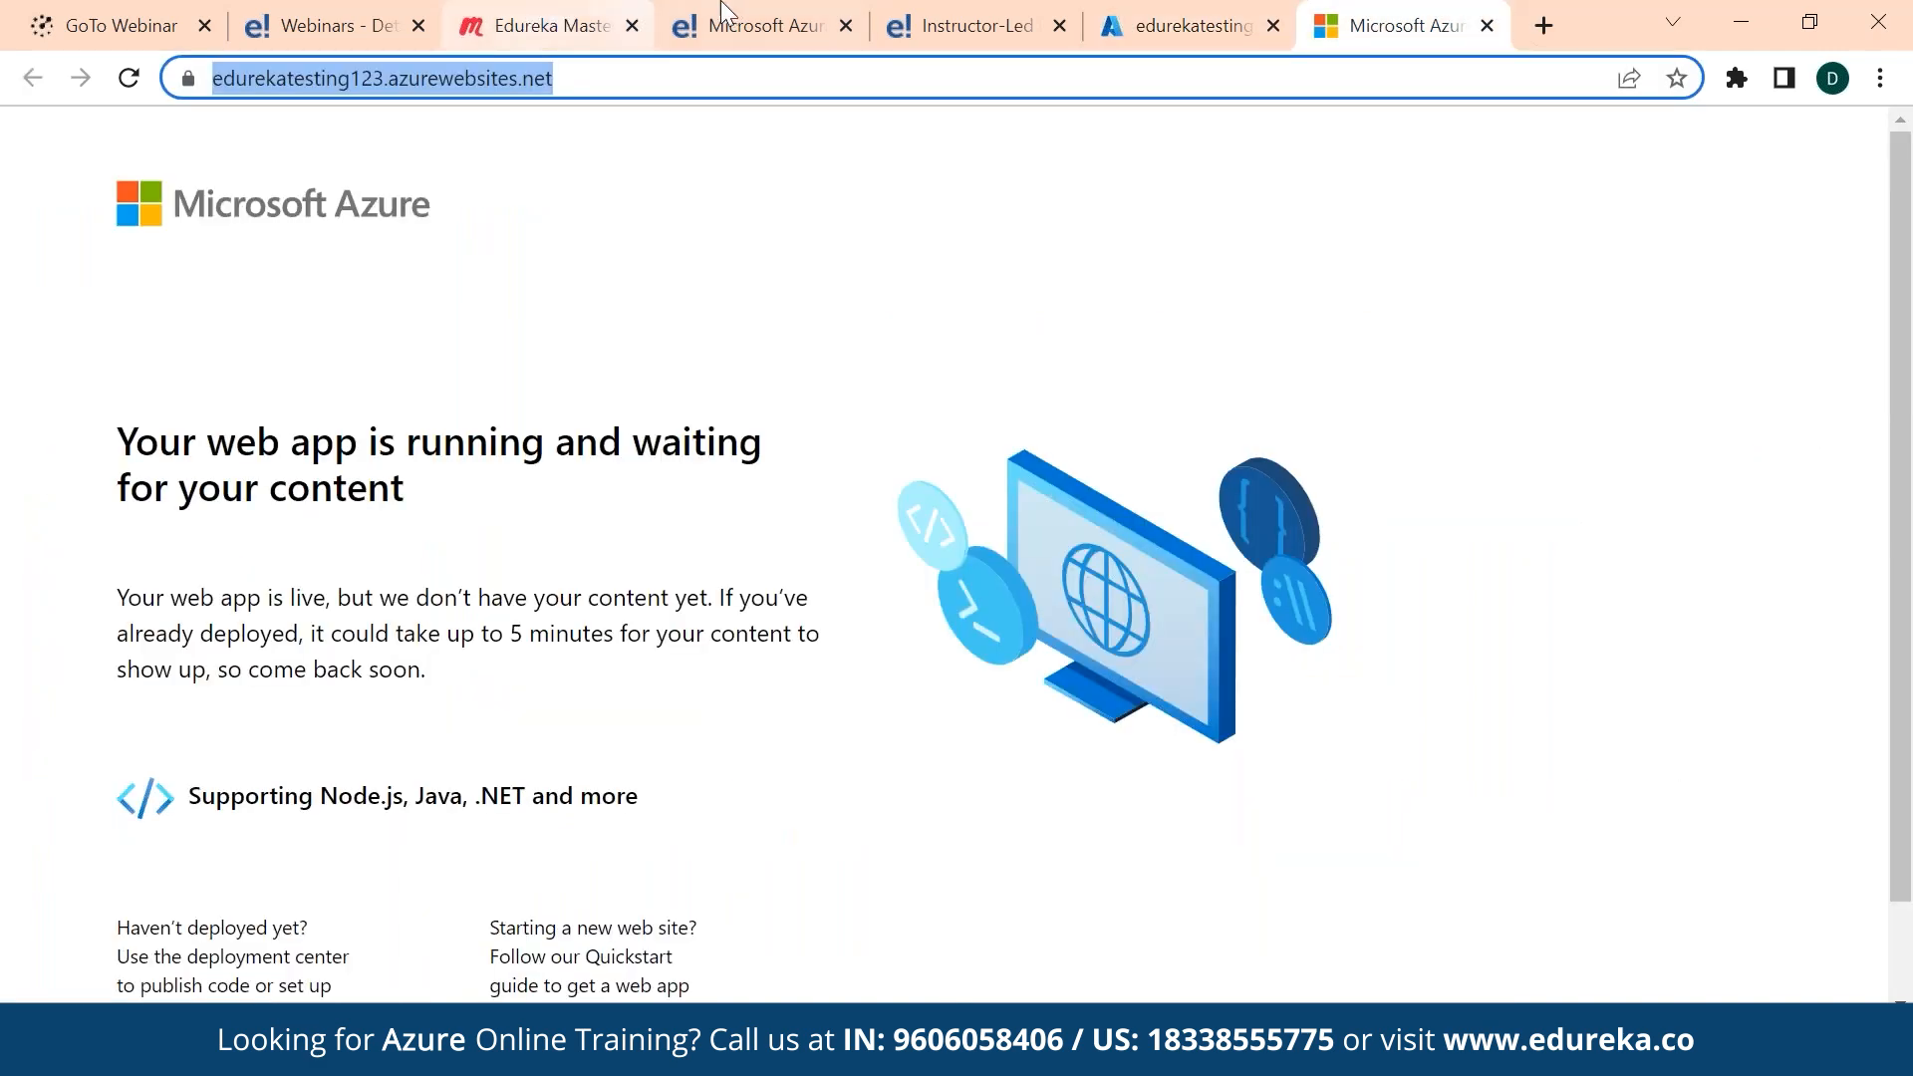
left_click(1174, 14)
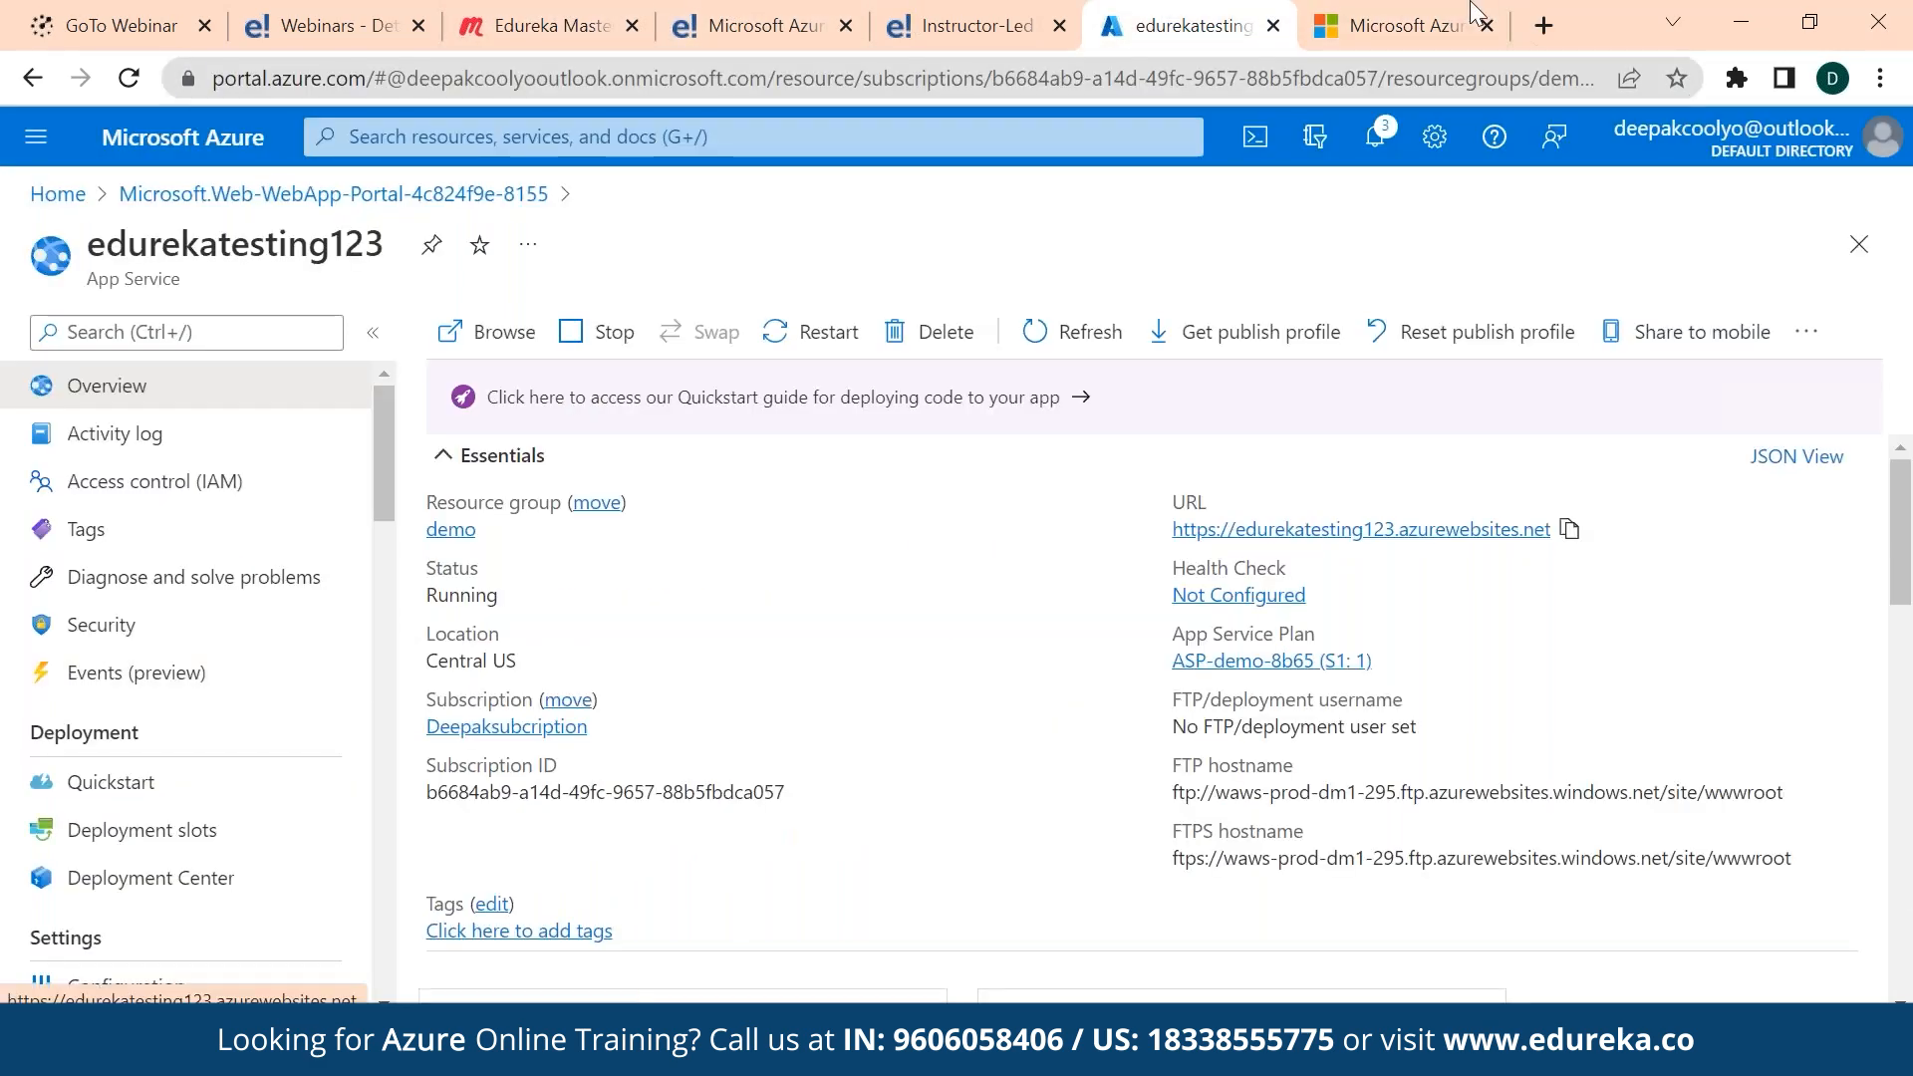
left_click(1450, 14)
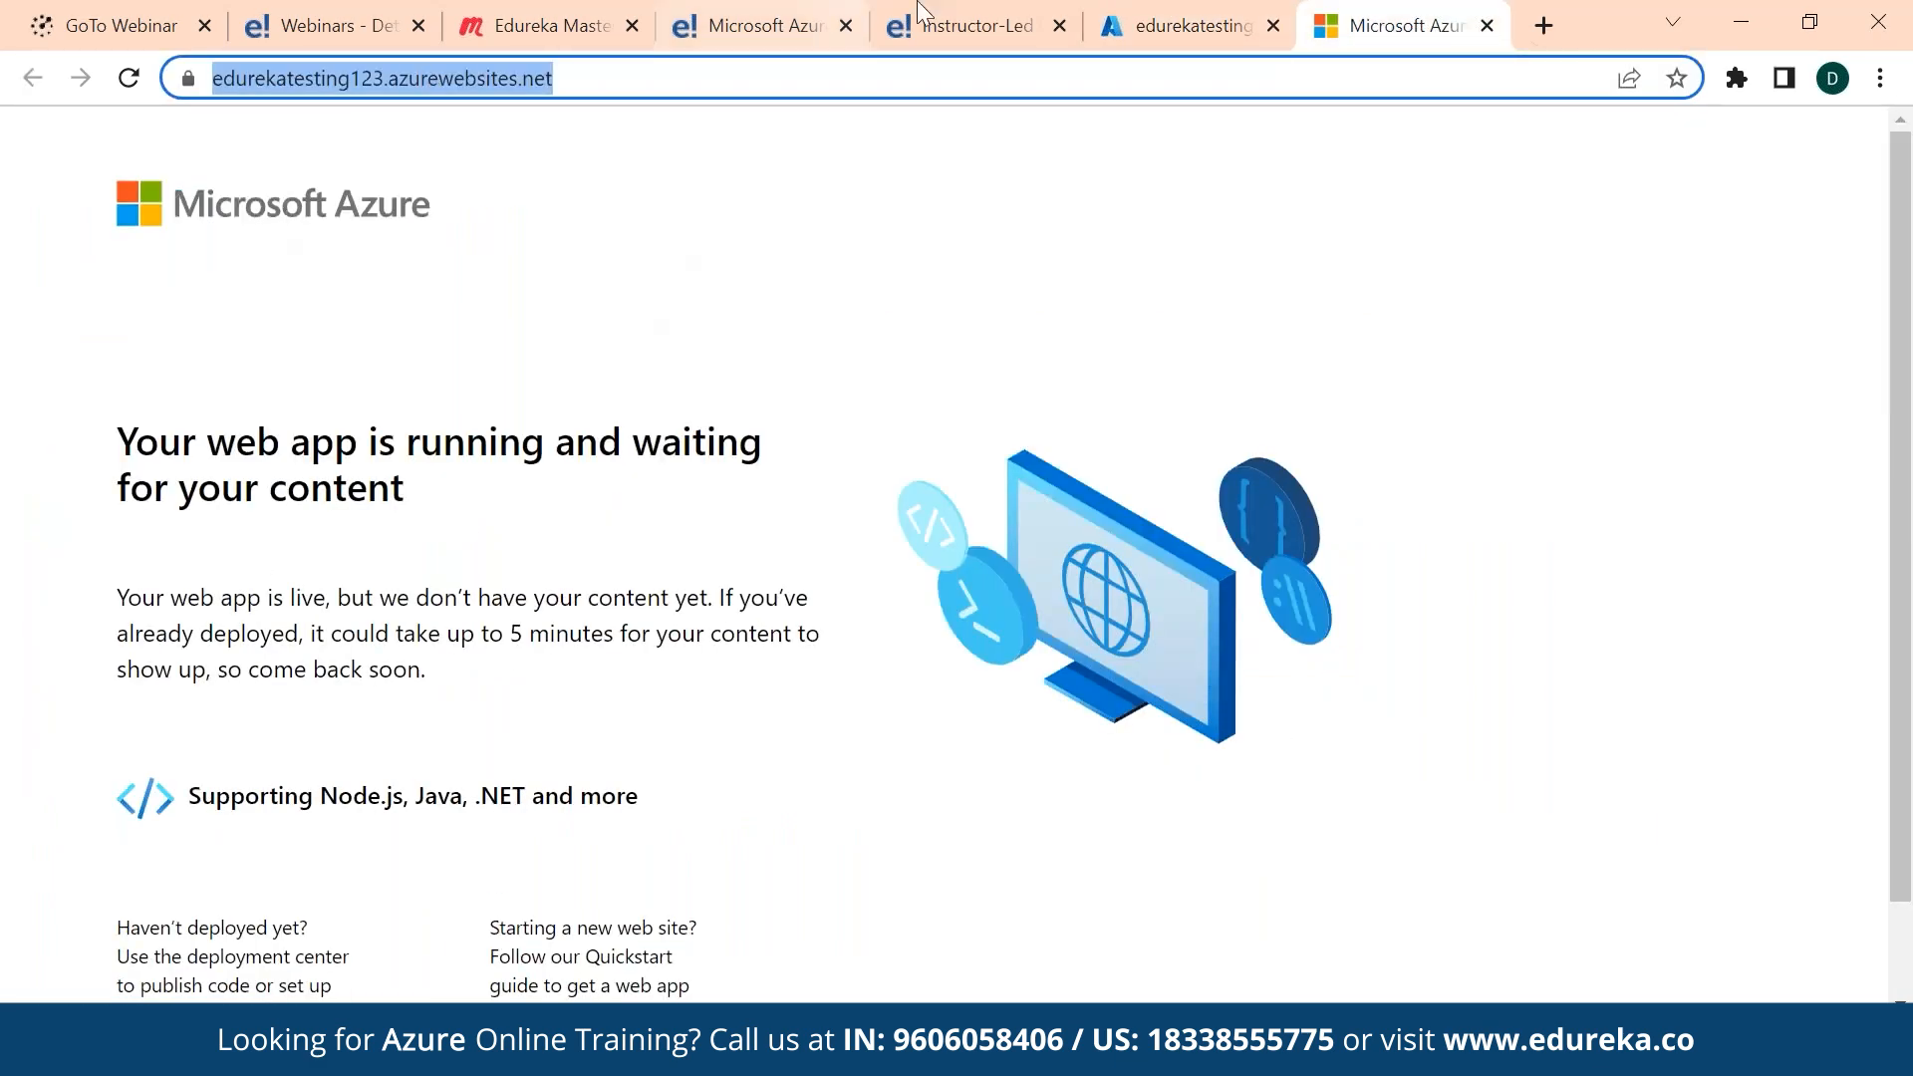
left_click(1174, 14)
scroll(150, 797, "down", 5)
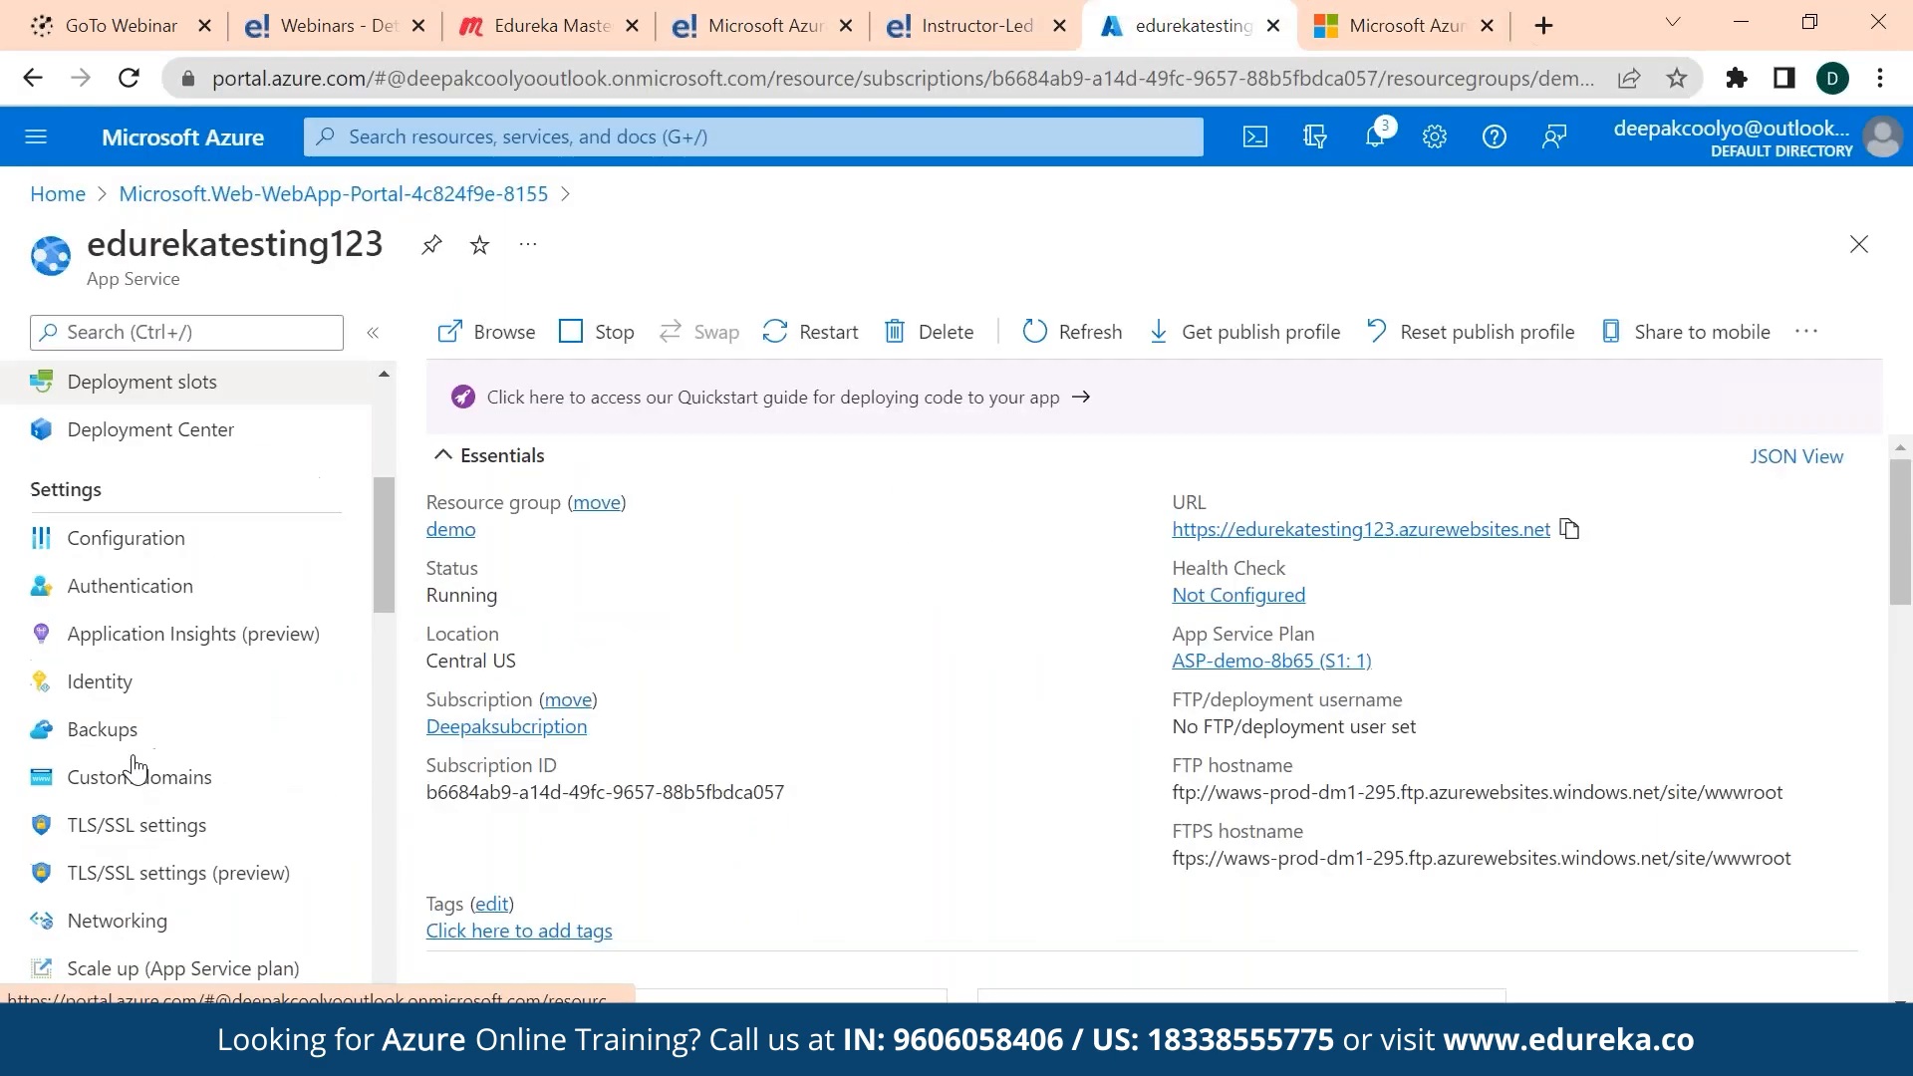
scroll(124, 797, "up", 5)
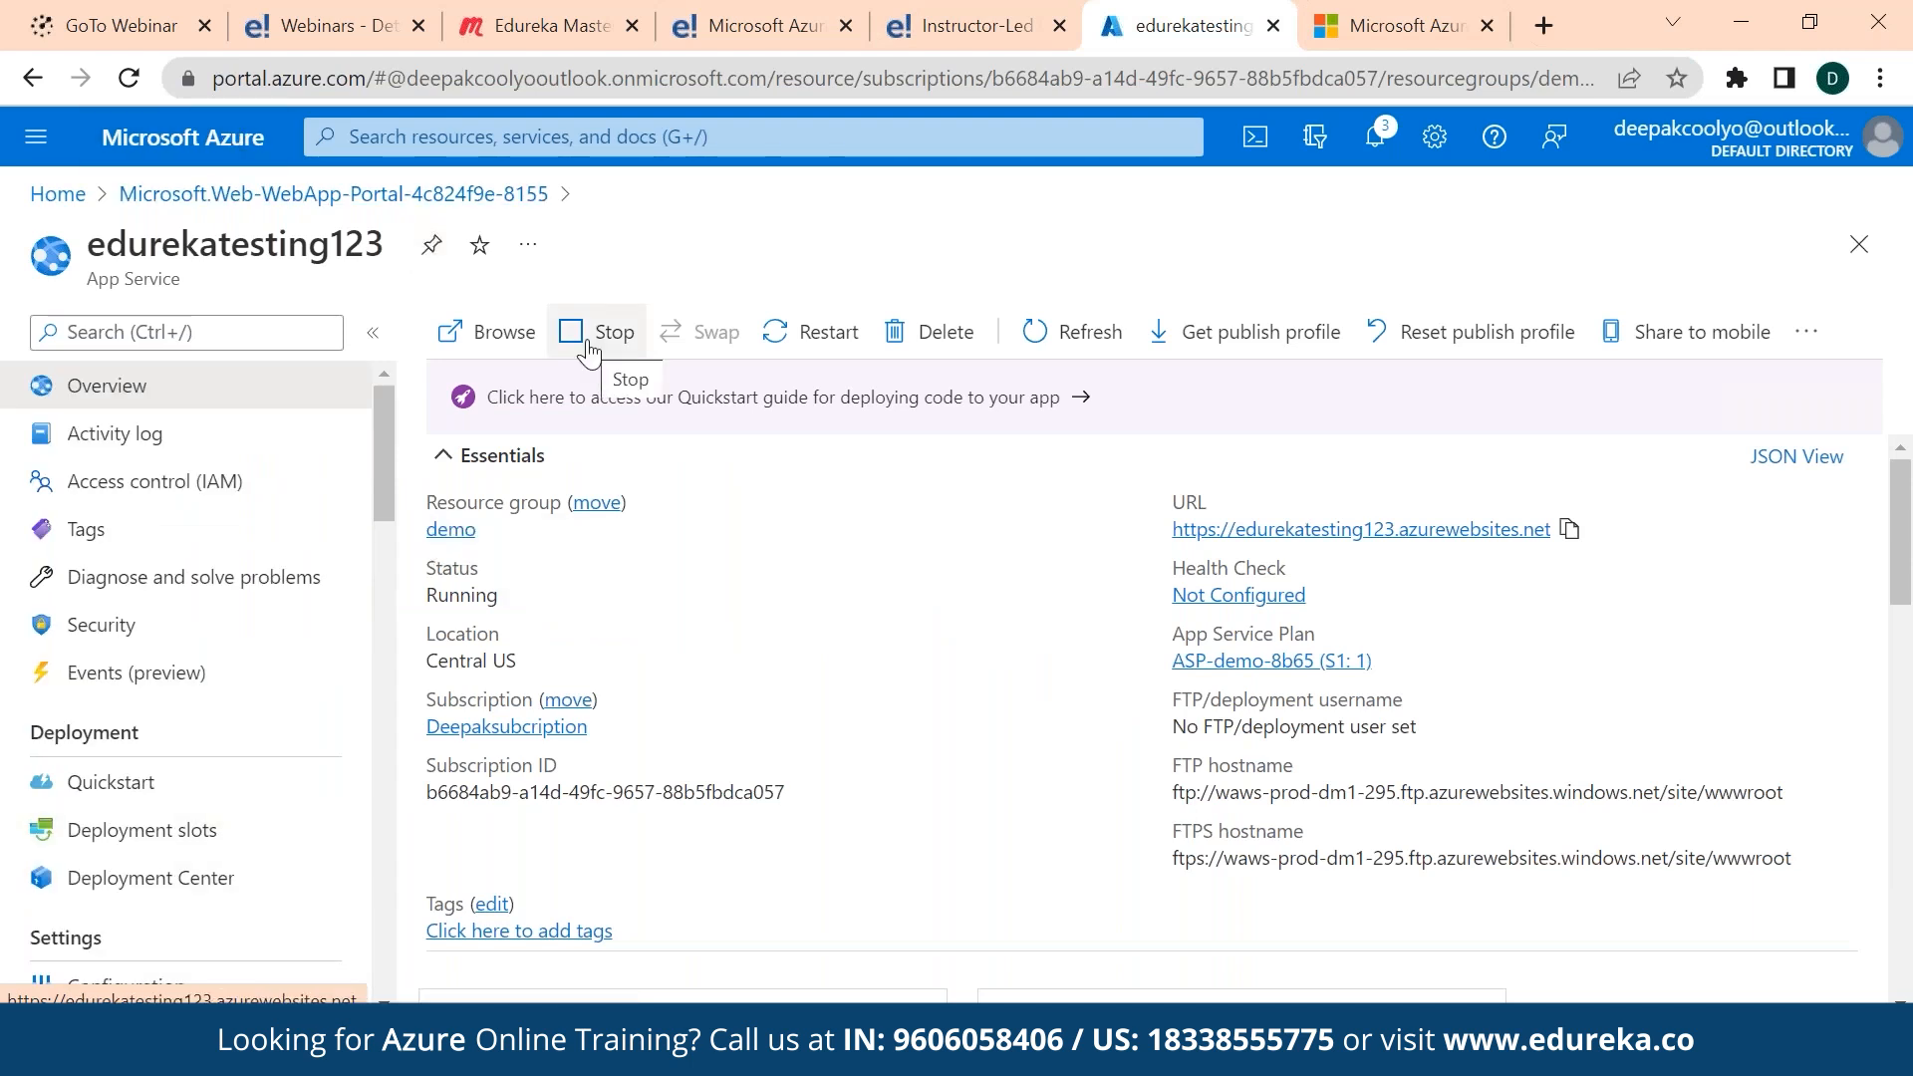
- Stop the edurekatesting123 web app and reload its site to check how it responds
left_click(590, 349)
left_click(480, 503)
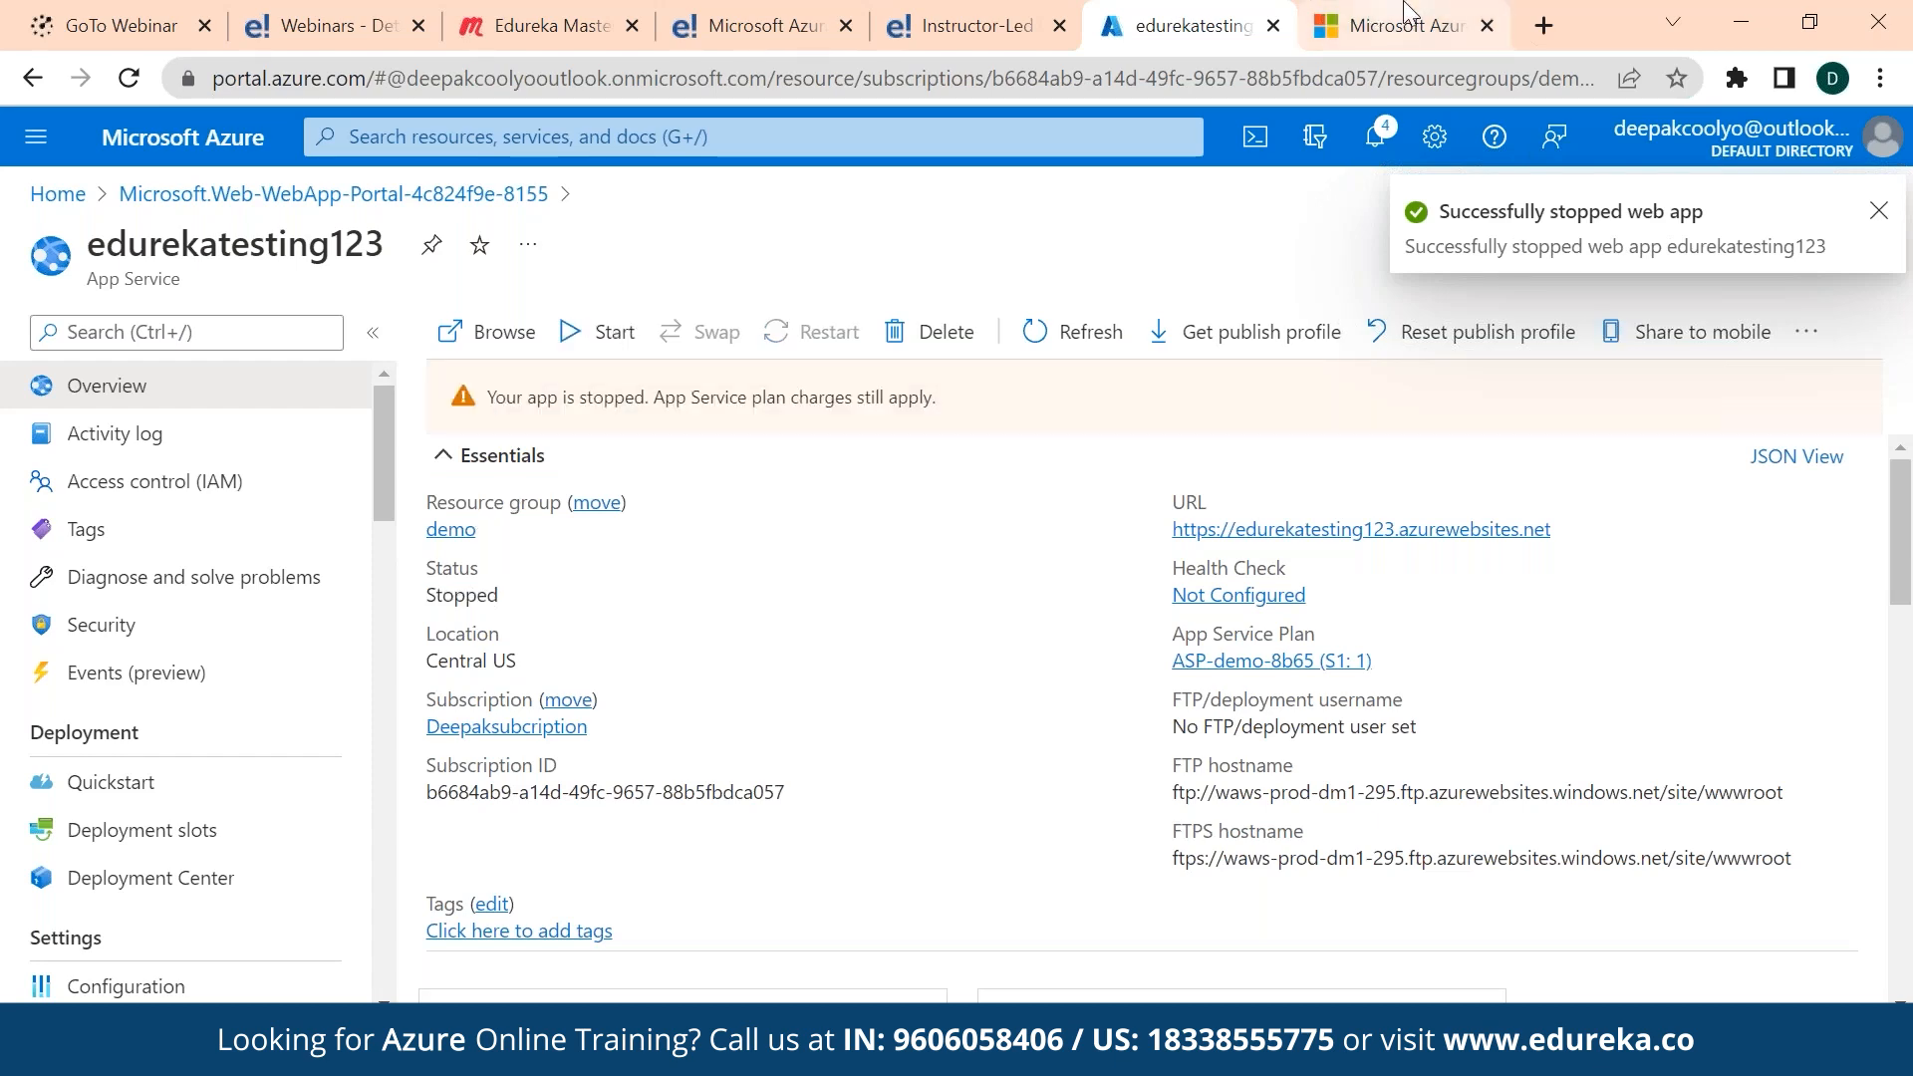
left_click(1395, 26)
left_click(133, 81)
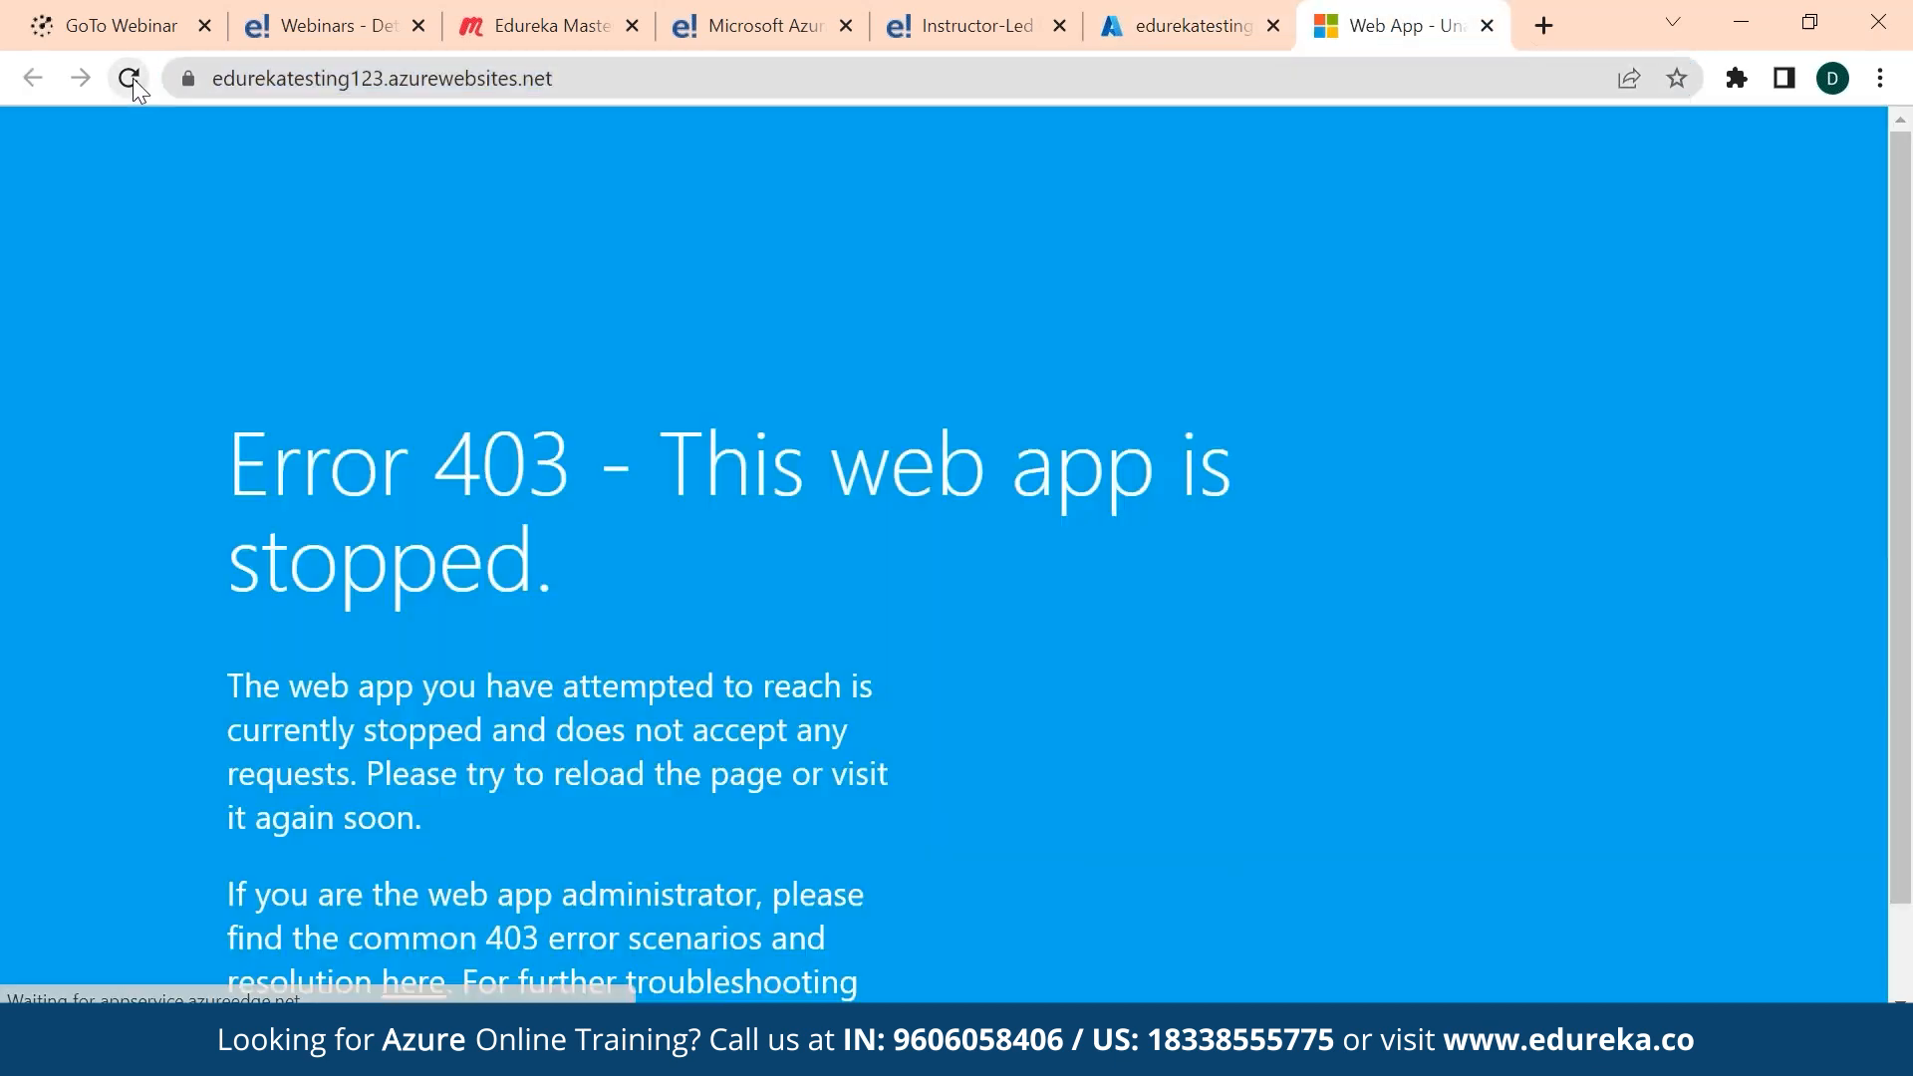
- Start the stopped edurekatesting123 web app and reload its site to check how it responds
left_click_drag(371, 468, 538, 578)
left_click(1184, 25)
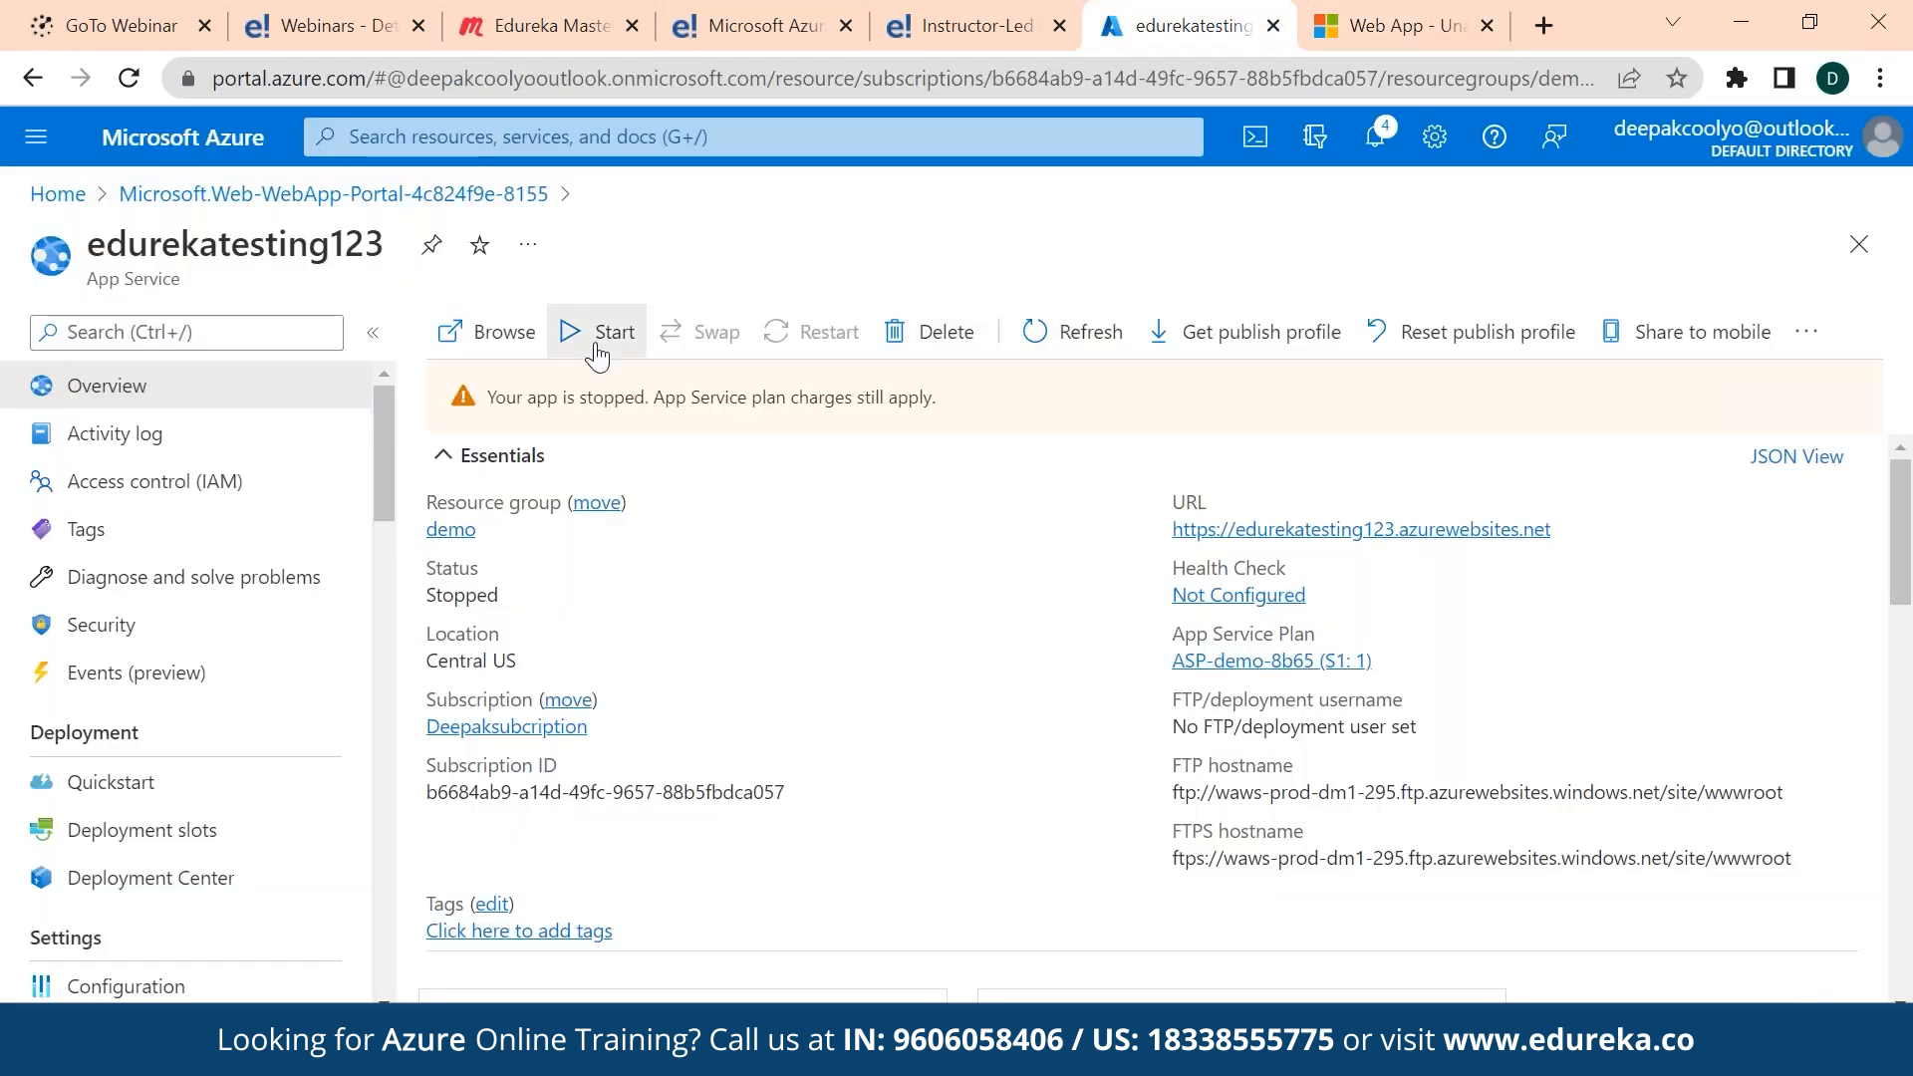
left_click(597, 343)
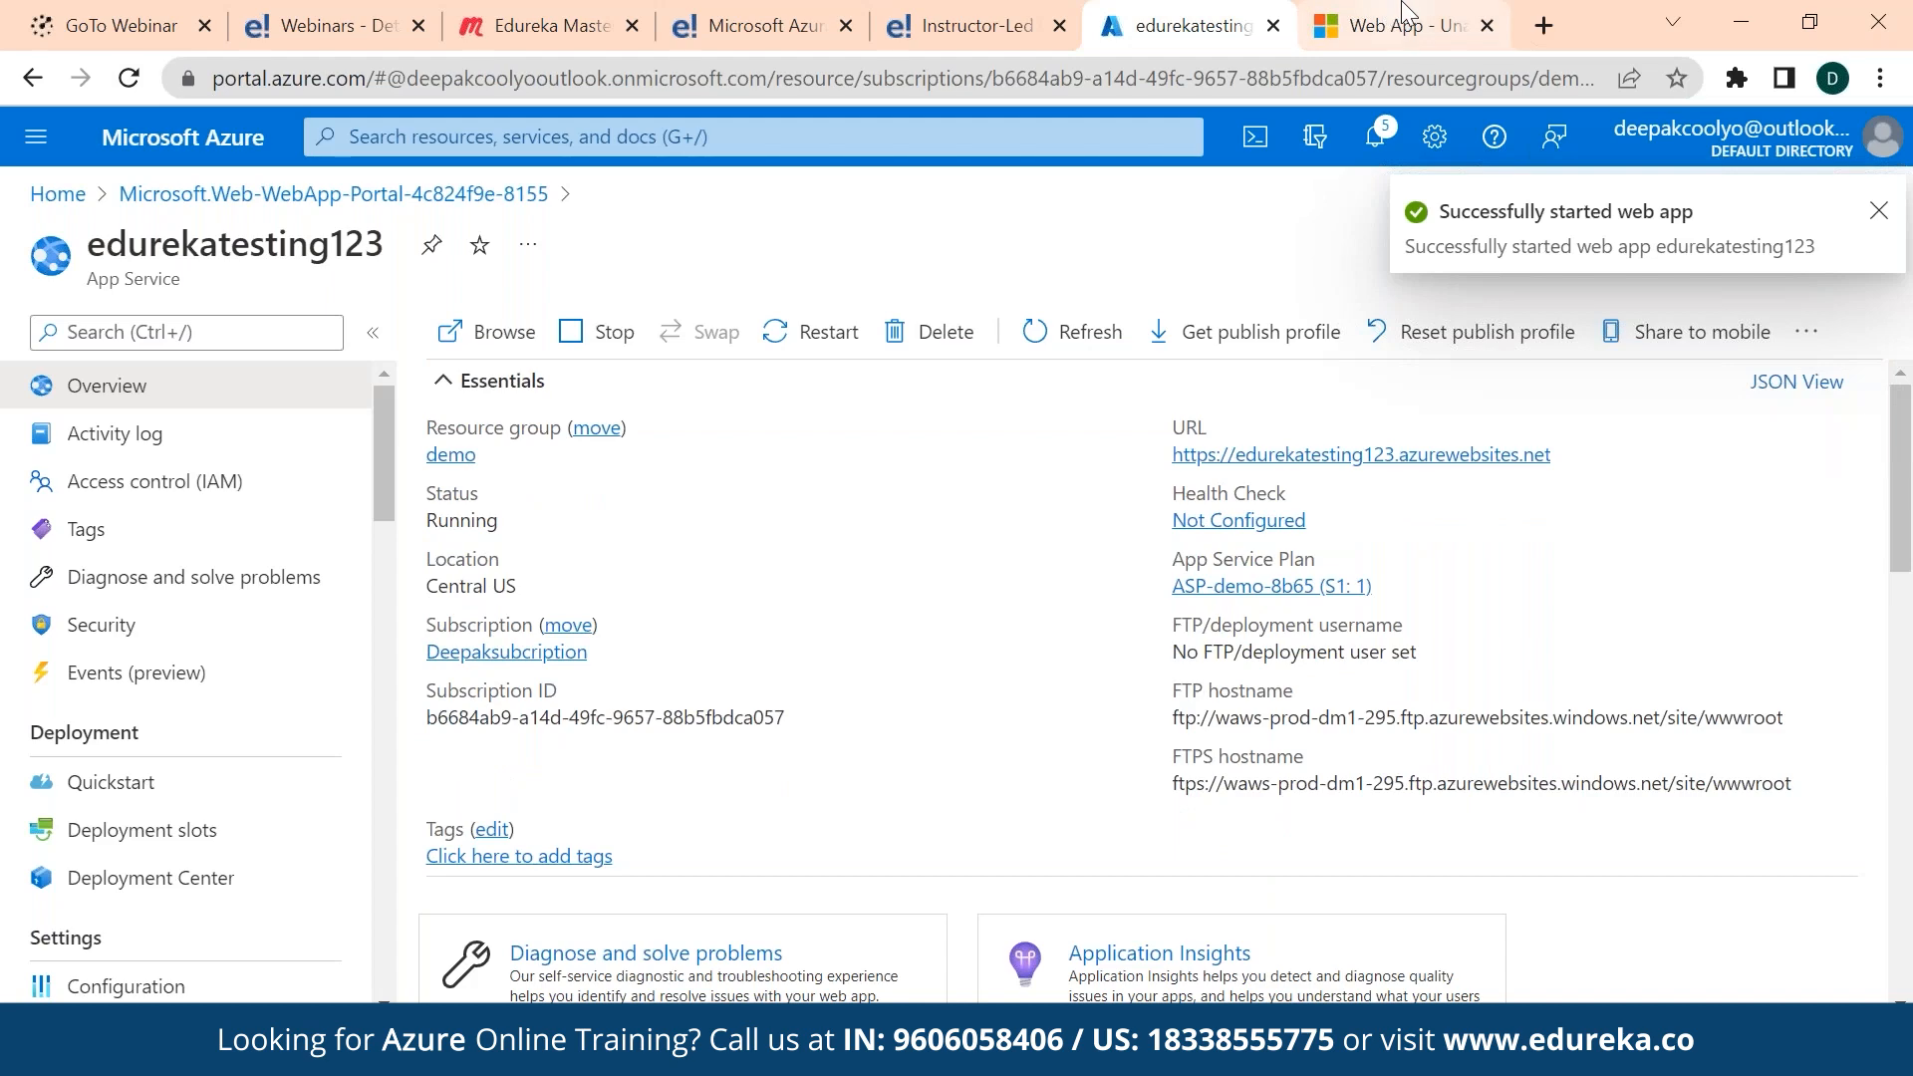
left_click(1405, 25)
left_click(140, 80)
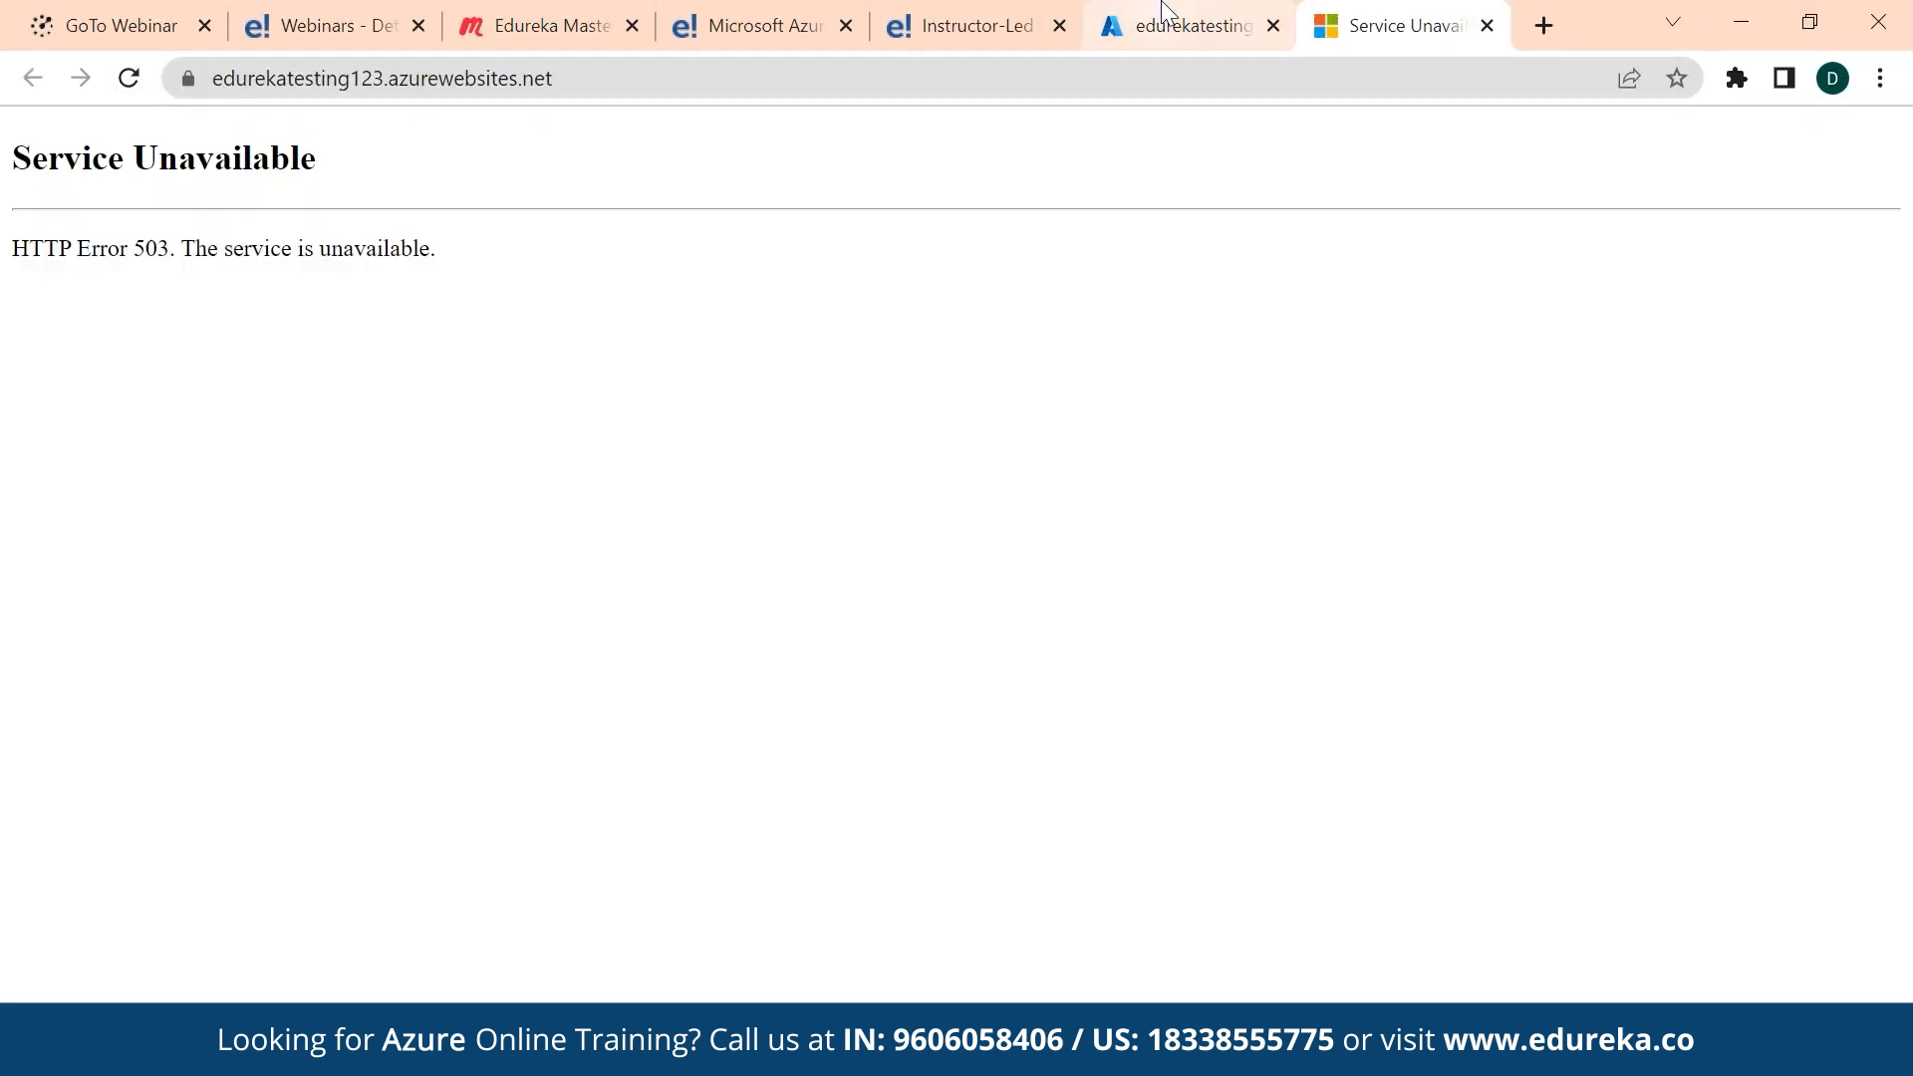
- Refresh the app's portal page, reload the live site again and review its landing page
left_click(1166, 12)
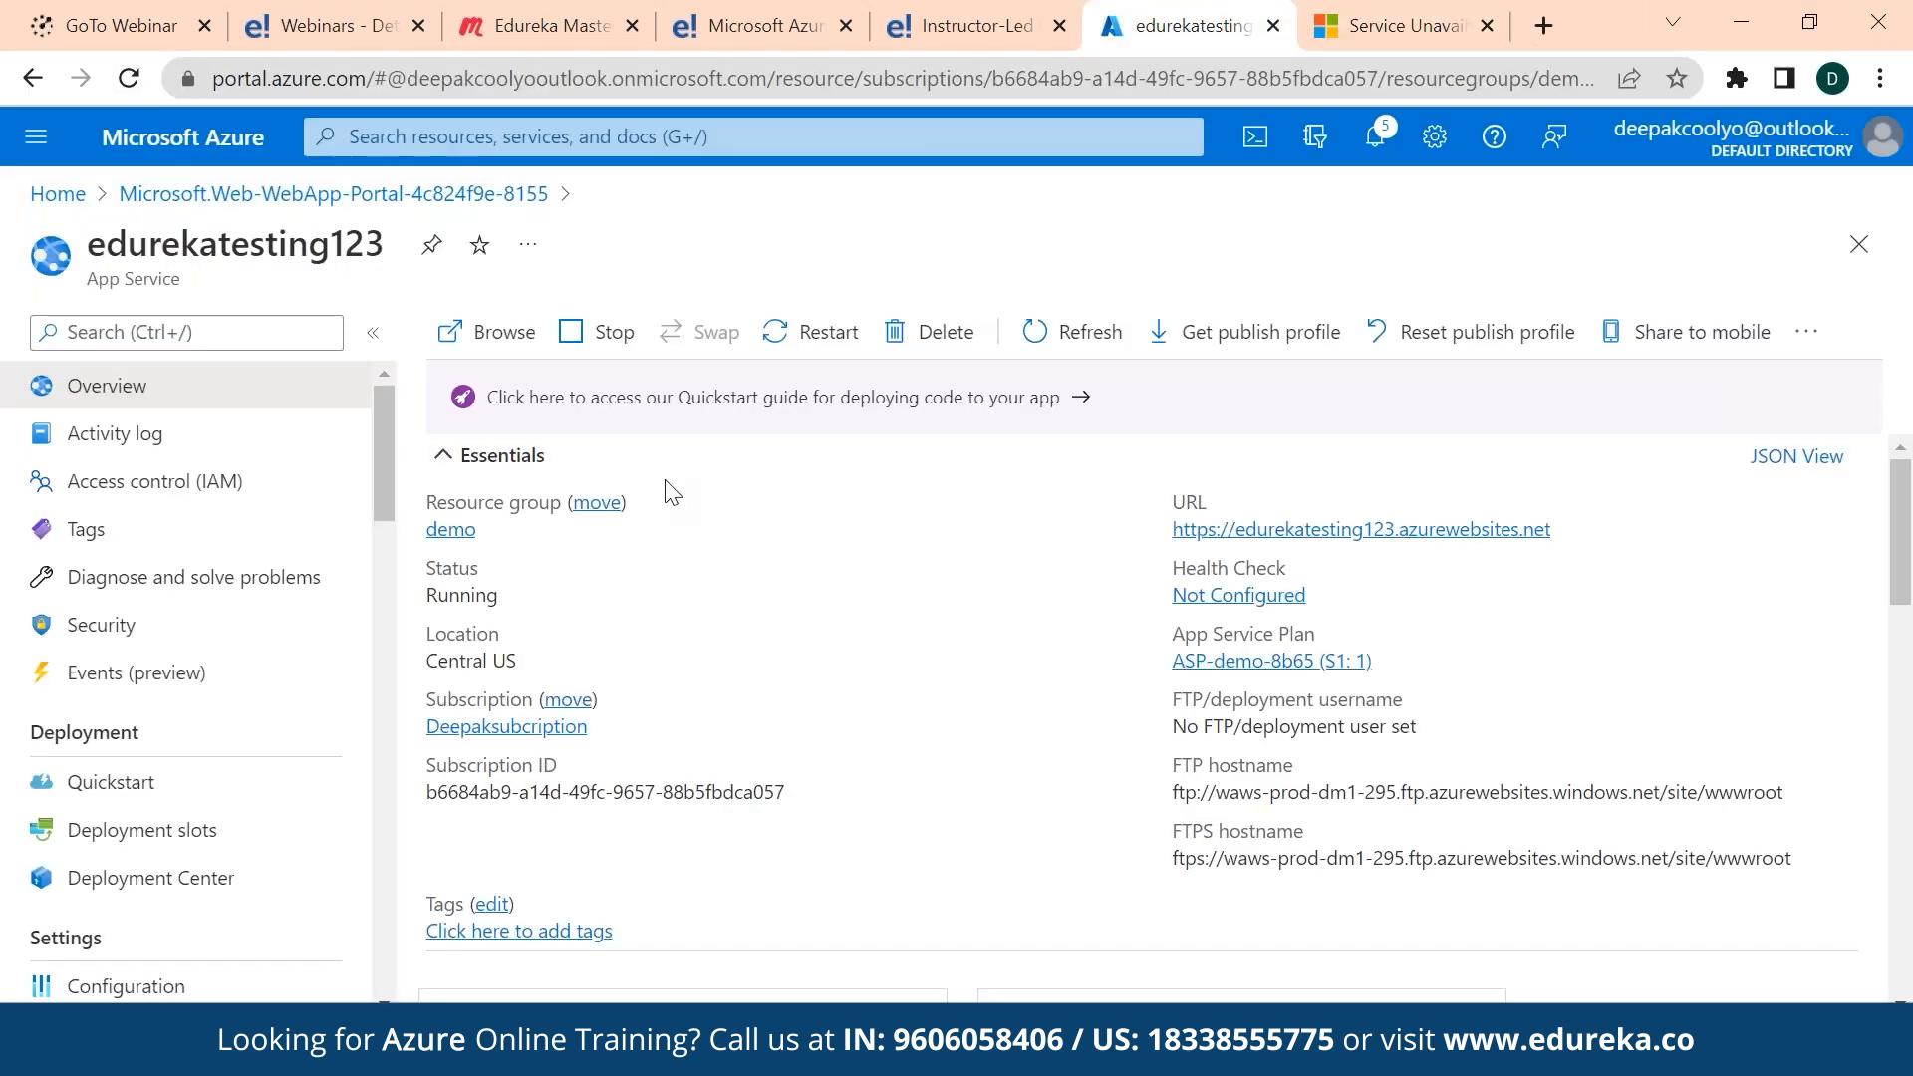
left_click(146, 86)
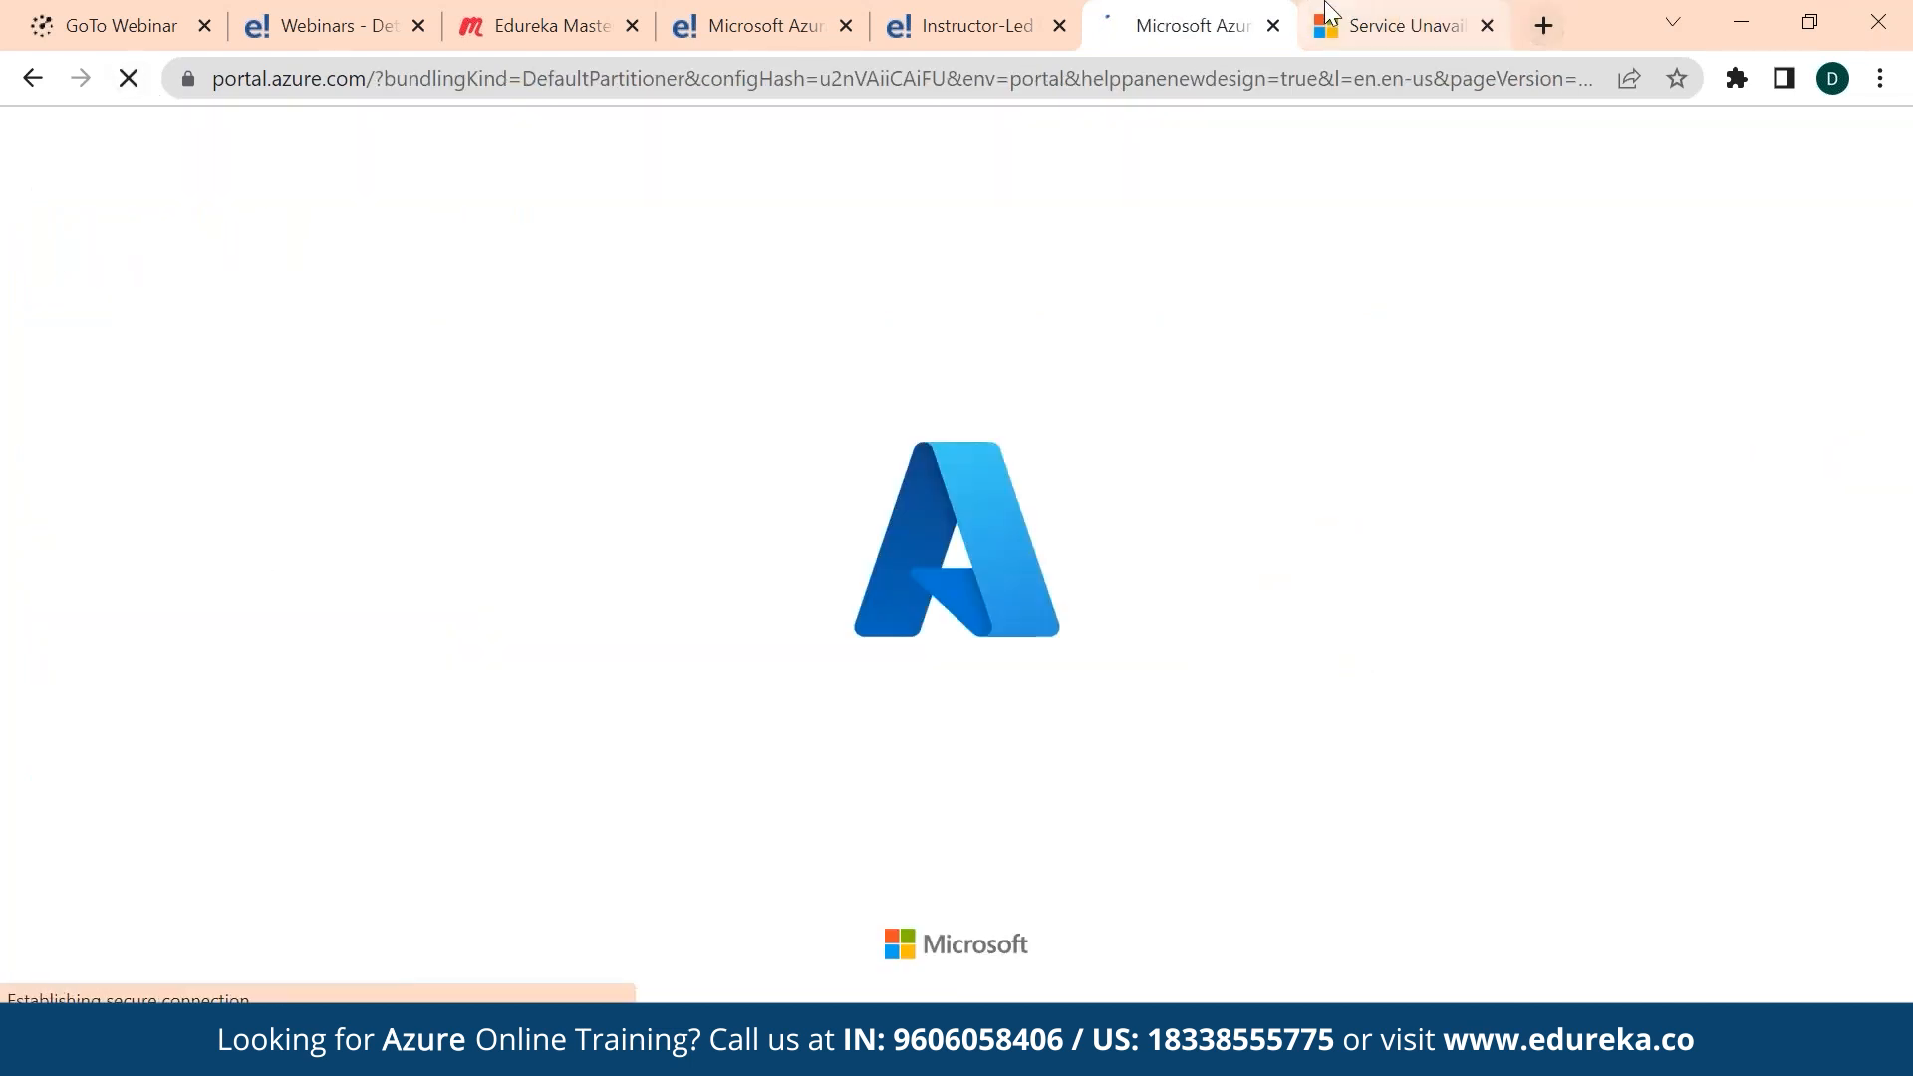
left_click(1326, 9)
key("F5")
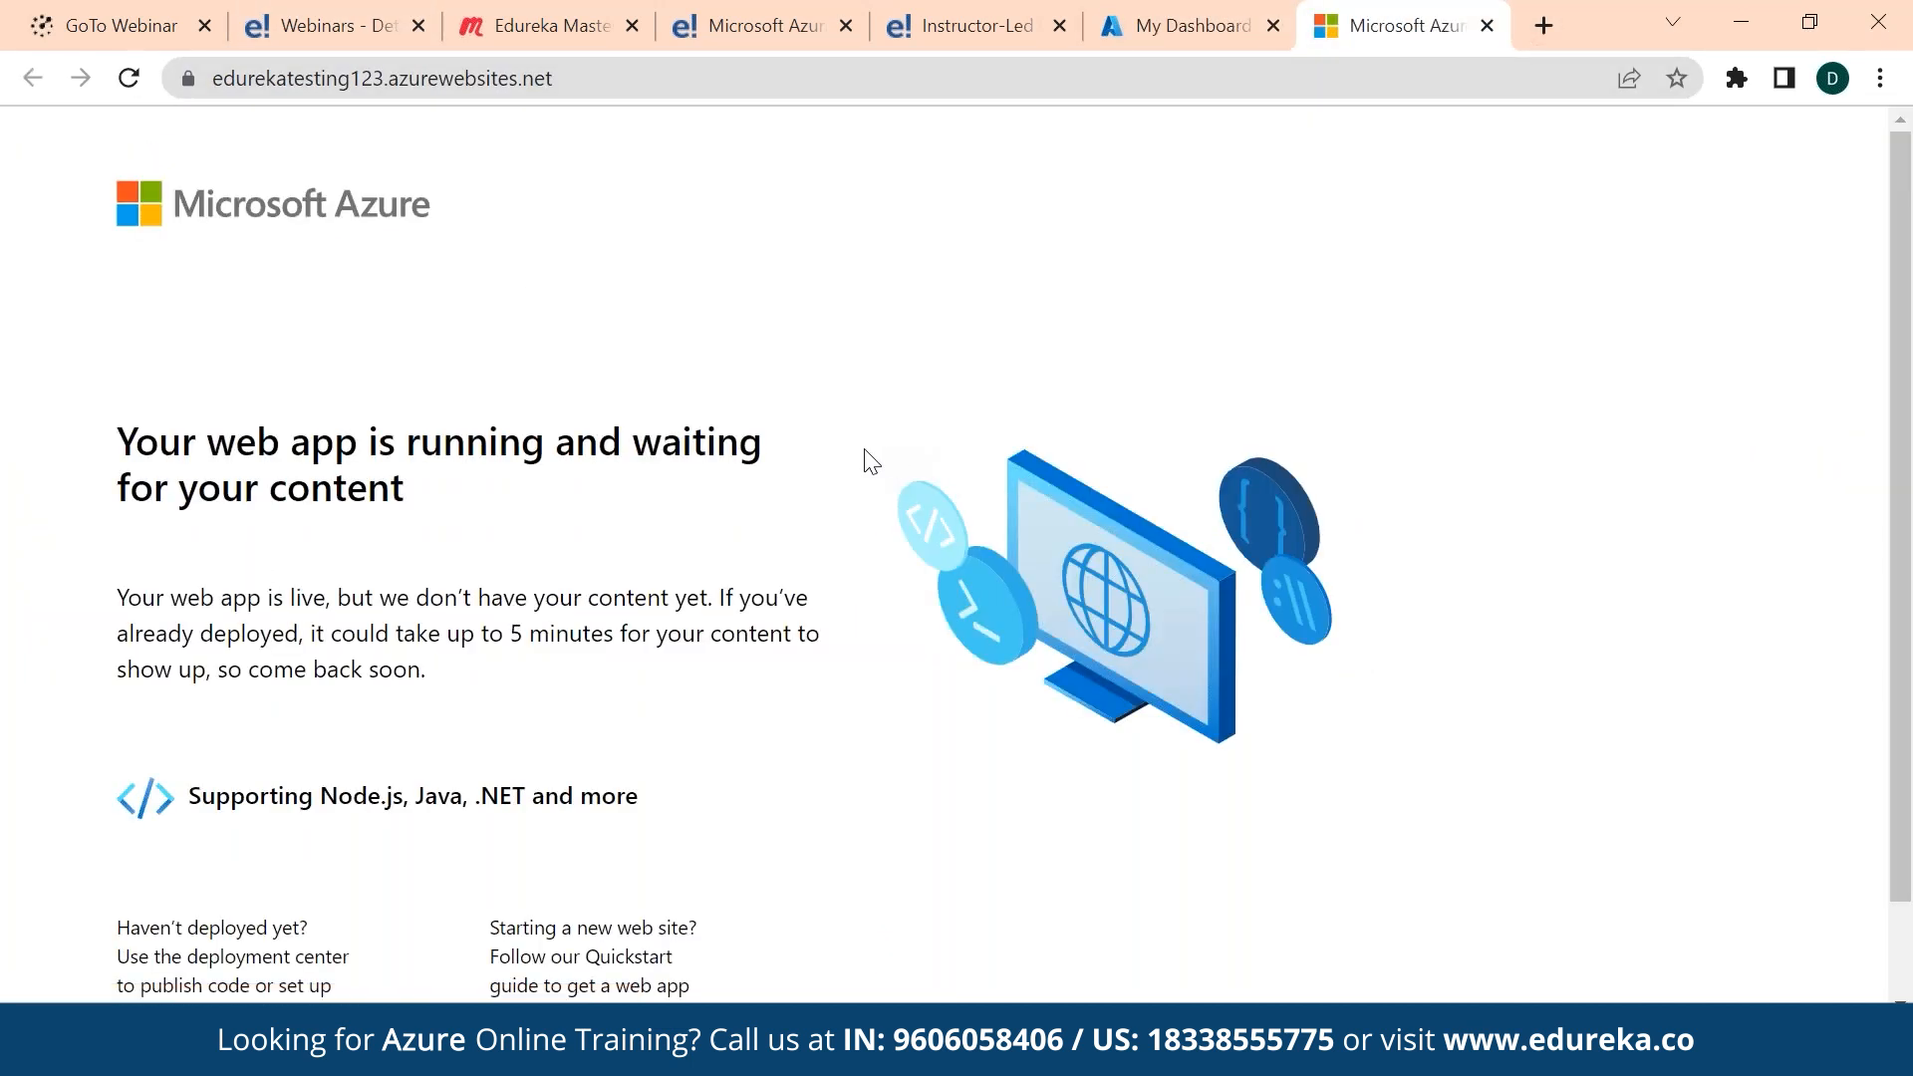
left_click_drag(314, 205, 584, 793)
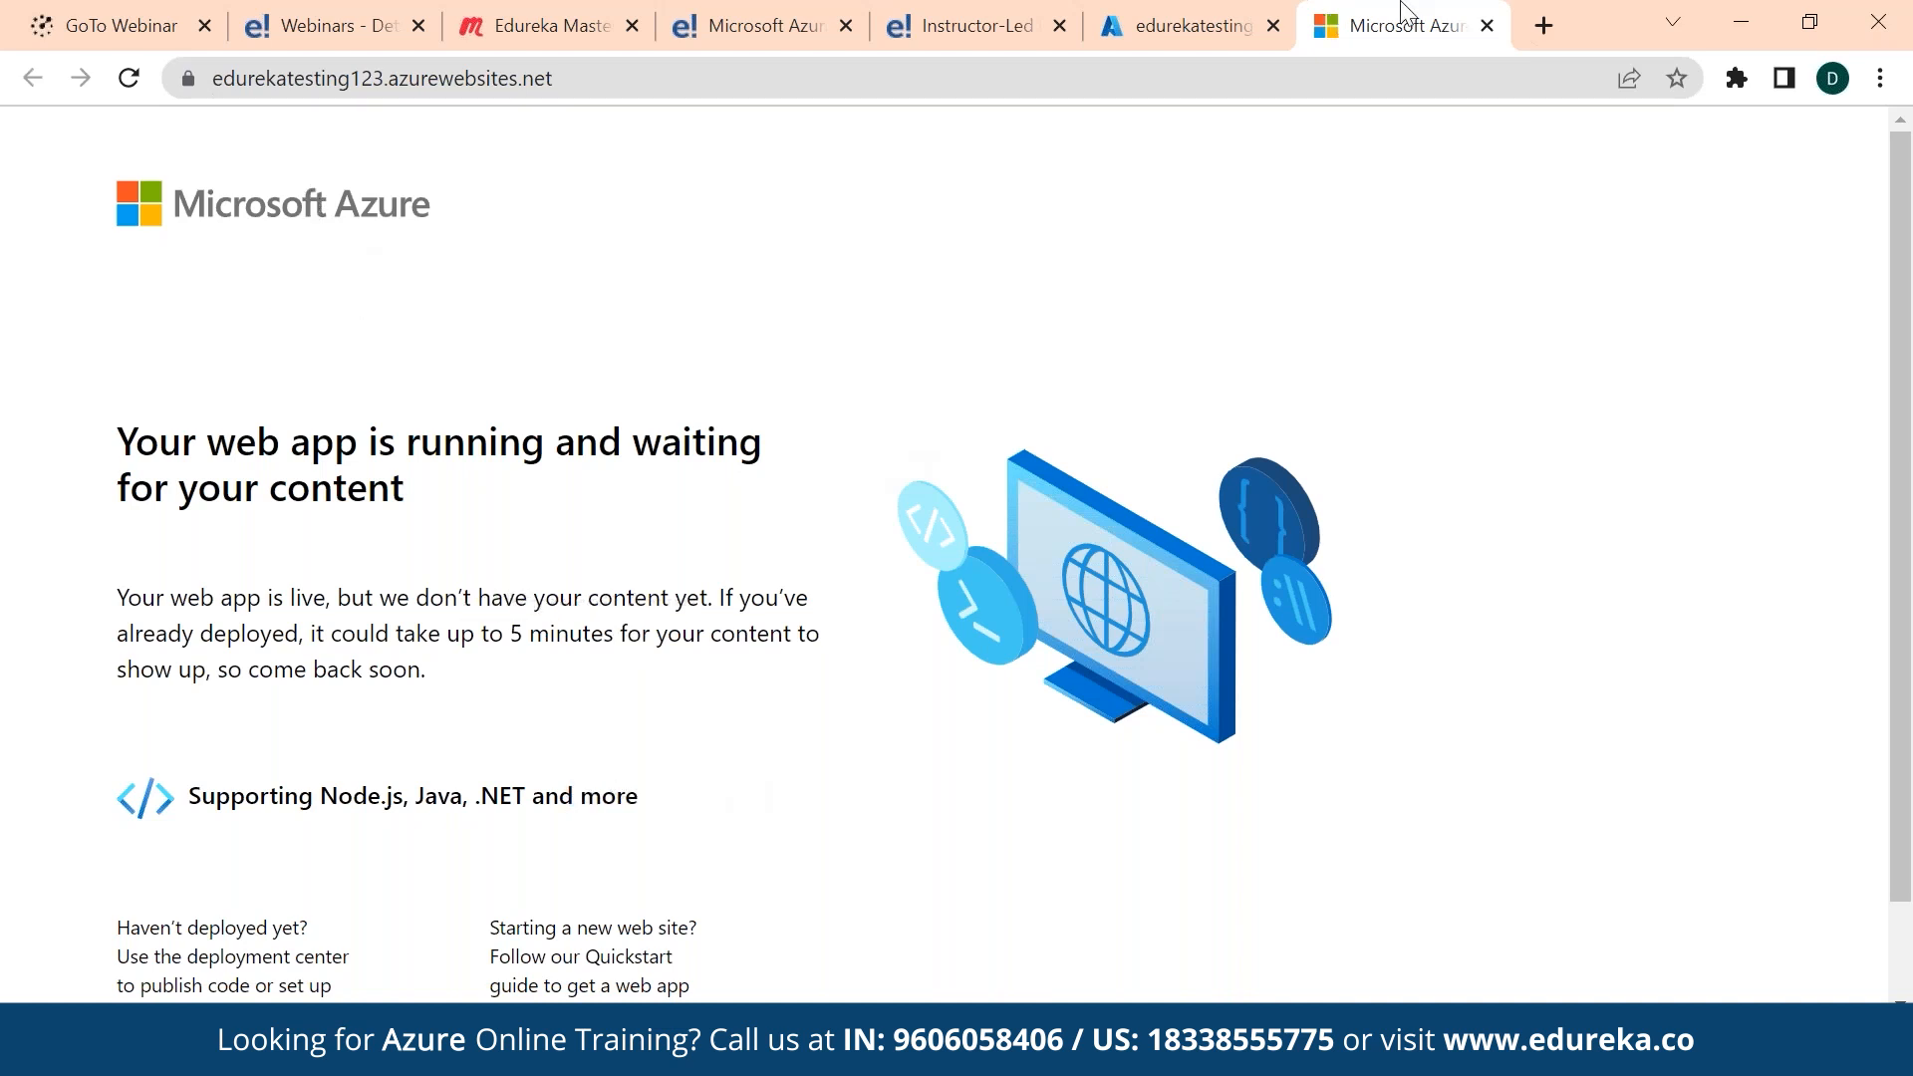
- Open the demo resource group from the portal's resource groups list and delete it, confirming with the name demo
left_click(1199, 20)
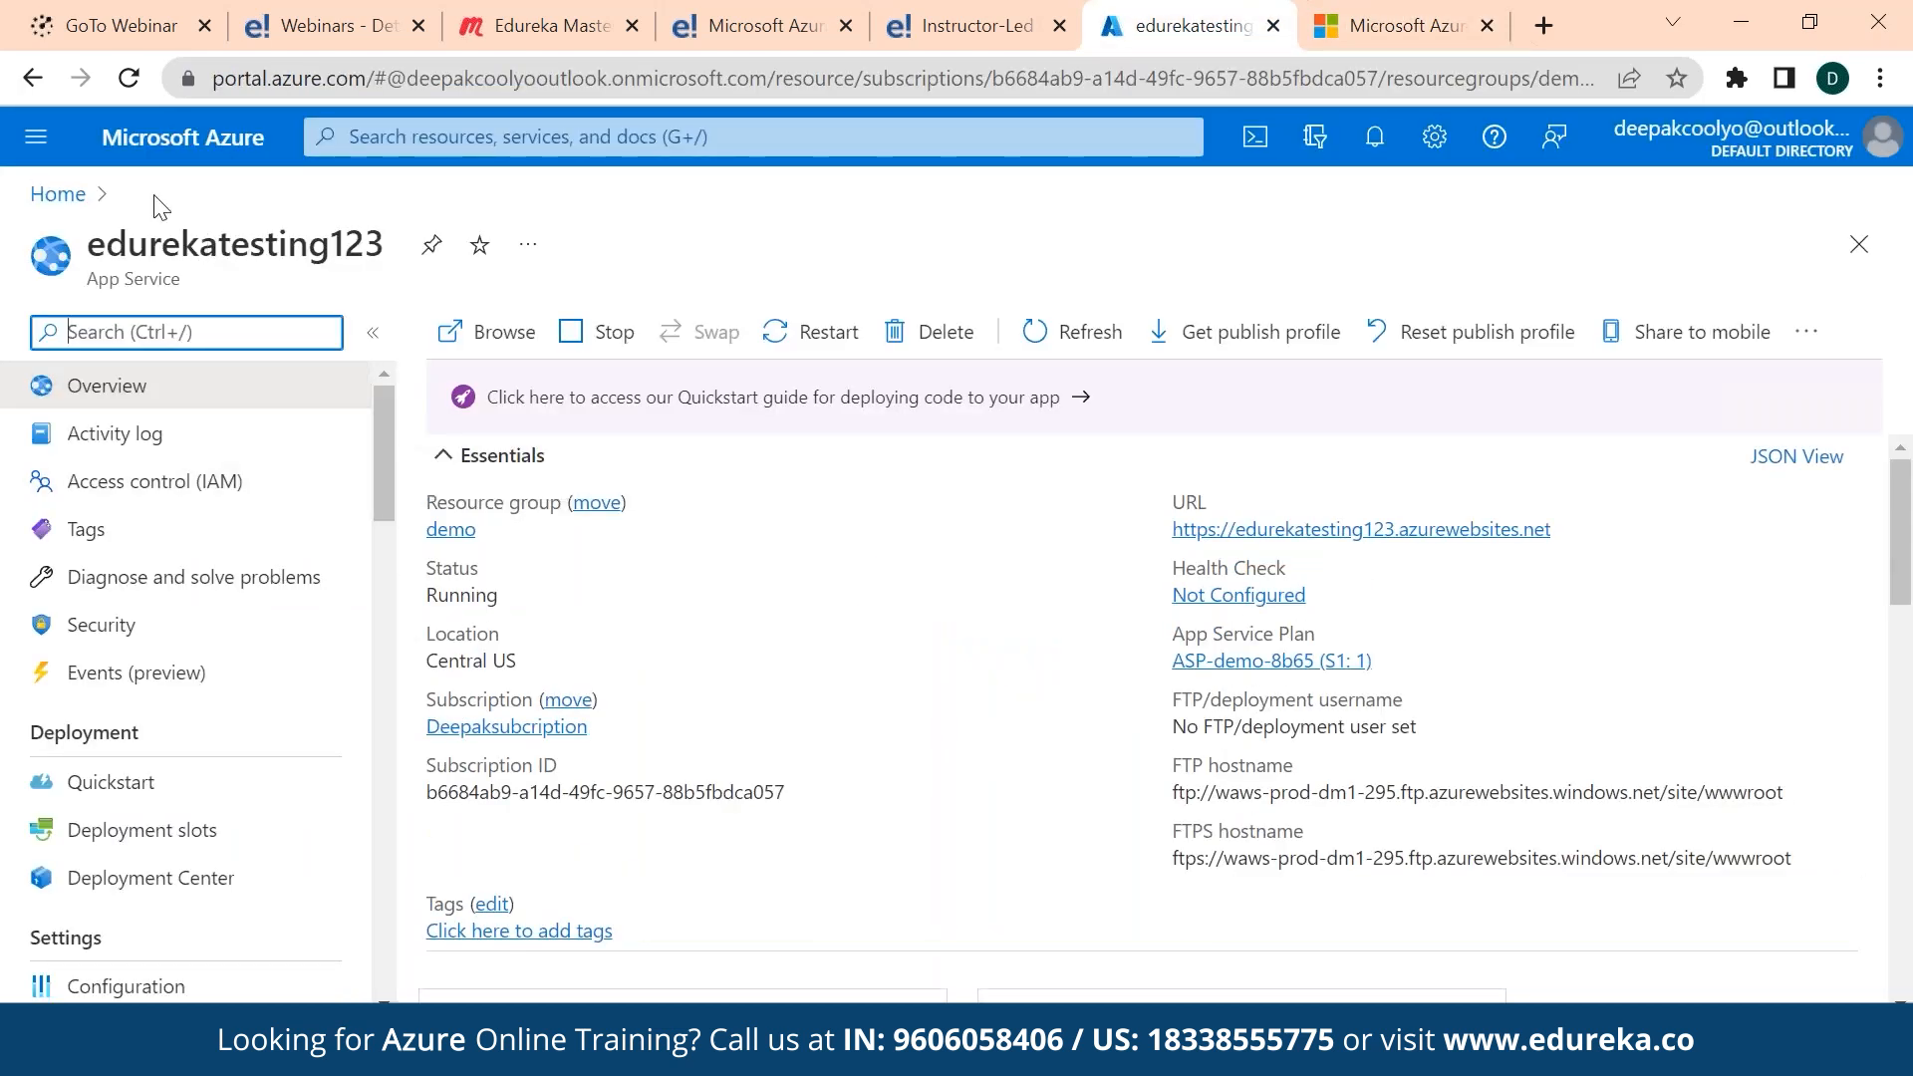
left_click(58, 194)
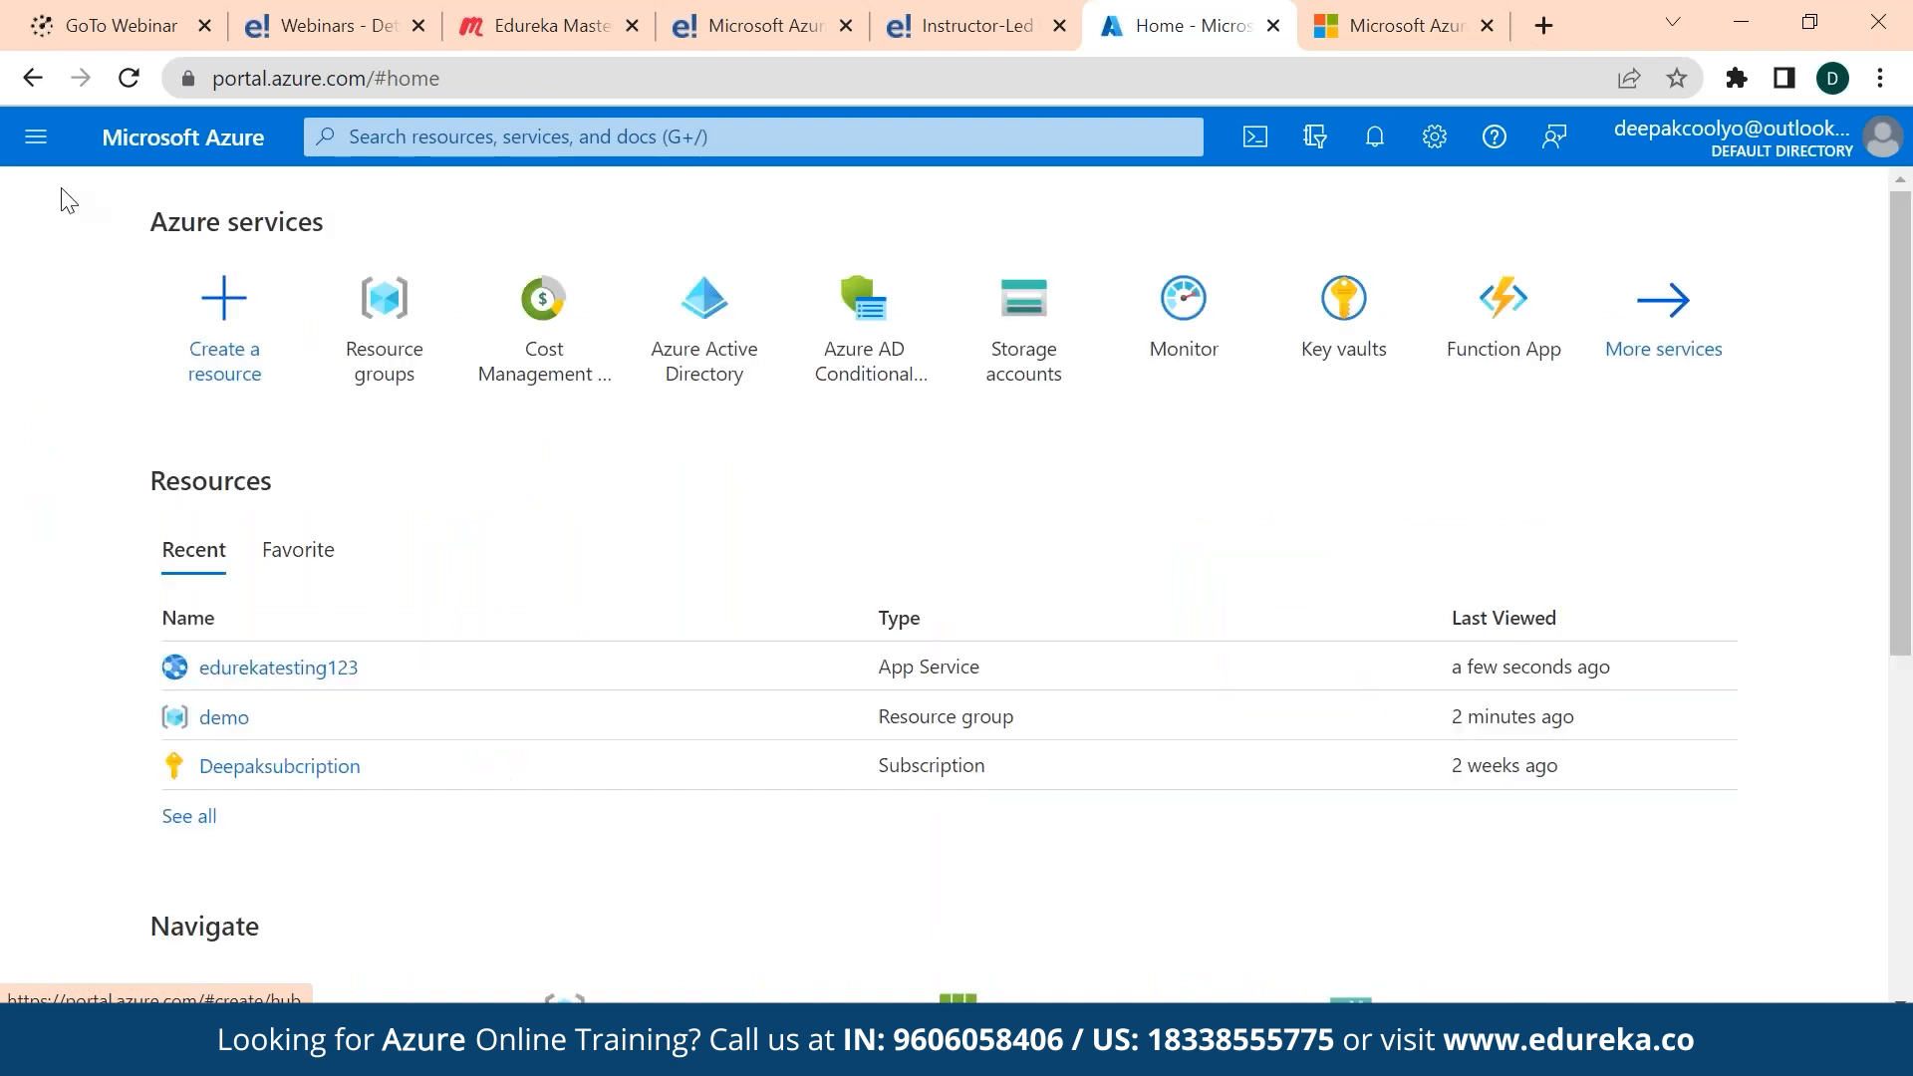
left_click(387, 304)
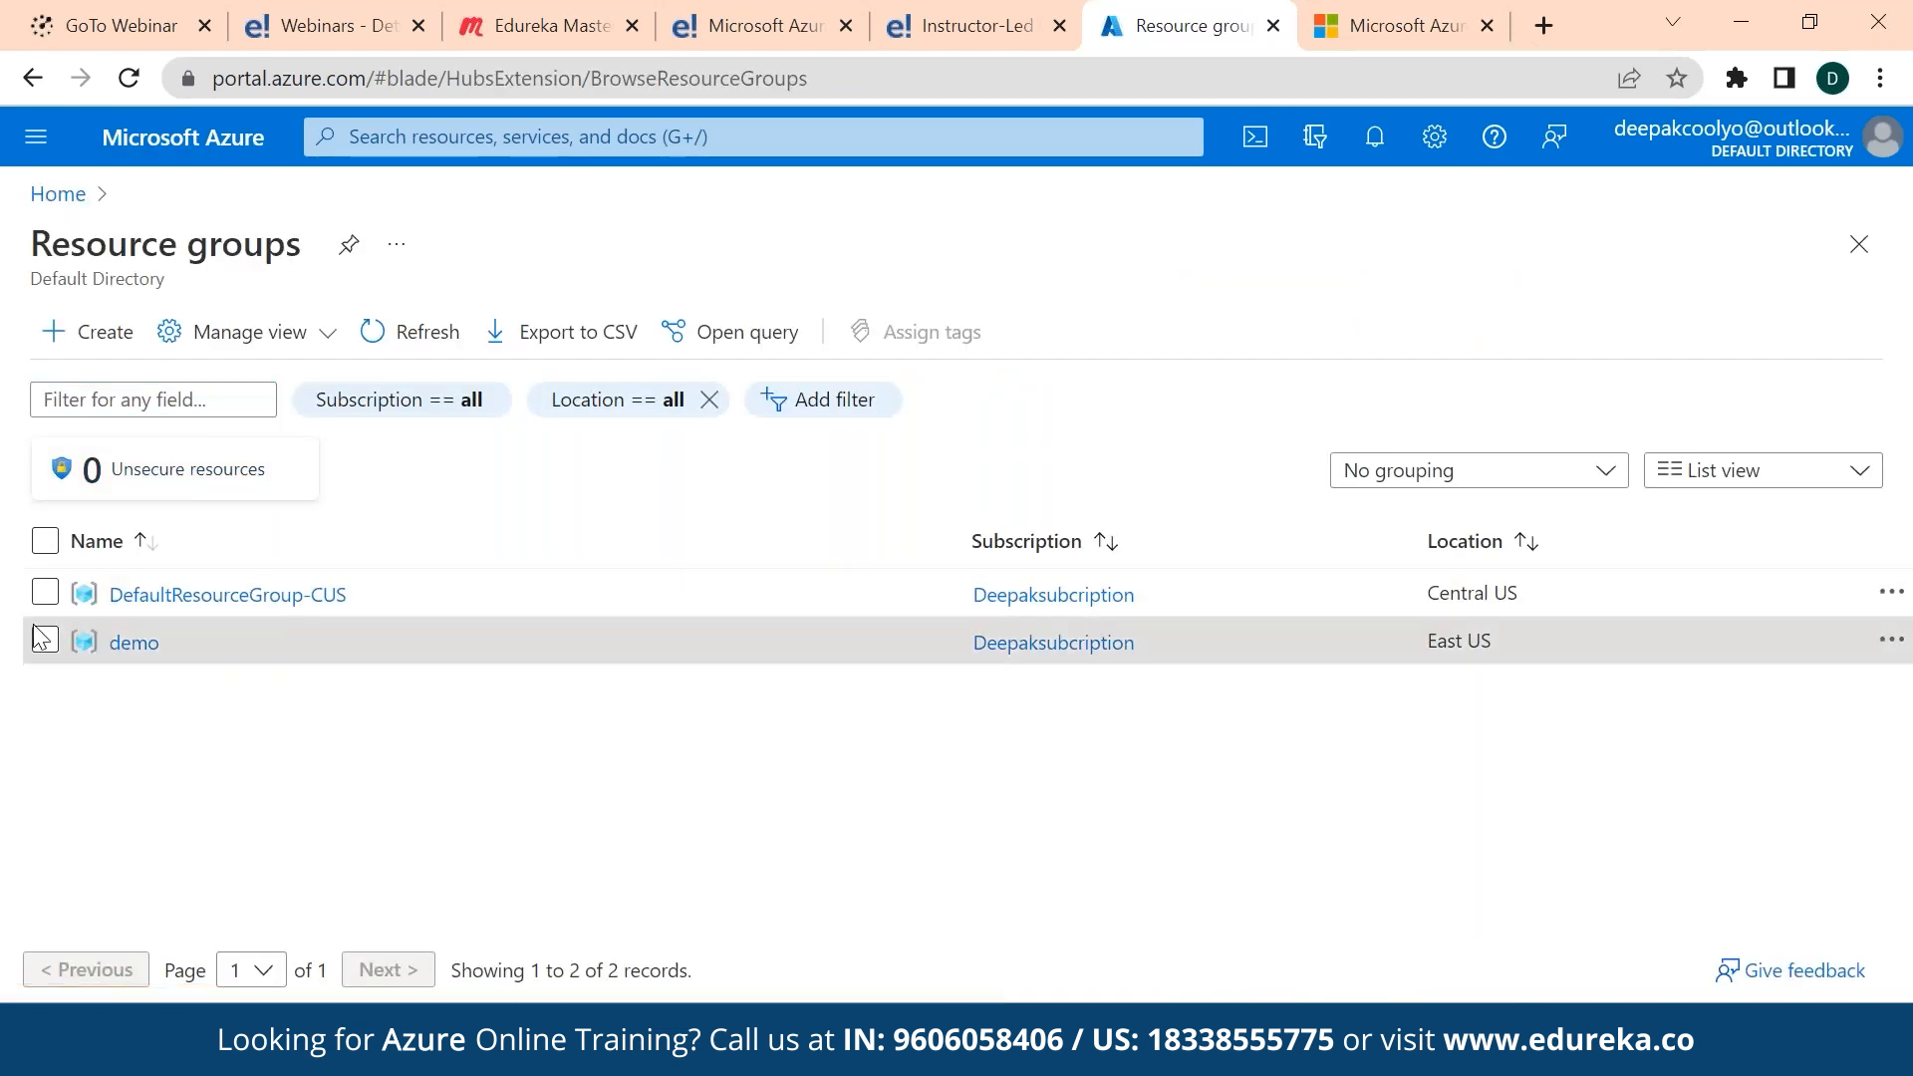
left_click(135, 645)
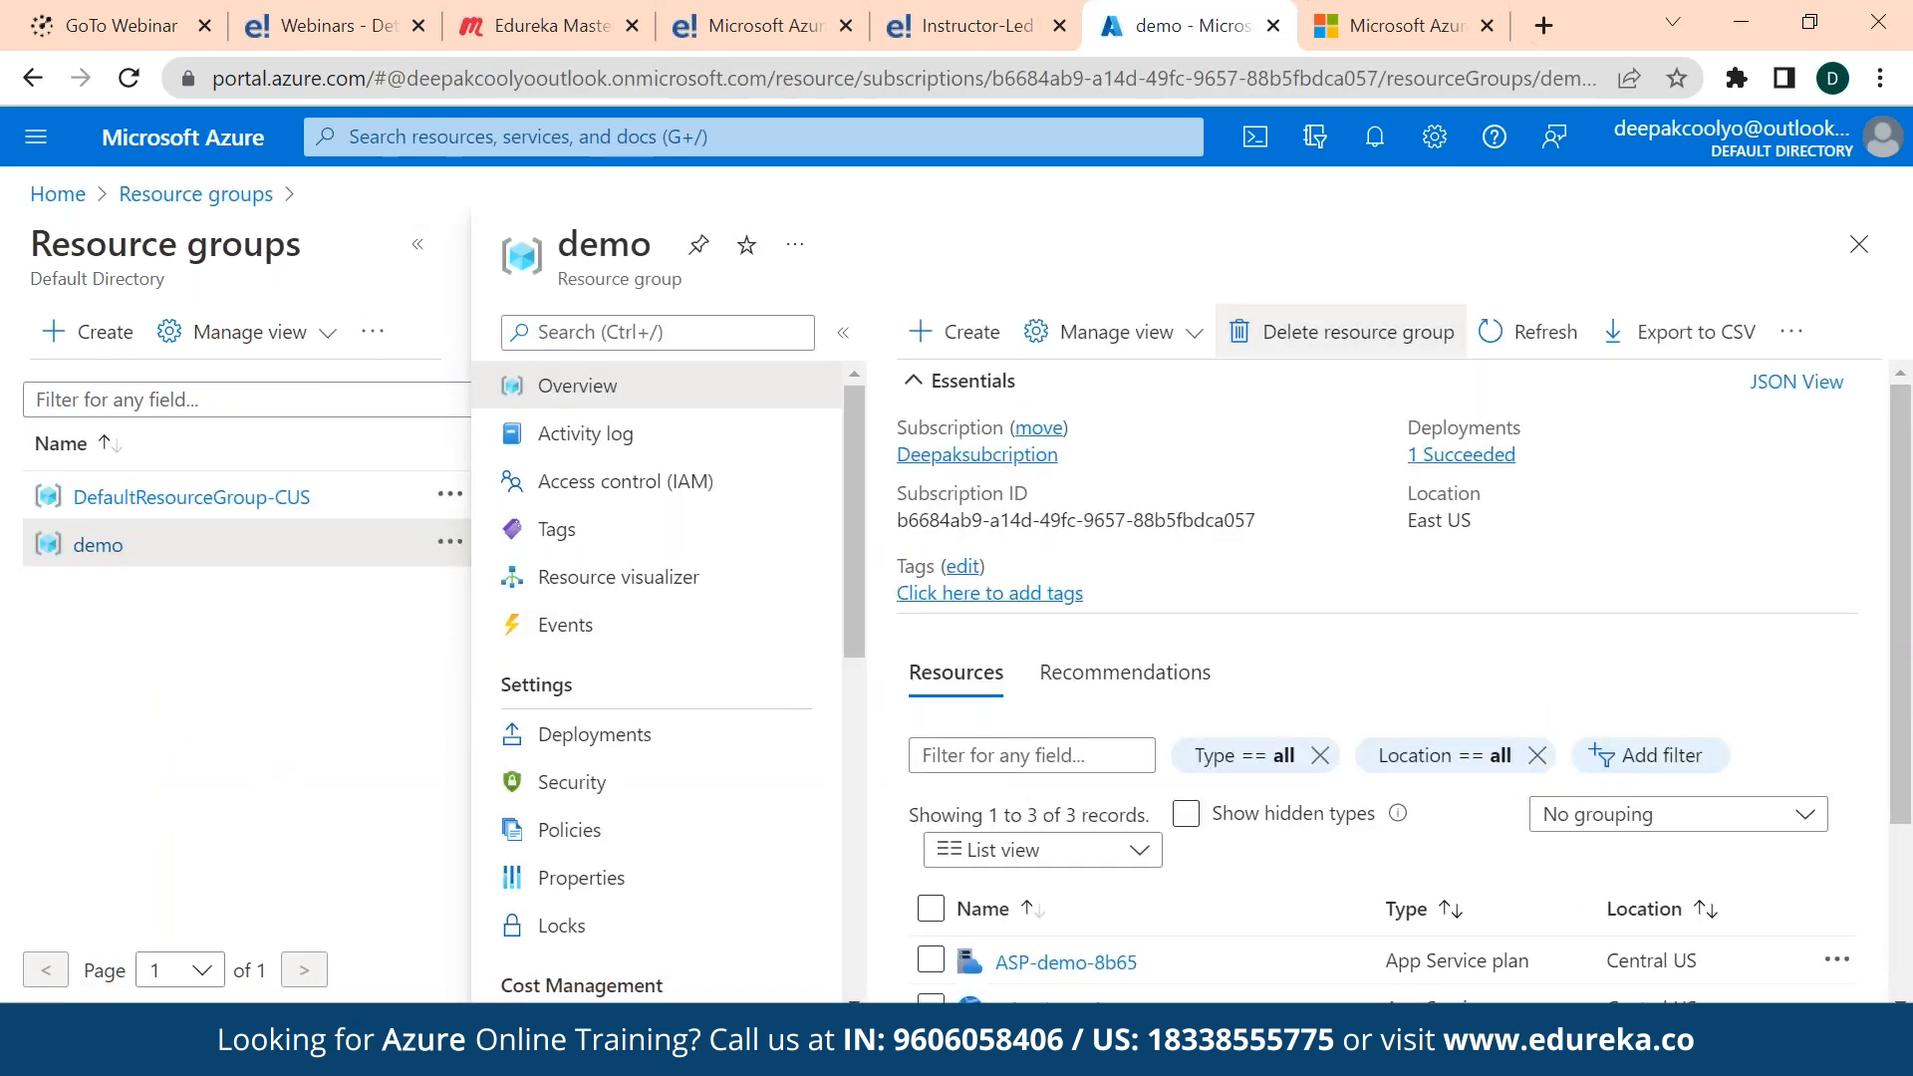
left_click(1305, 329)
type("demo")
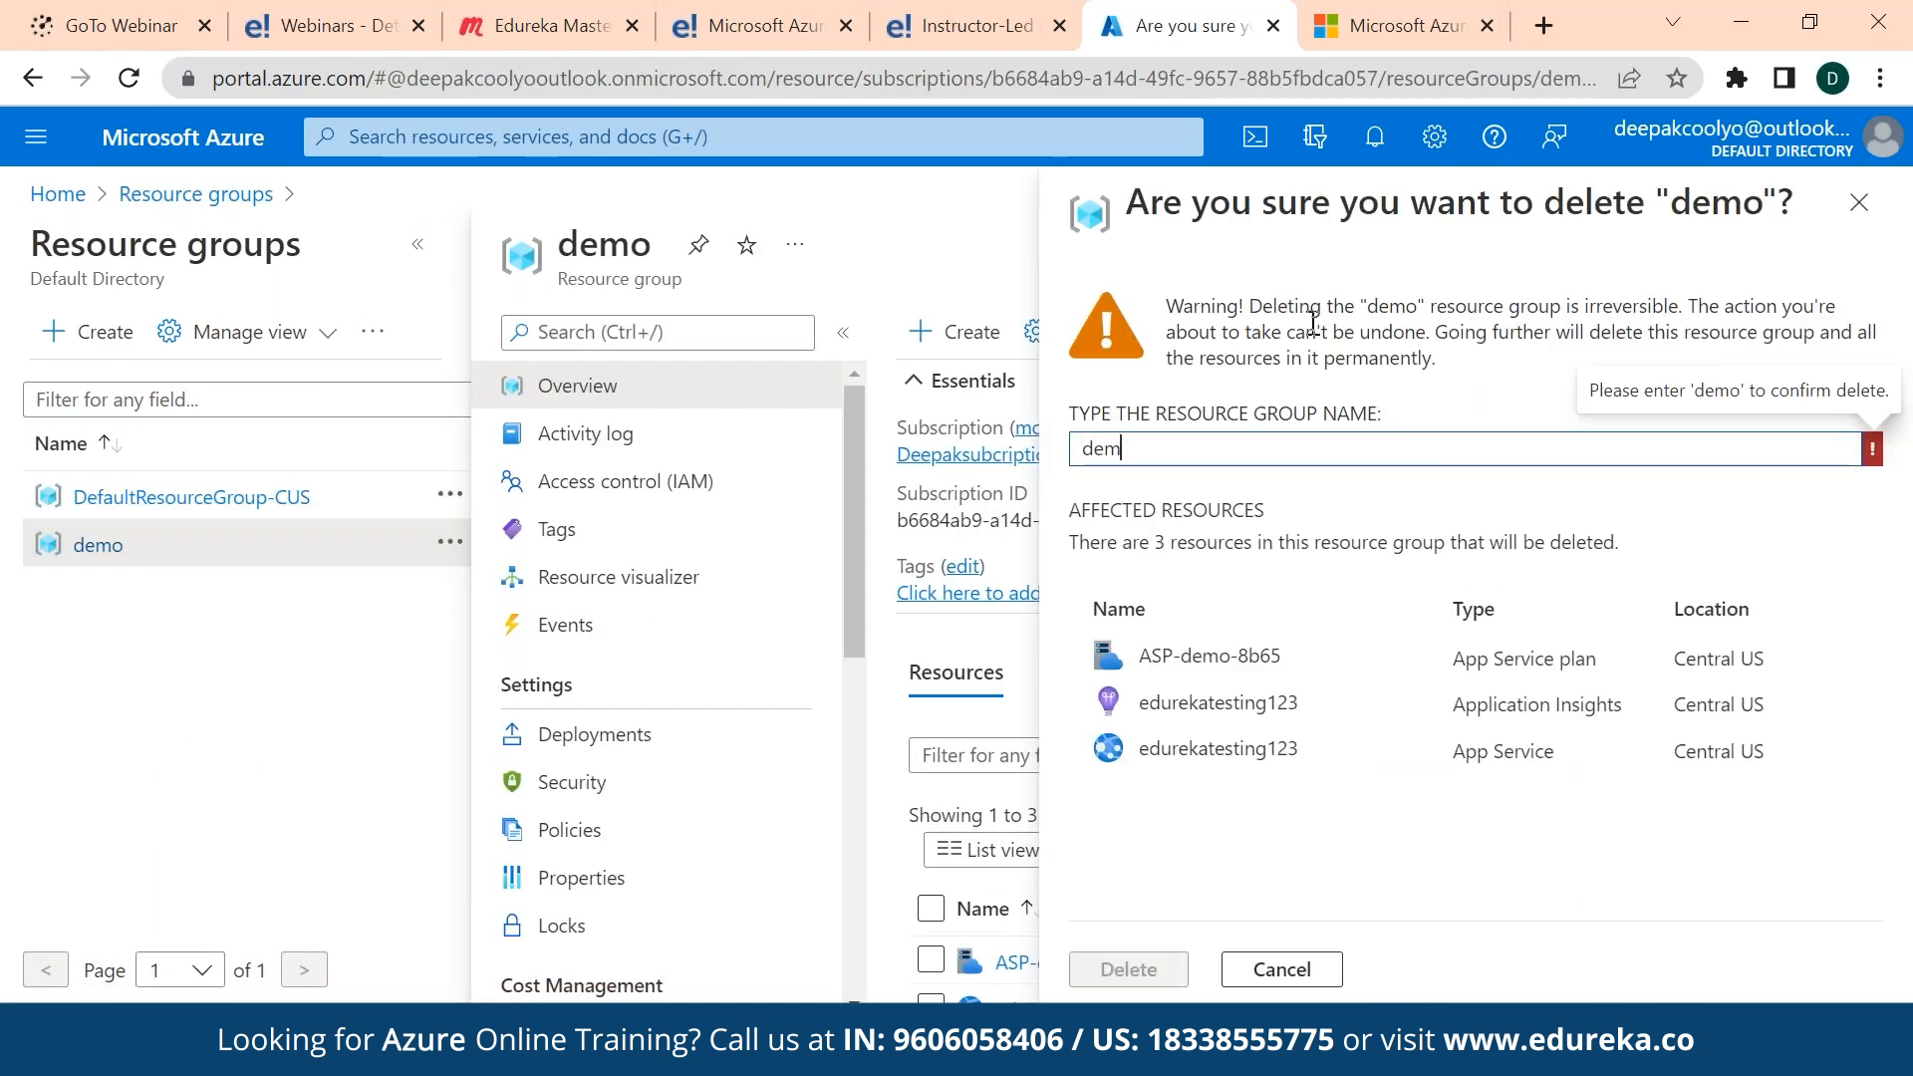
left_click(1129, 968)
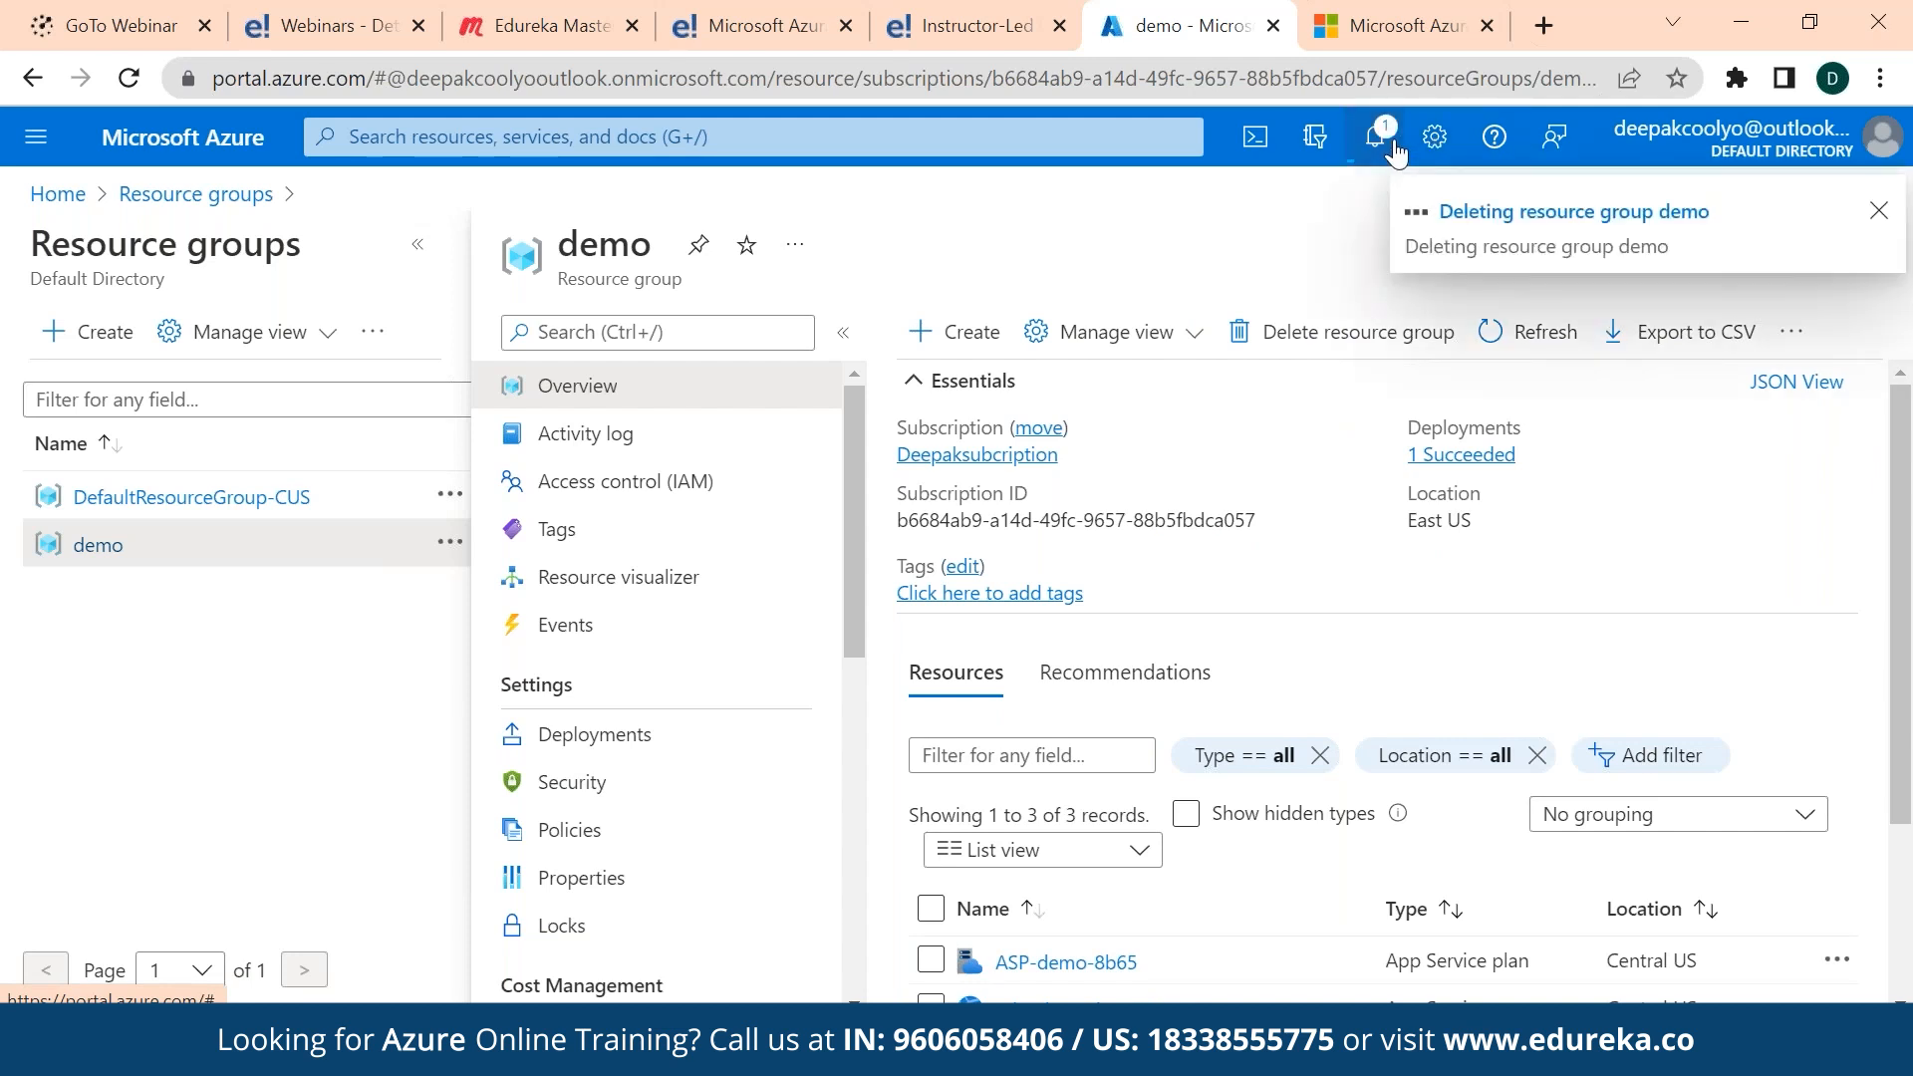
- Check the notification on the demo group's deletion and review the list of resource groups
left_click(1396, 152)
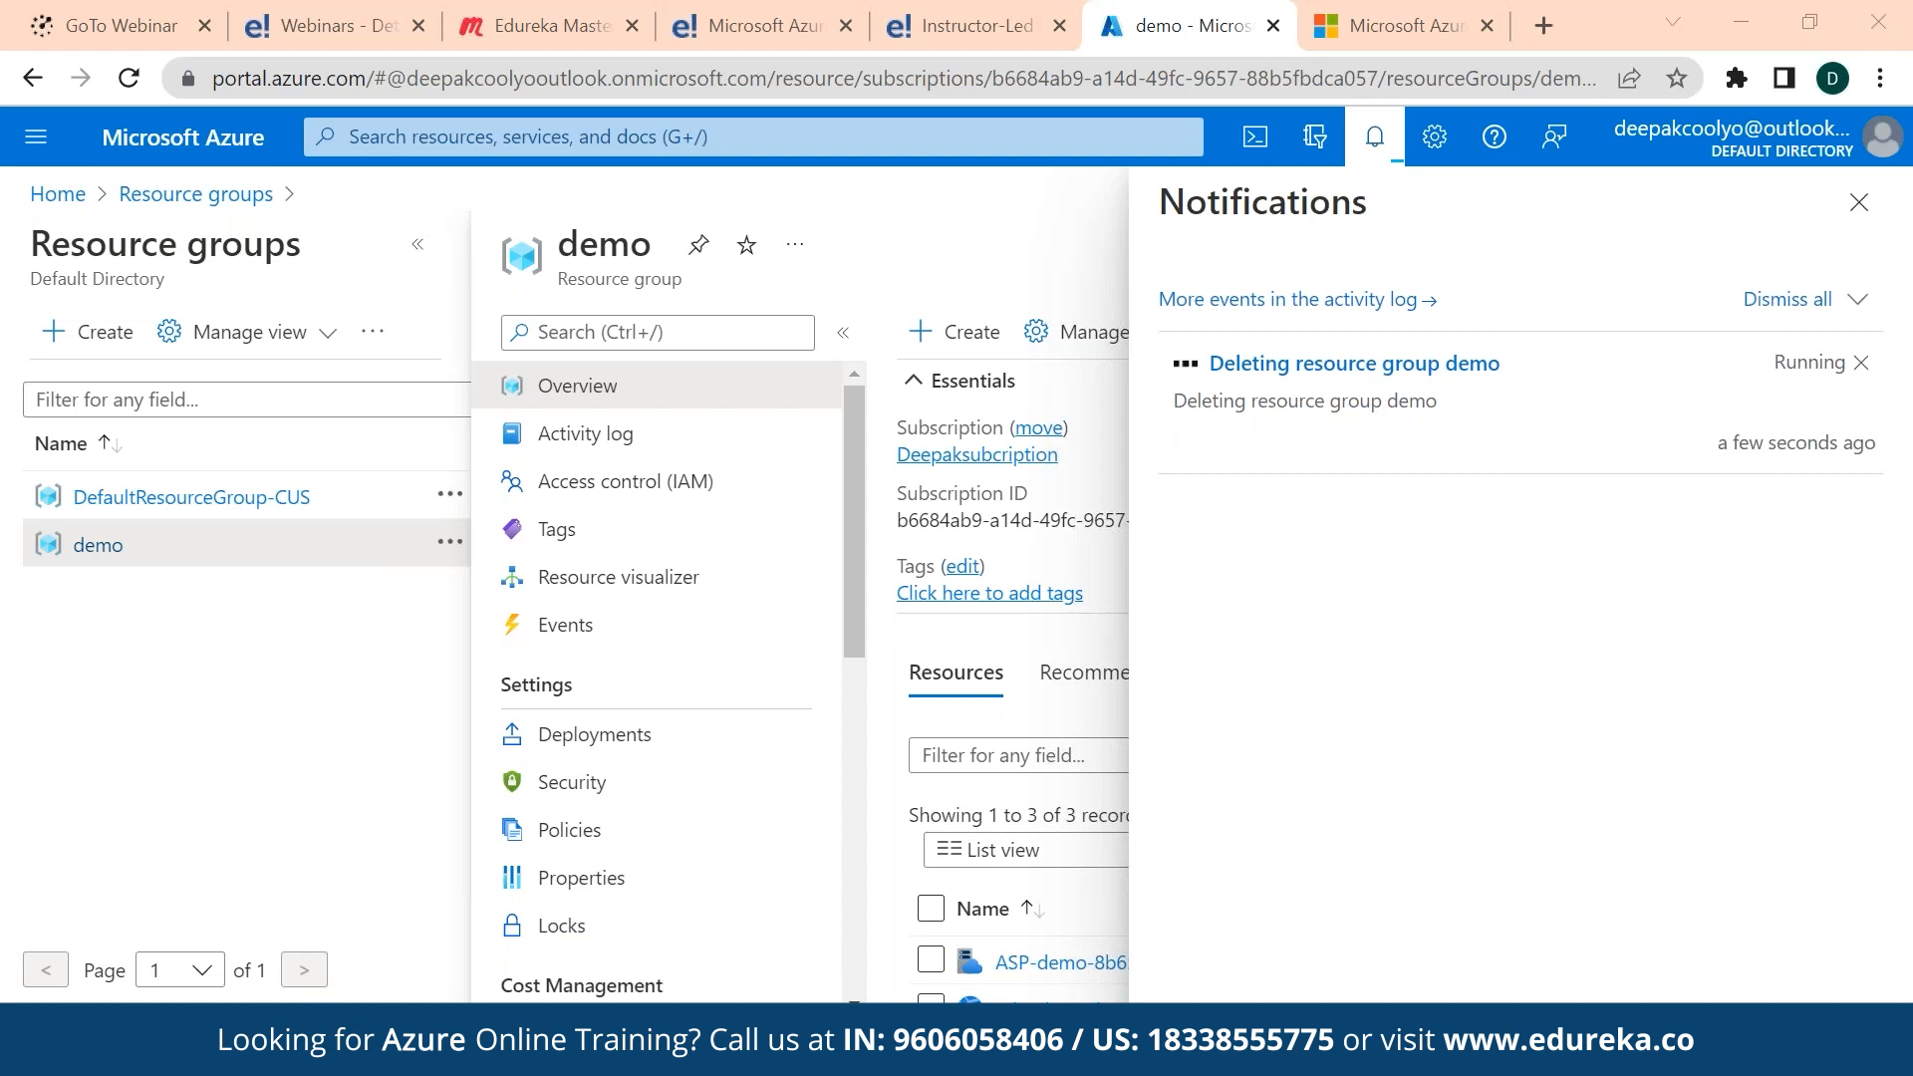
left_click(845, 287)
left_click(58, 194)
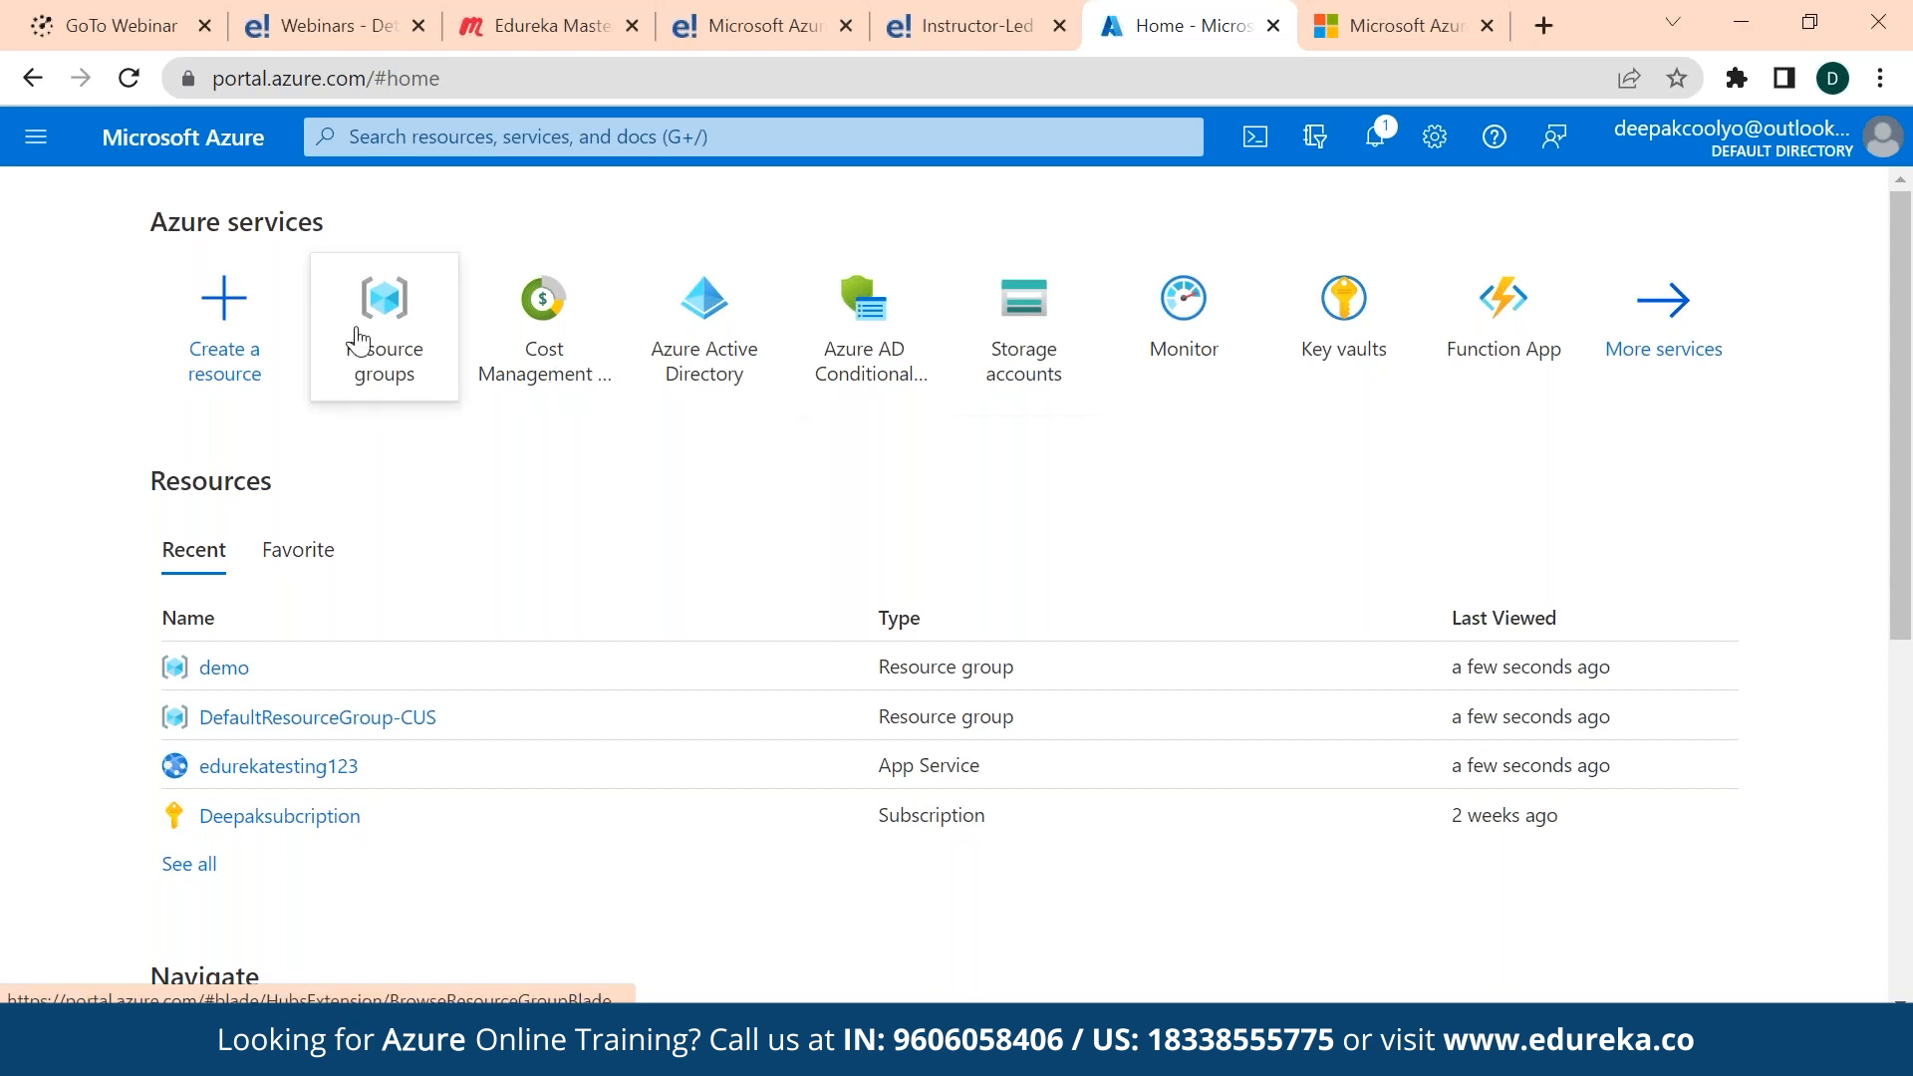
left_click(355, 332)
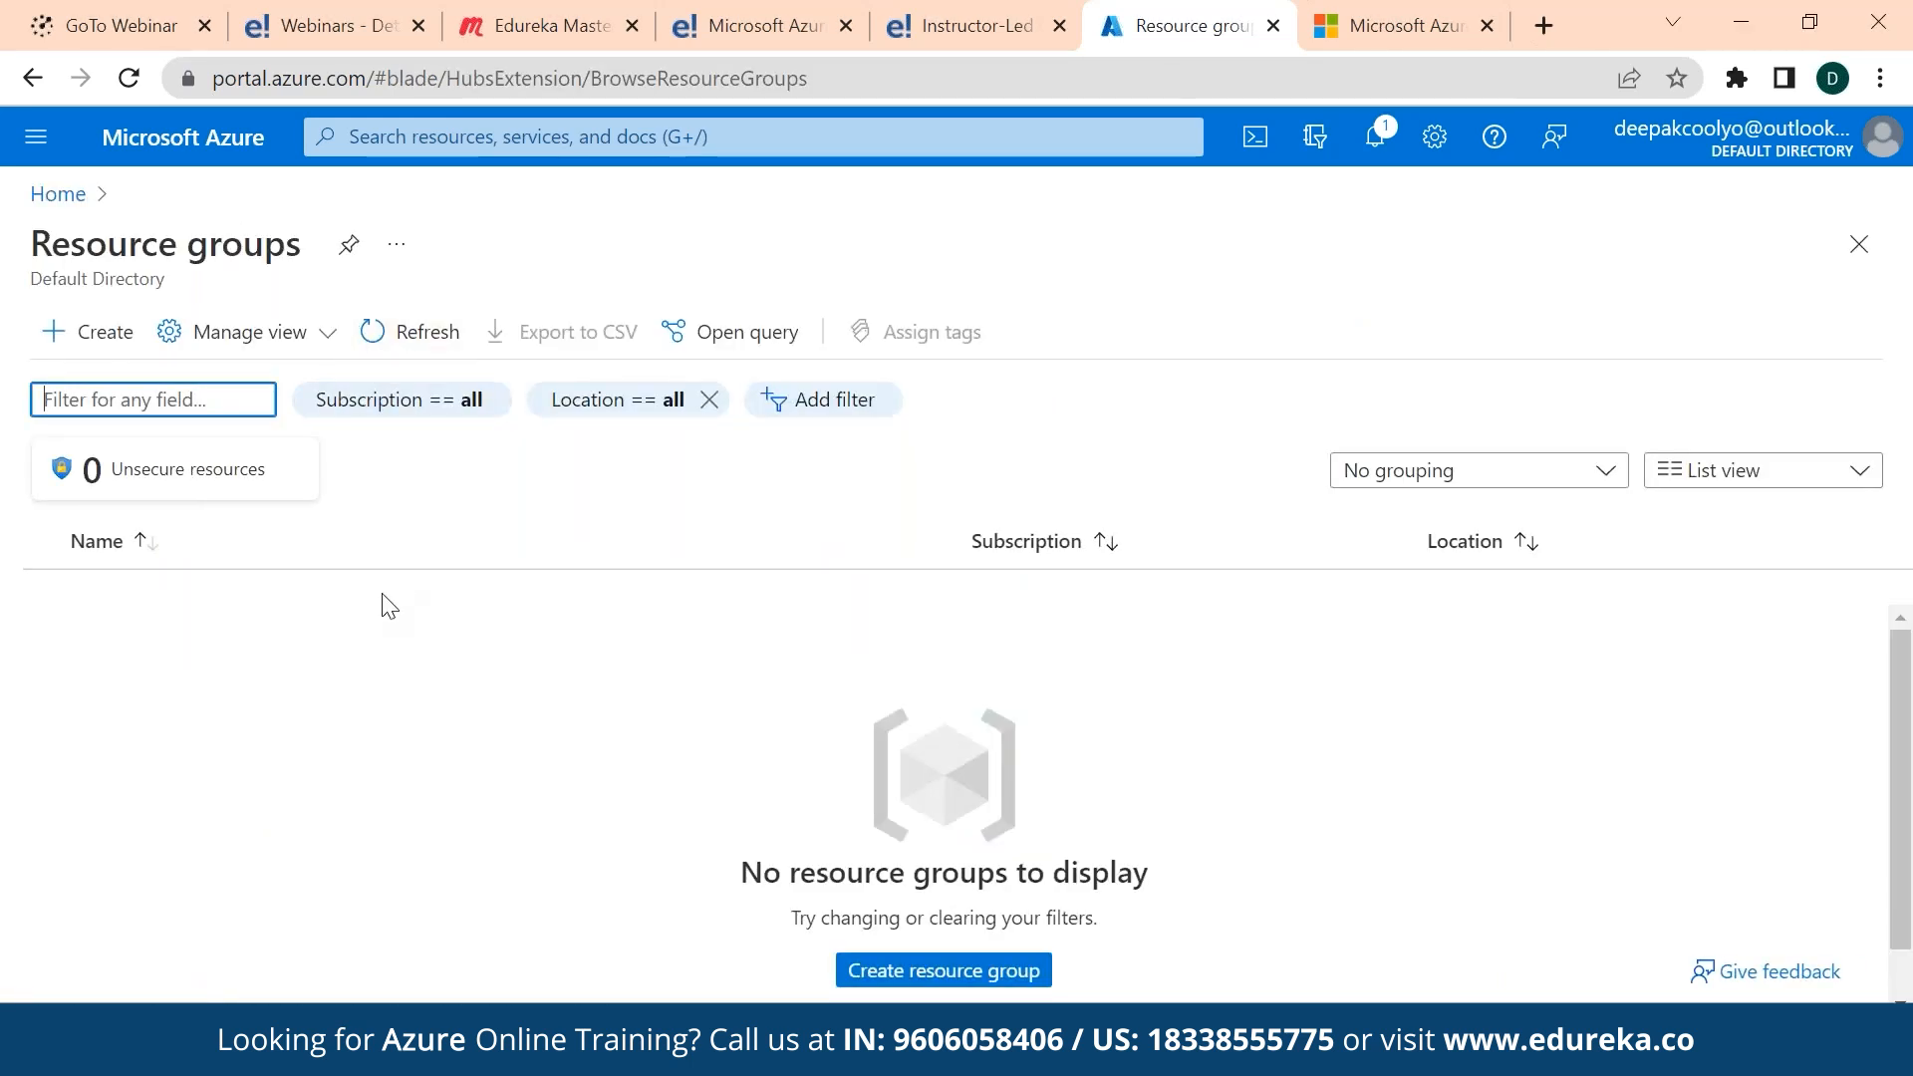
- Reload the edurekatesting123 site to examine how it responds after the resource group's deletion
key("ctrl+Tab")
left_click(129, 78)
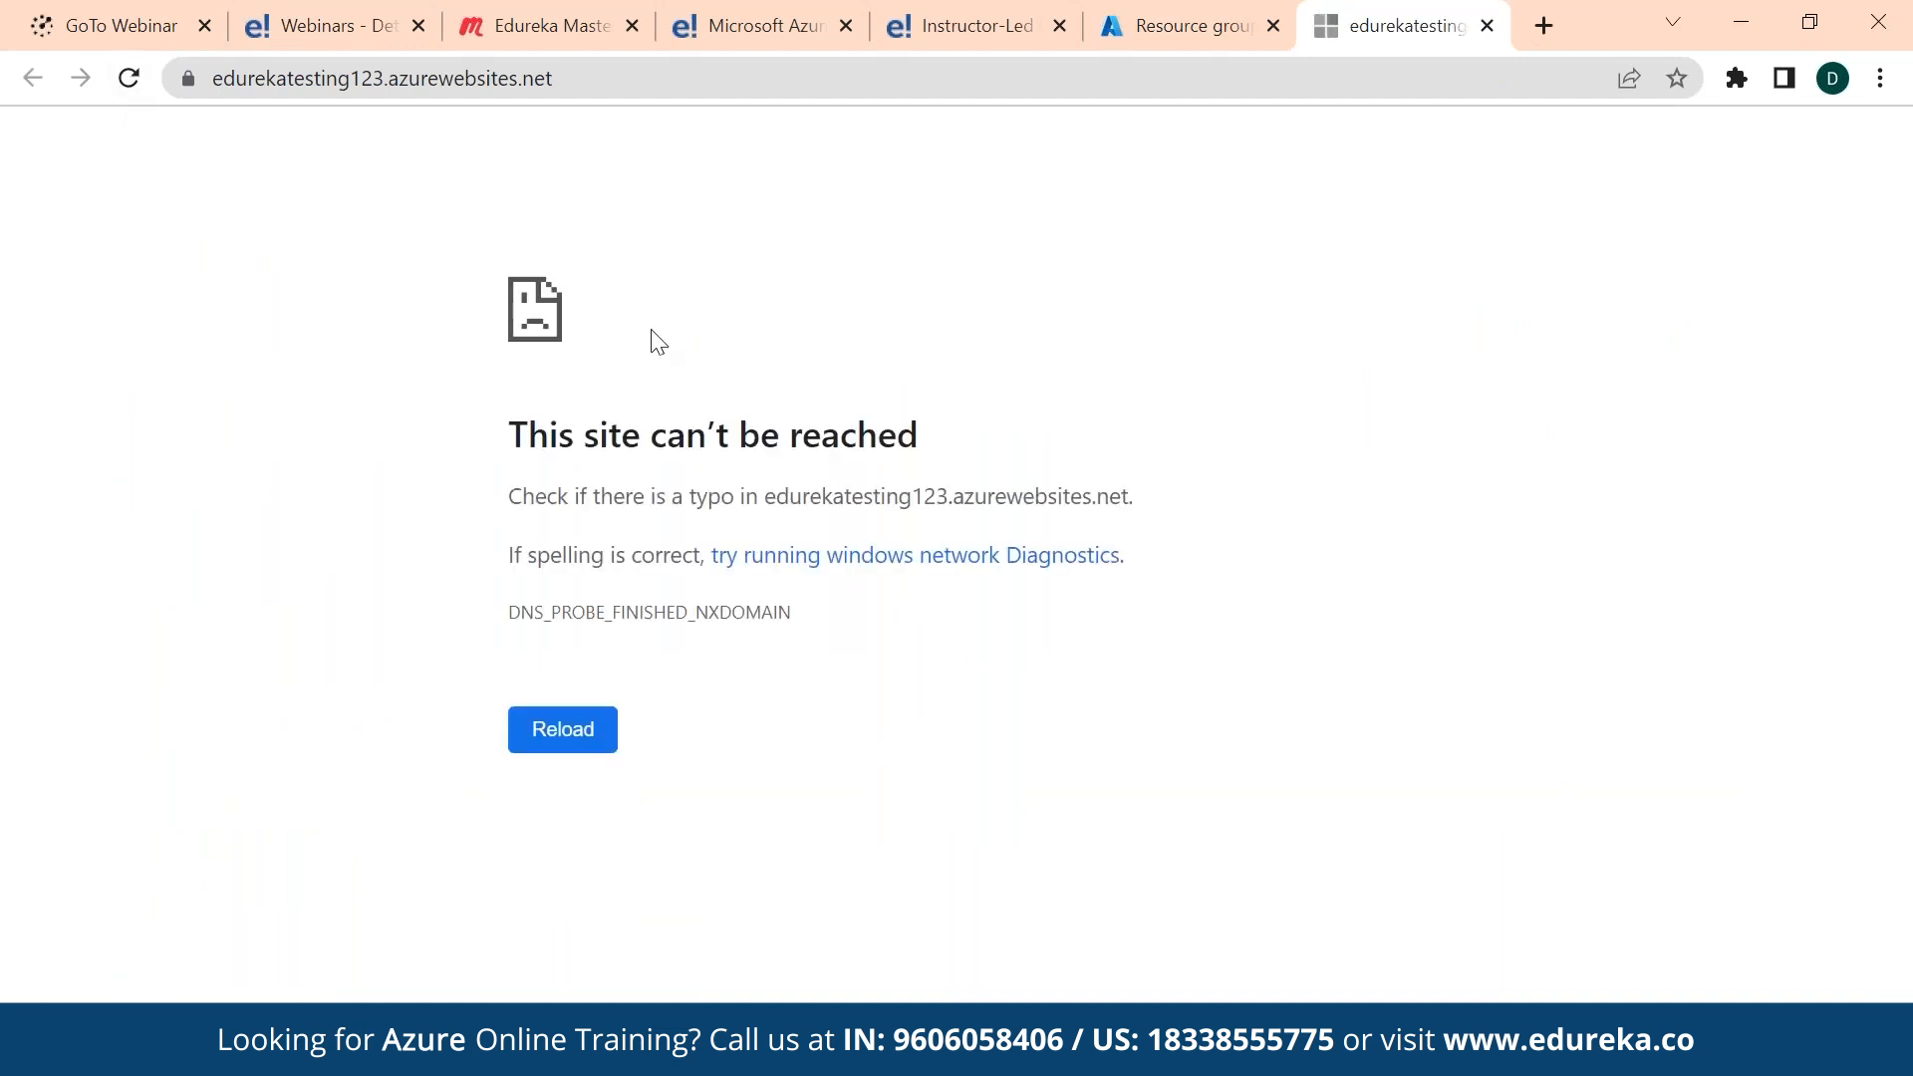
left_click_drag(919, 435, 509, 436)
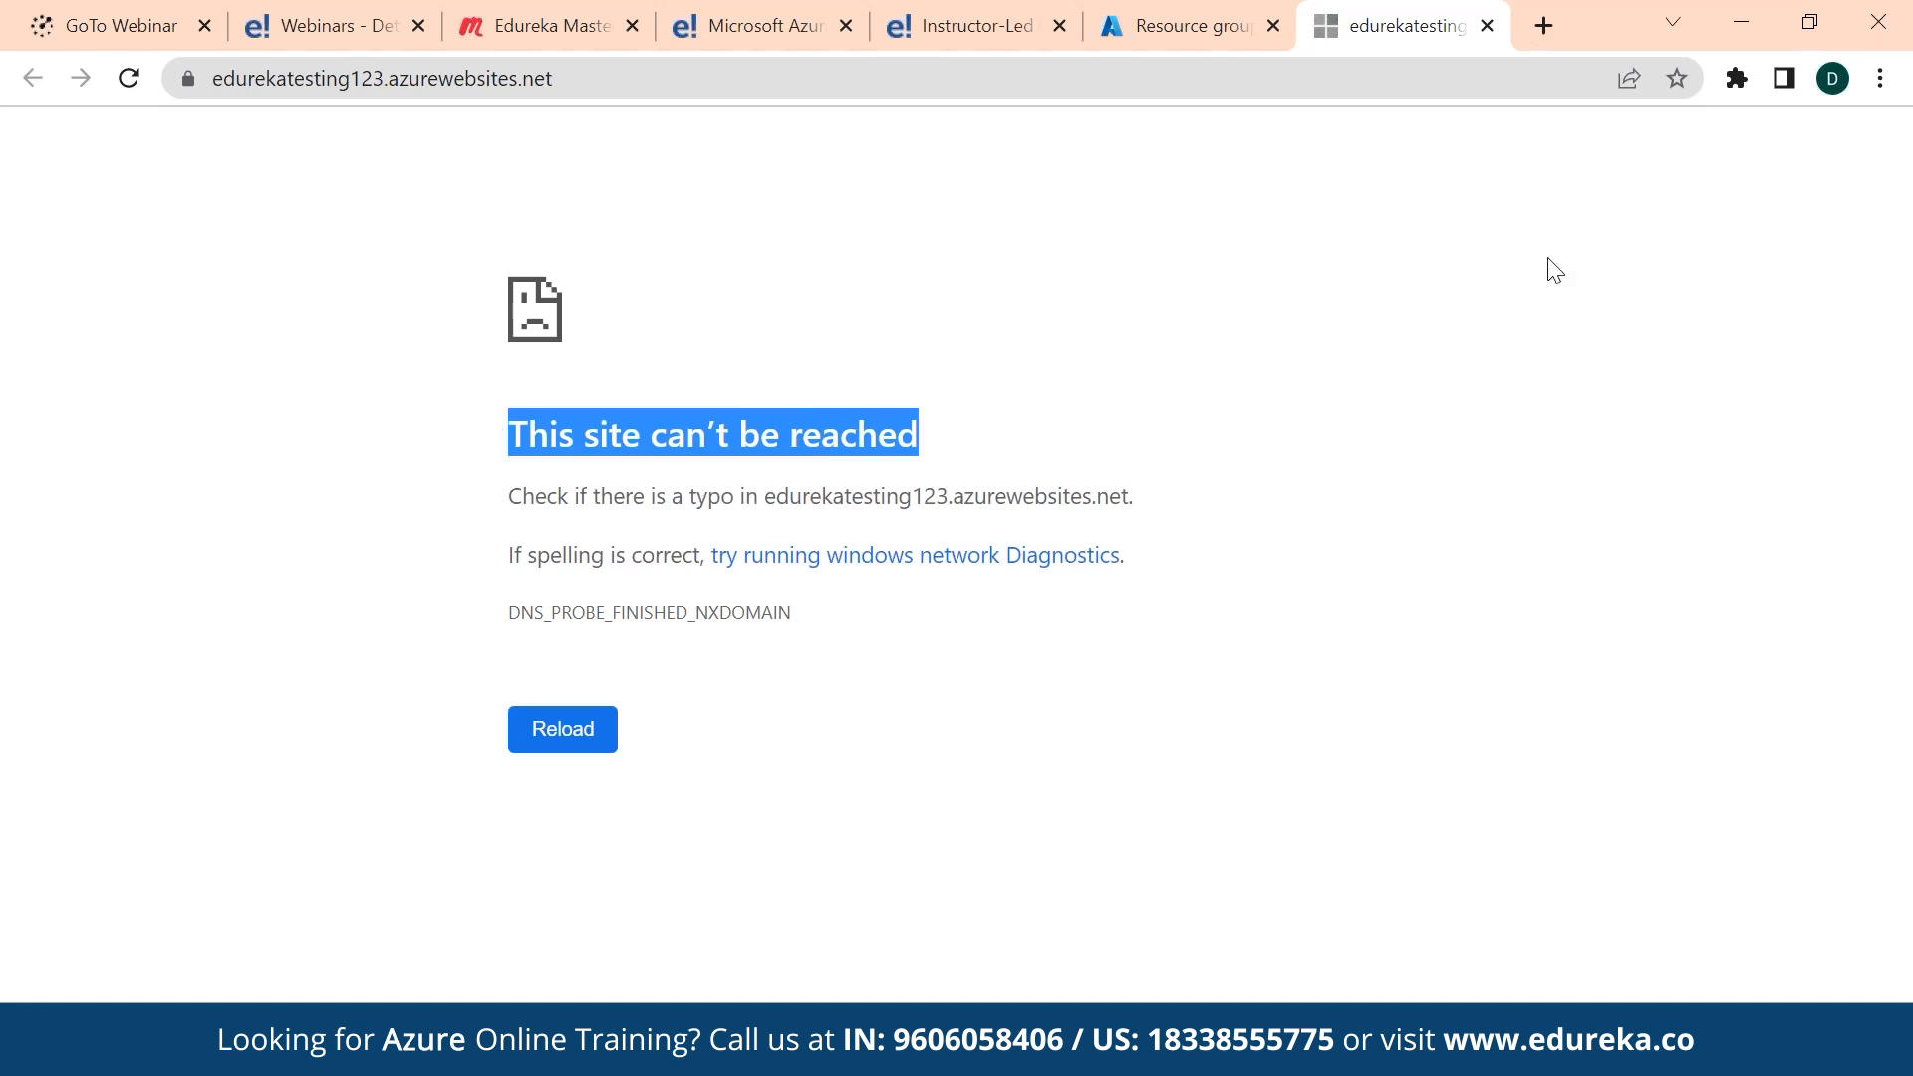
left_click(1885, 210)
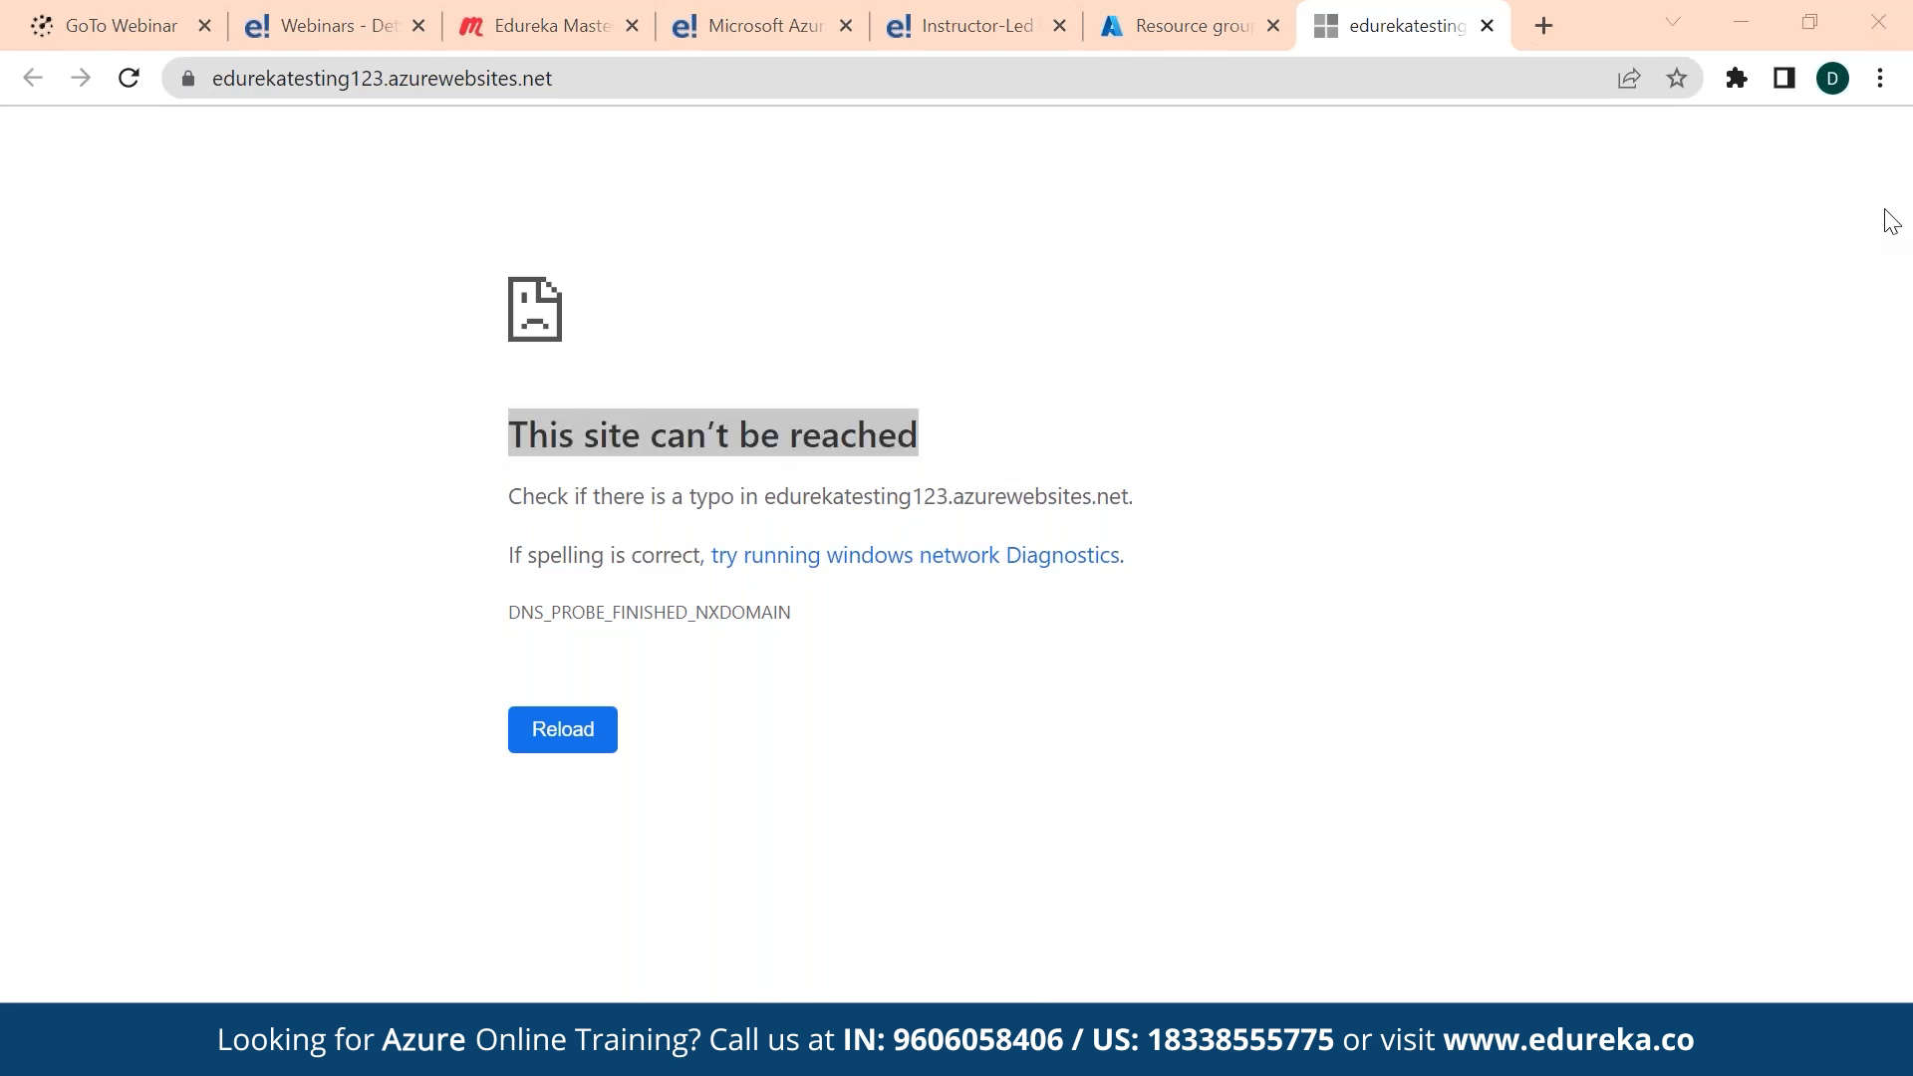